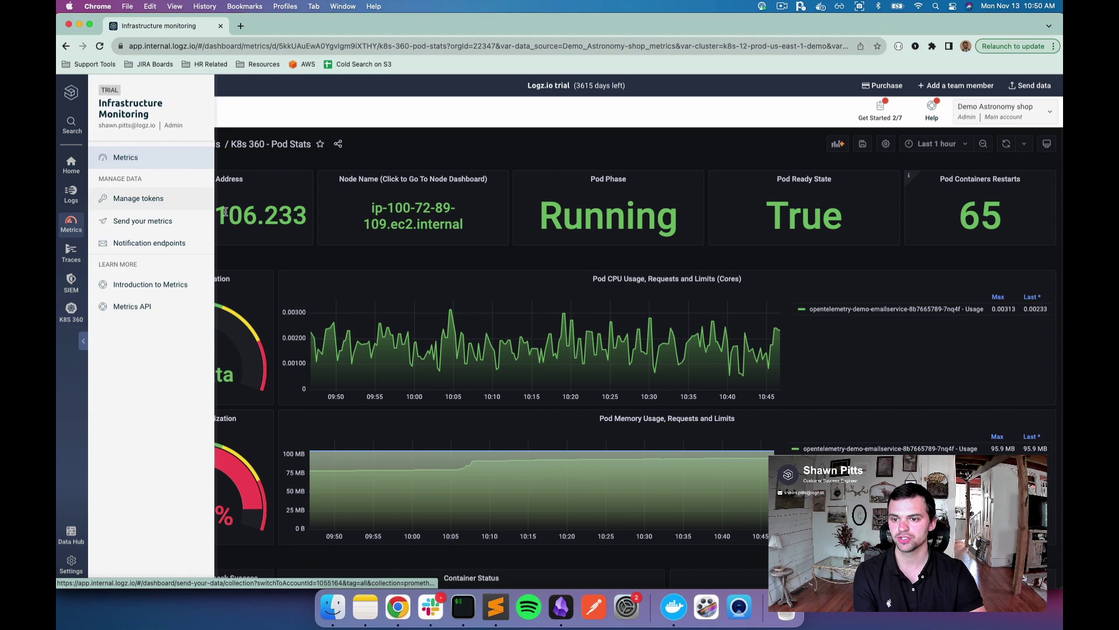
# Step: Go from the K8s 360 Pod Stats dashboard to Alerting's Alert rules, raising the unsaved-changes prompt
pyautogui.moveTo(107, 267)
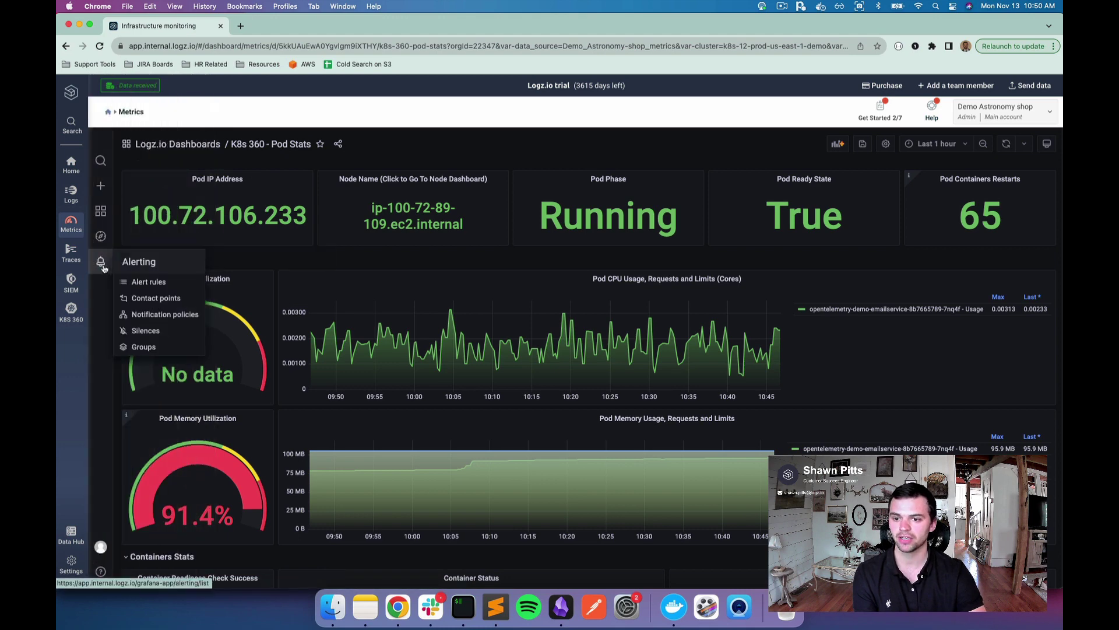
pyautogui.click(168, 285)
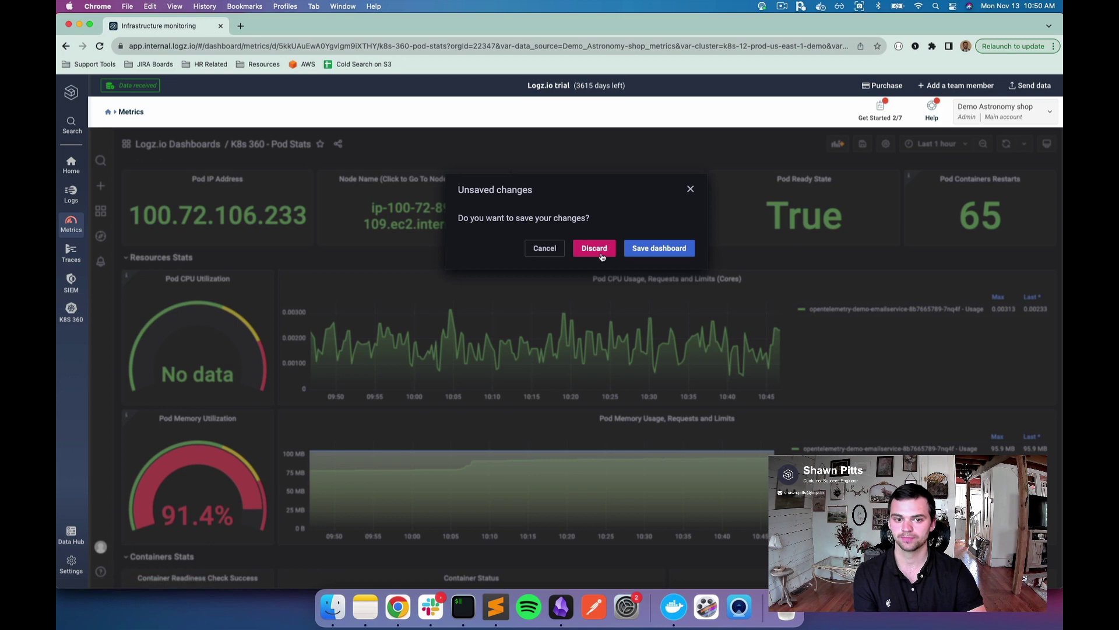
# Step: Discard the dashboard changes to load the 33 Grafana alert rules
pyautogui.click(594, 250)
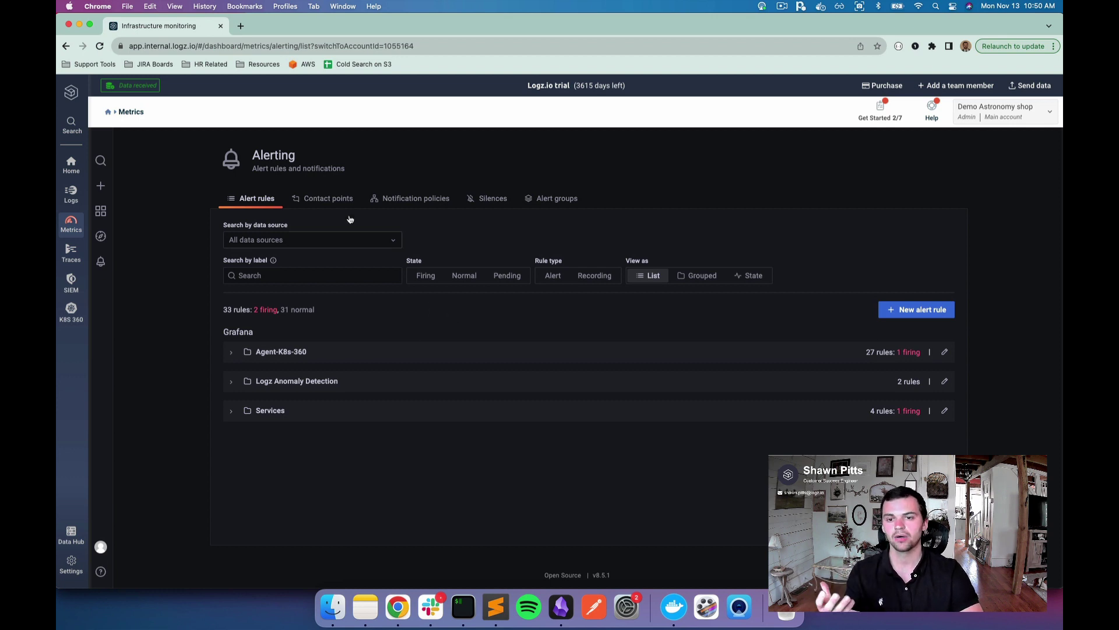
# Step: In Contact points, start a new contact point, browse its types, then cancel it
pyautogui.click(336, 194)
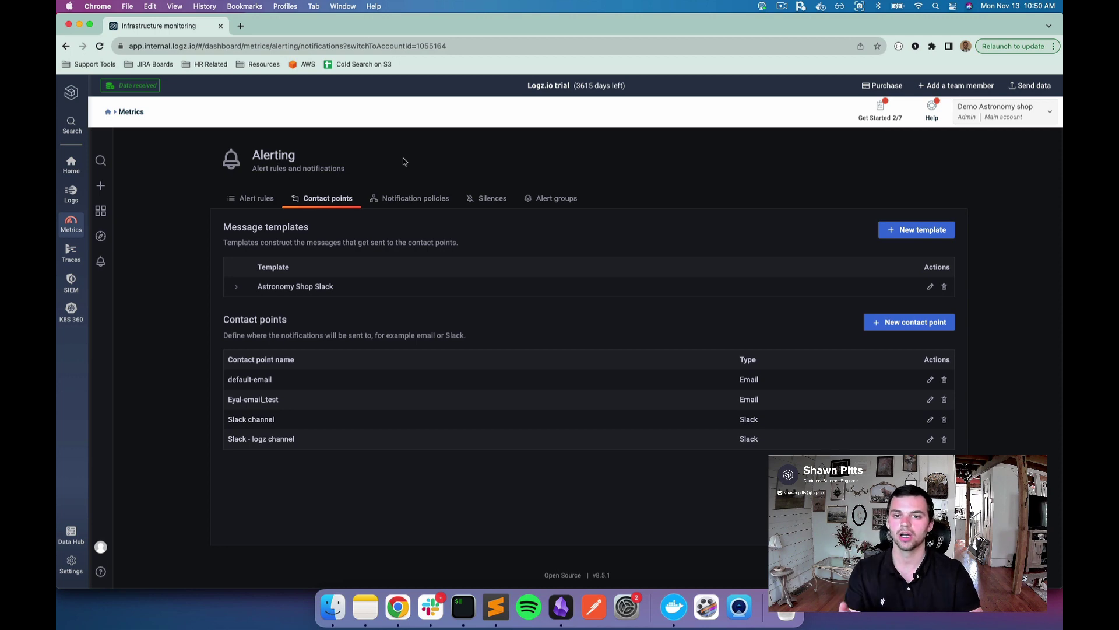
pyautogui.scroll(-1, 404, 162)
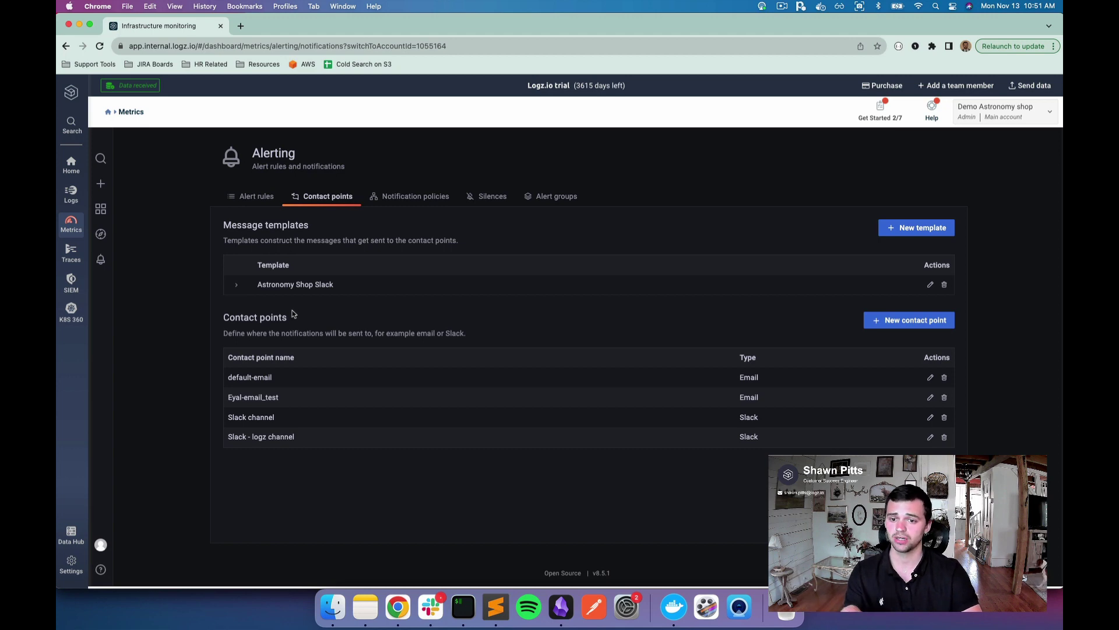
pyautogui.click(935, 324)
pyautogui.click(372, 323)
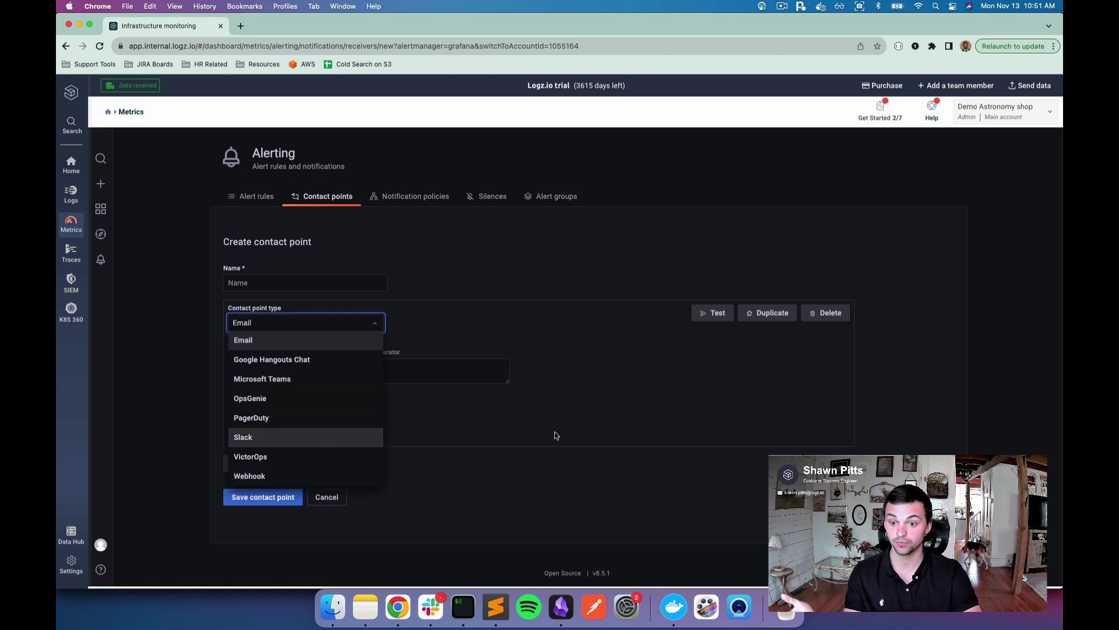
pyautogui.click(411, 482)
pyautogui.click(333, 497)
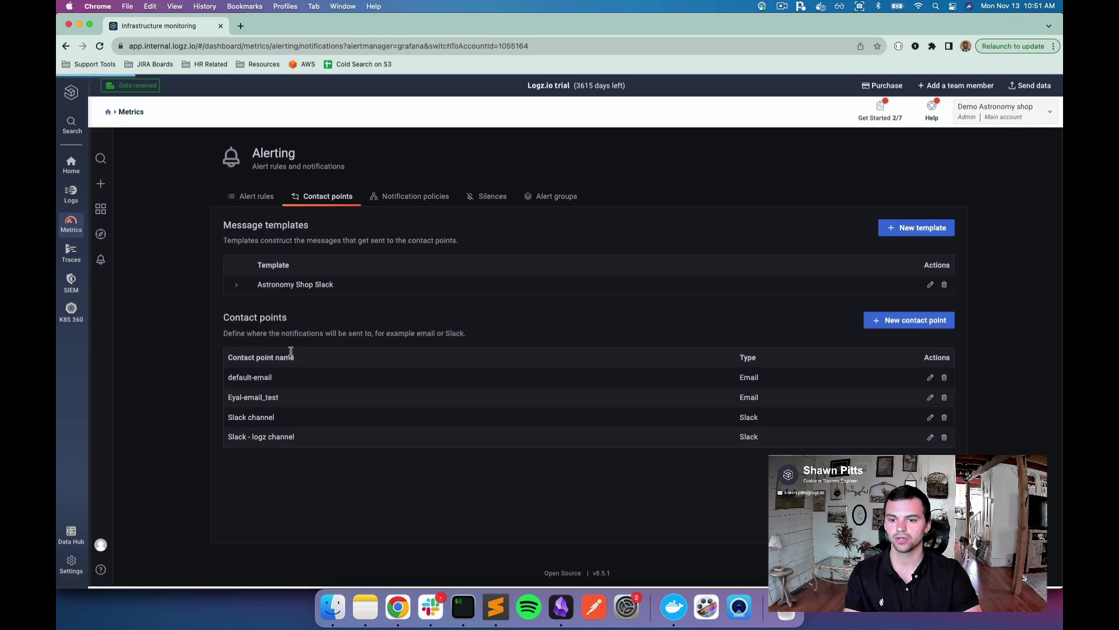
# Step: Review the Slack channel contact point's settings
pyautogui.doubleClick(263, 418)
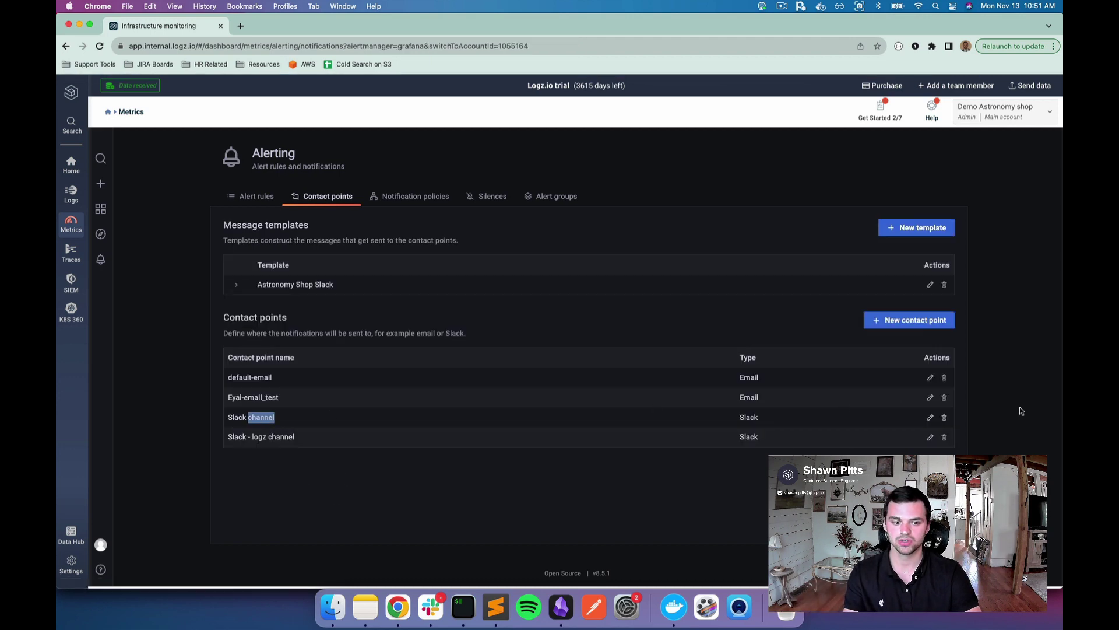
pyautogui.click(930, 417)
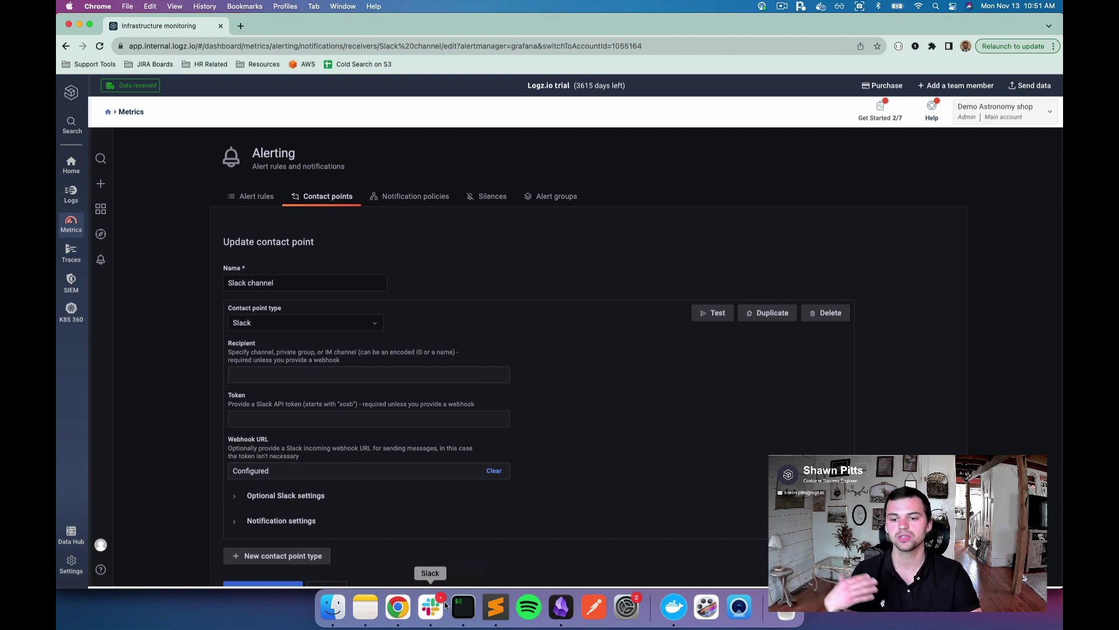
pyautogui.scroll(-2, 413, 484)
pyautogui.click(325, 520)
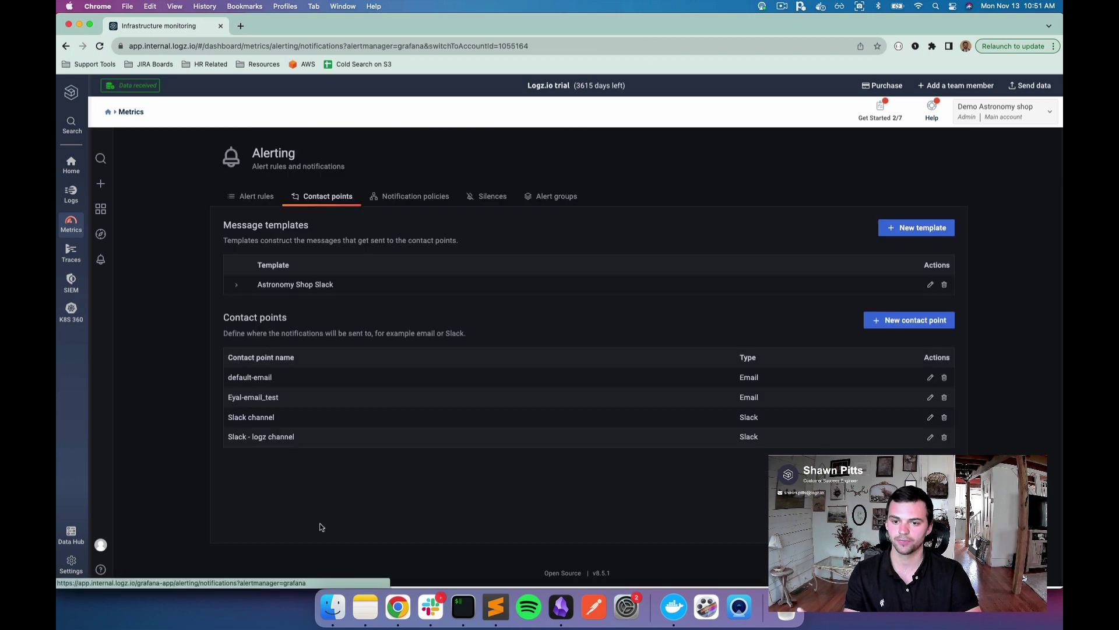
pyautogui.click(236, 284)
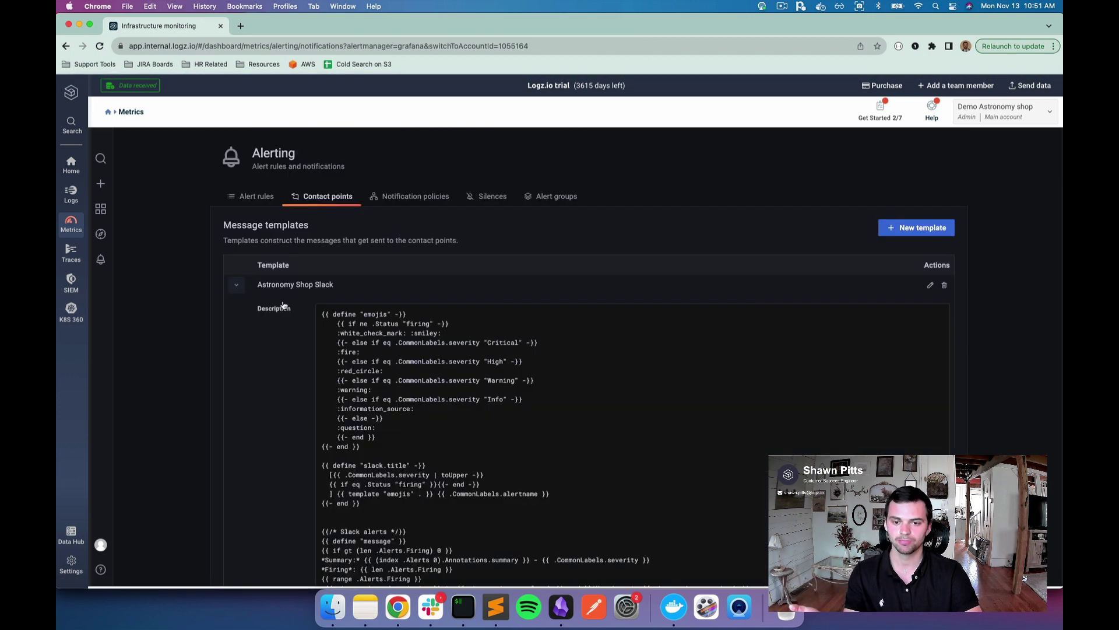
pyautogui.scroll(-5, 475, 375)
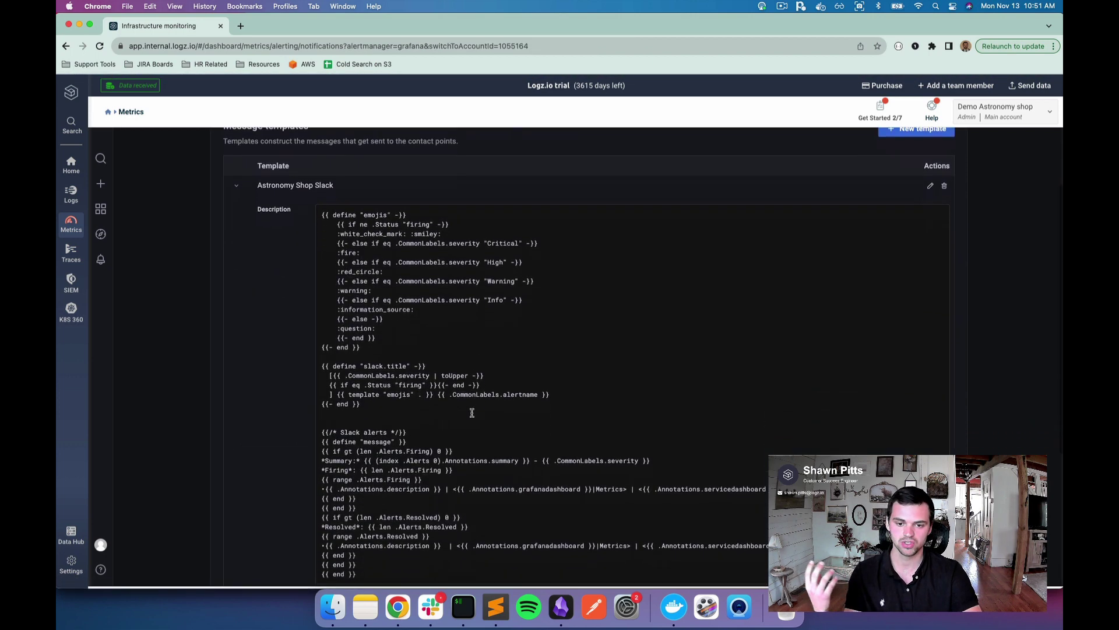
pyautogui.scroll(5, 471, 411)
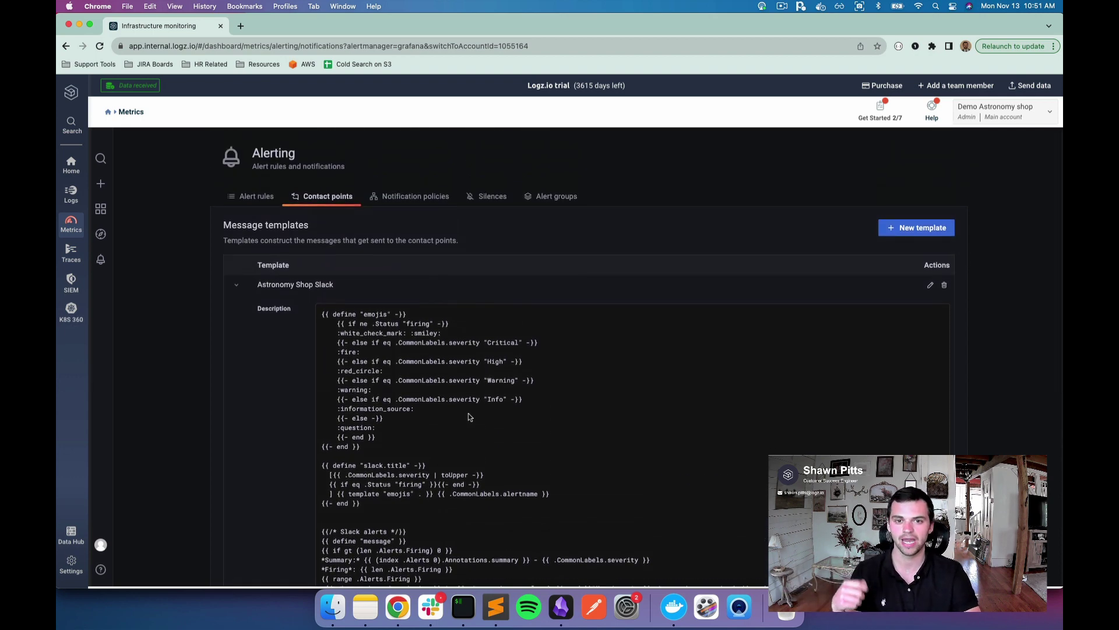
pyautogui.click(237, 285)
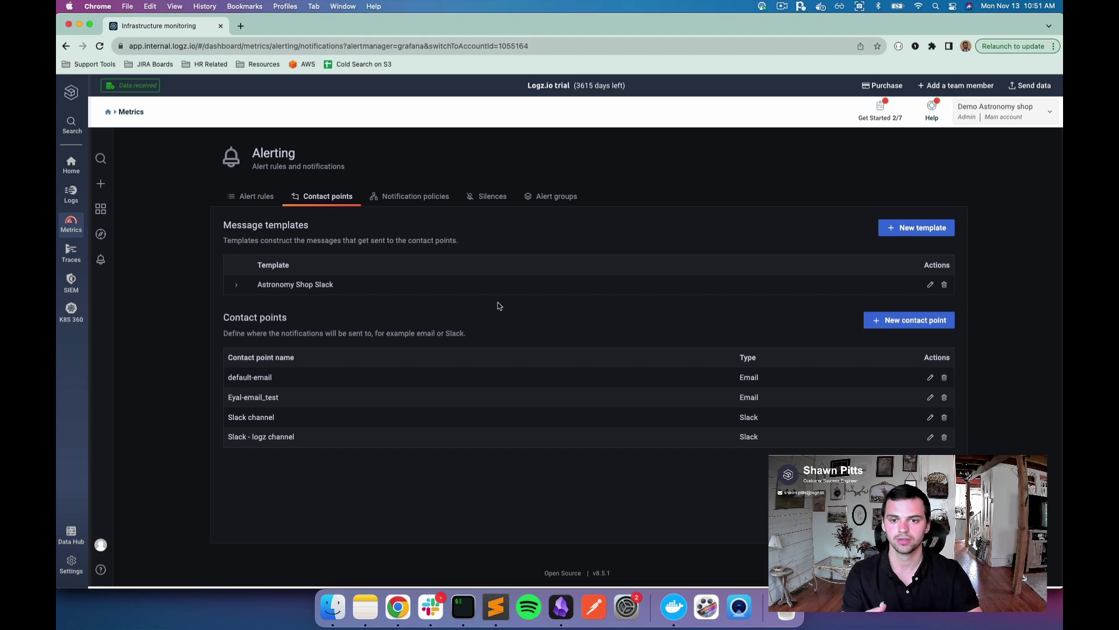
# Step: Review notification policies: default-email root, three Slack routing policies, and mute timings
pyautogui.click(437, 198)
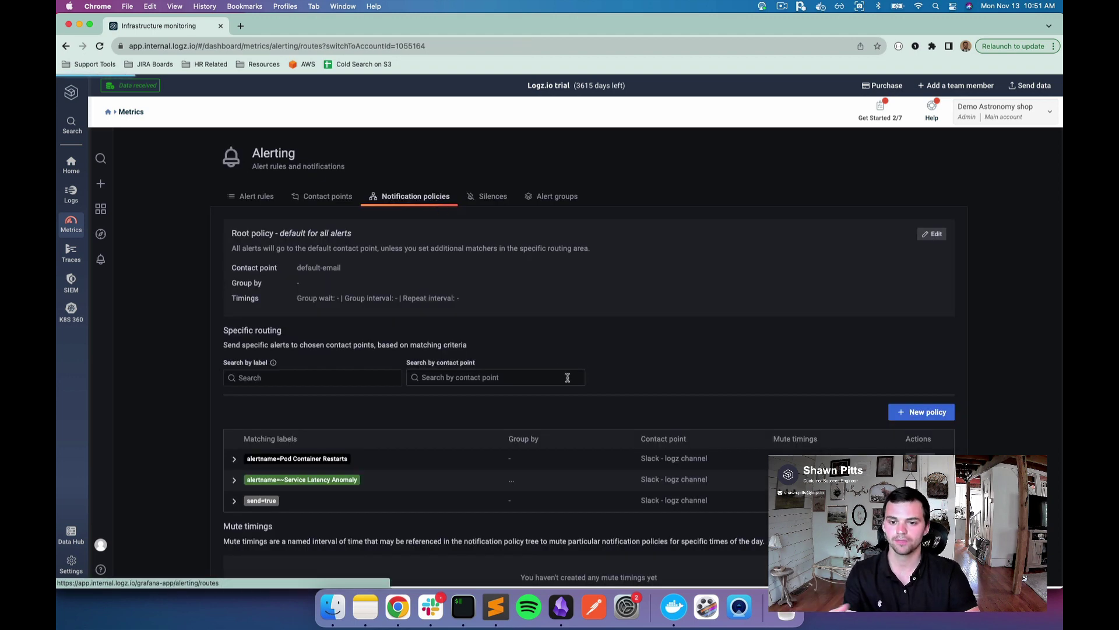
pyautogui.scroll(-2, 582, 368)
pyautogui.scroll(2, 584, 369)
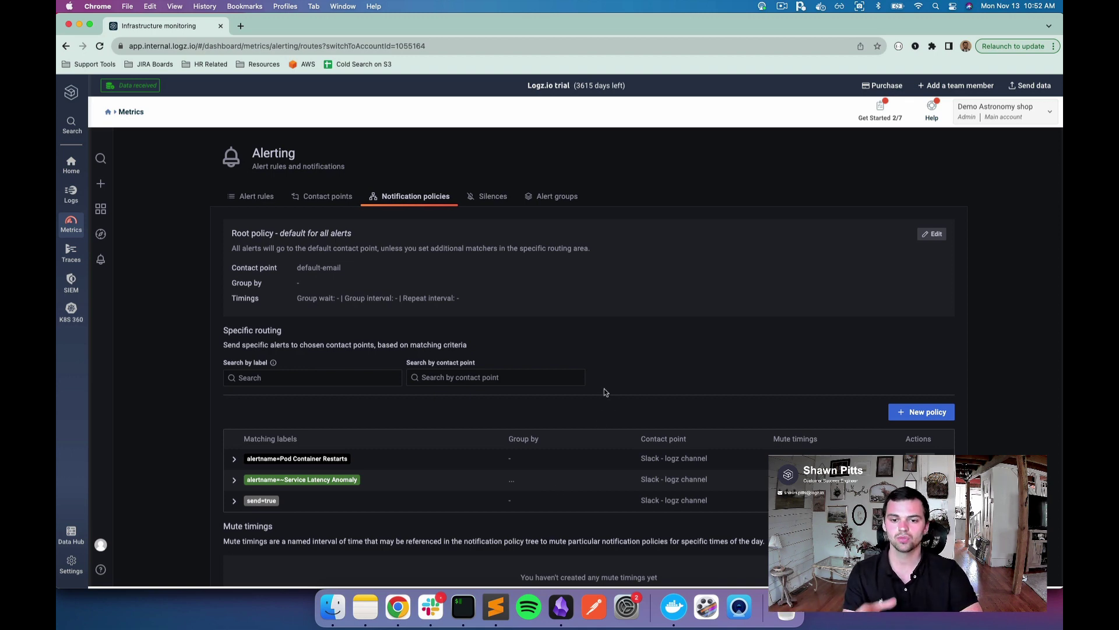
pyautogui.scroll(-1, 605, 397)
pyautogui.scroll(-2, 607, 399)
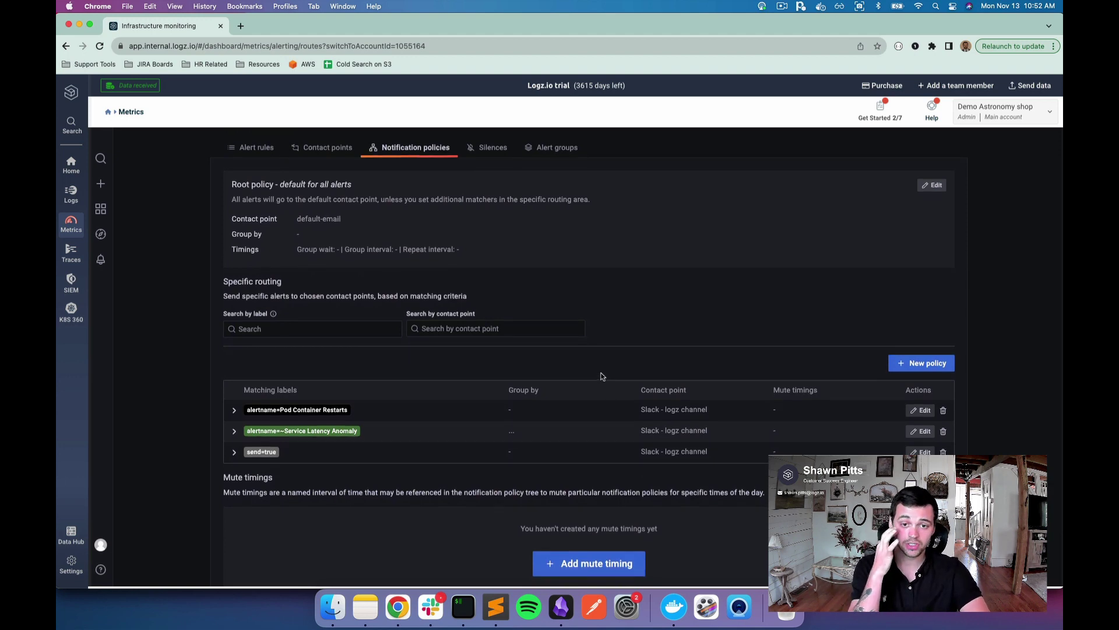
pyautogui.scroll(1, 601, 385)
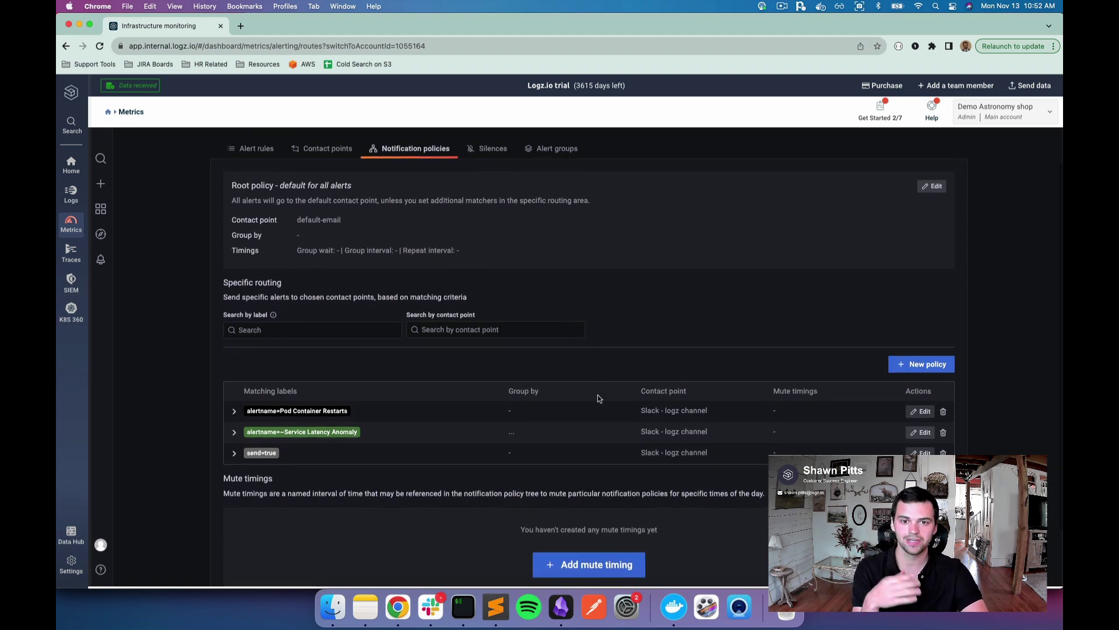
# Step: Check Silences, then expand the Services folder's firing Pod Memory over 80% rule
pyautogui.click(499, 154)
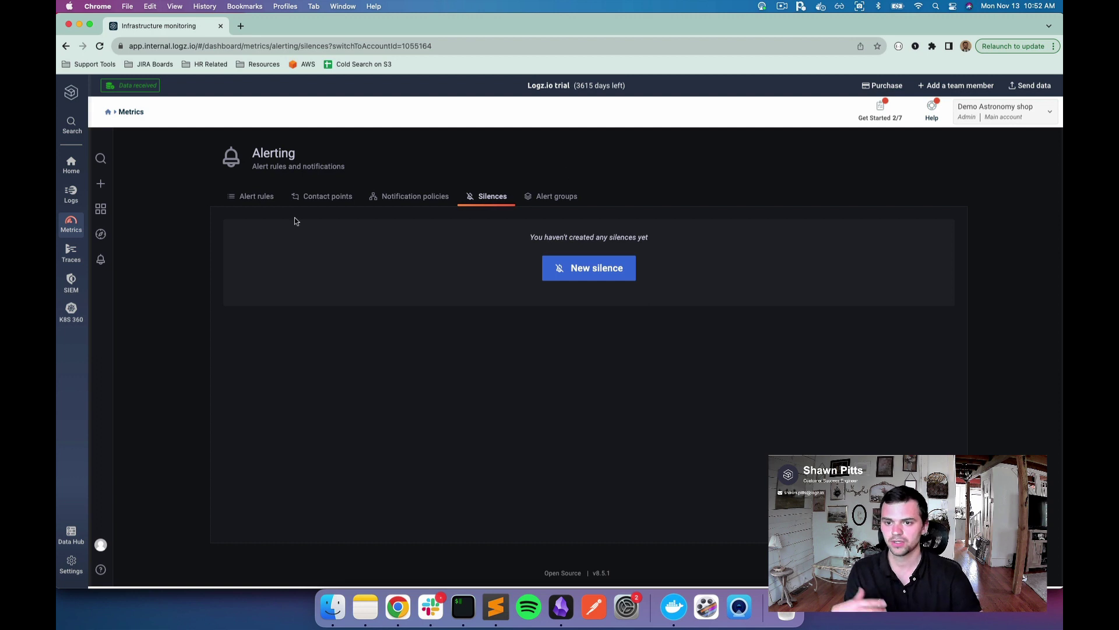
pyautogui.click(249, 194)
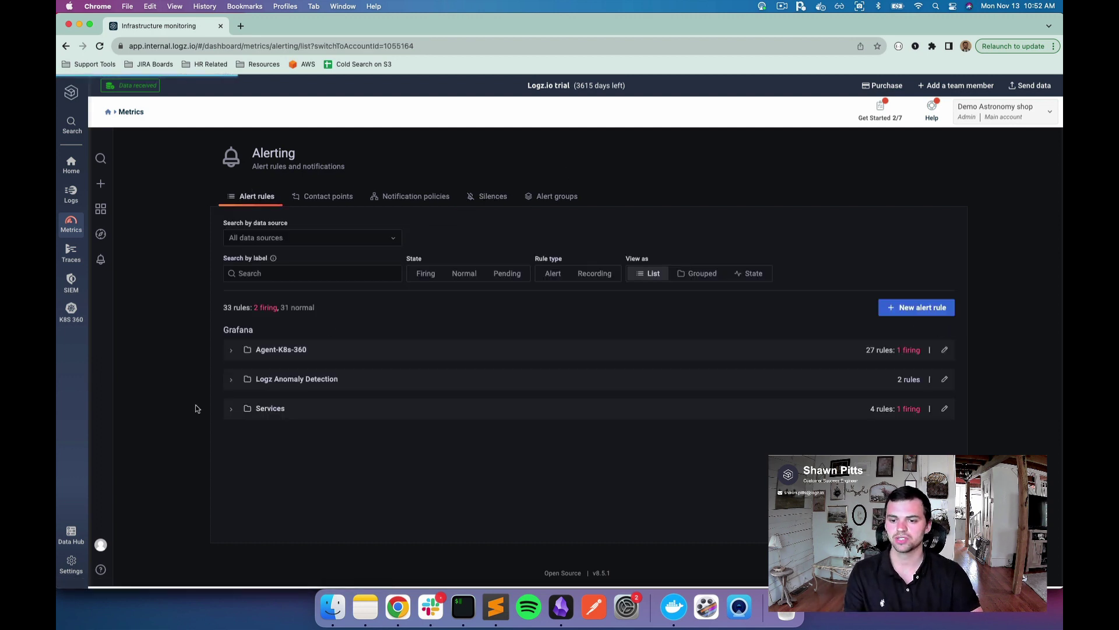
pyautogui.click(232, 411)
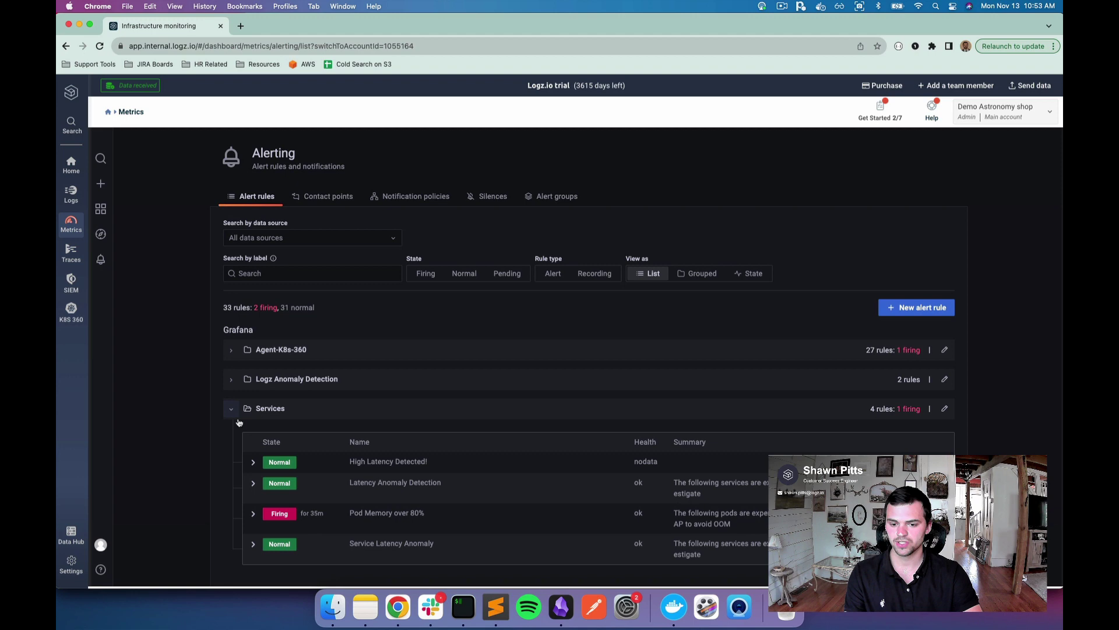
pyautogui.scroll(-2, 251, 460)
pyautogui.click(253, 465)
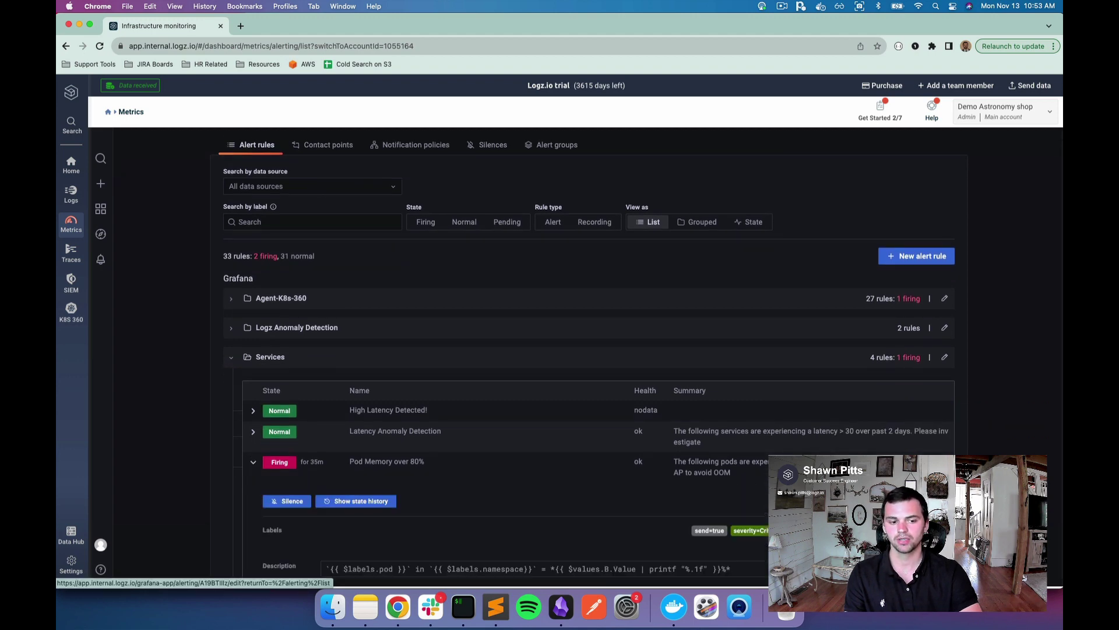
# Step: Open the Pod Memory over 80% rule in the Edit alert rule page
pyautogui.click(909, 501)
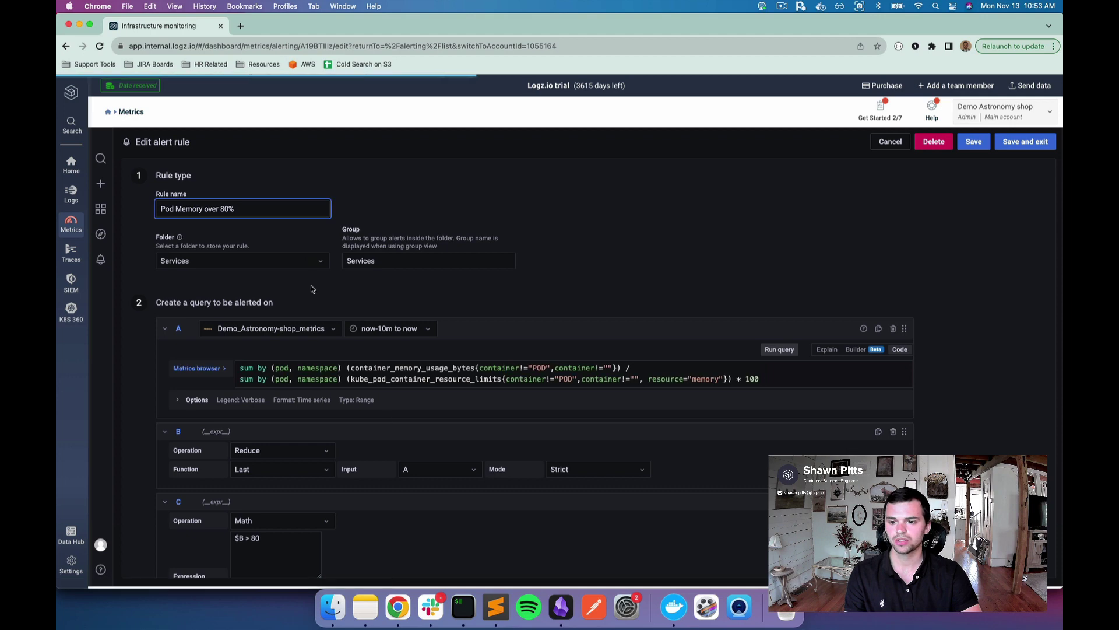
pyautogui.tripleClick(245, 213)
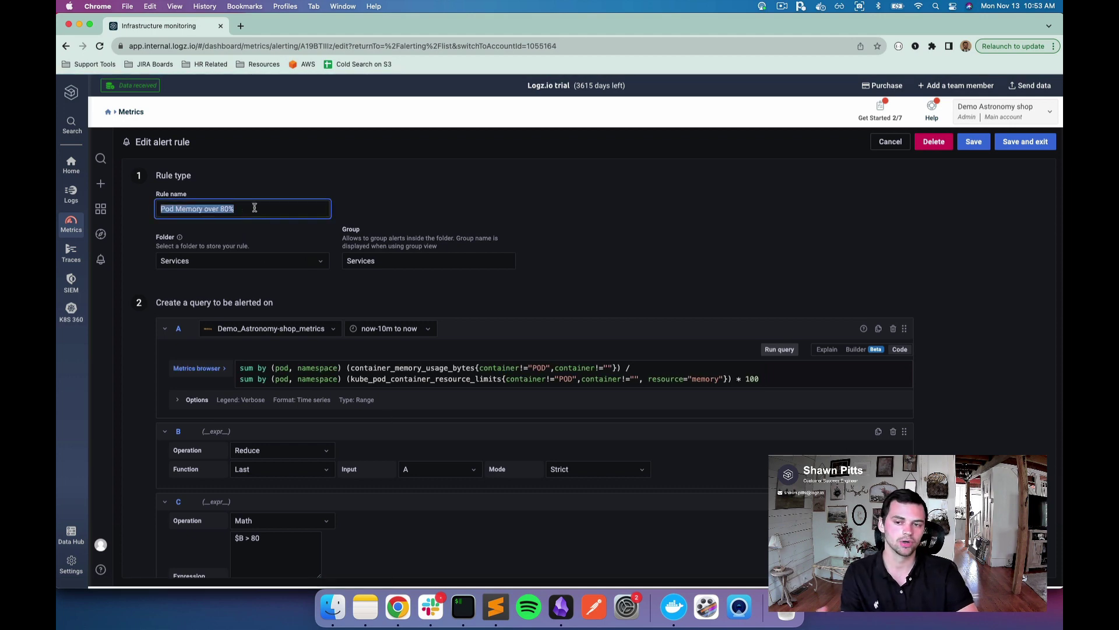
pyautogui.click(263, 191)
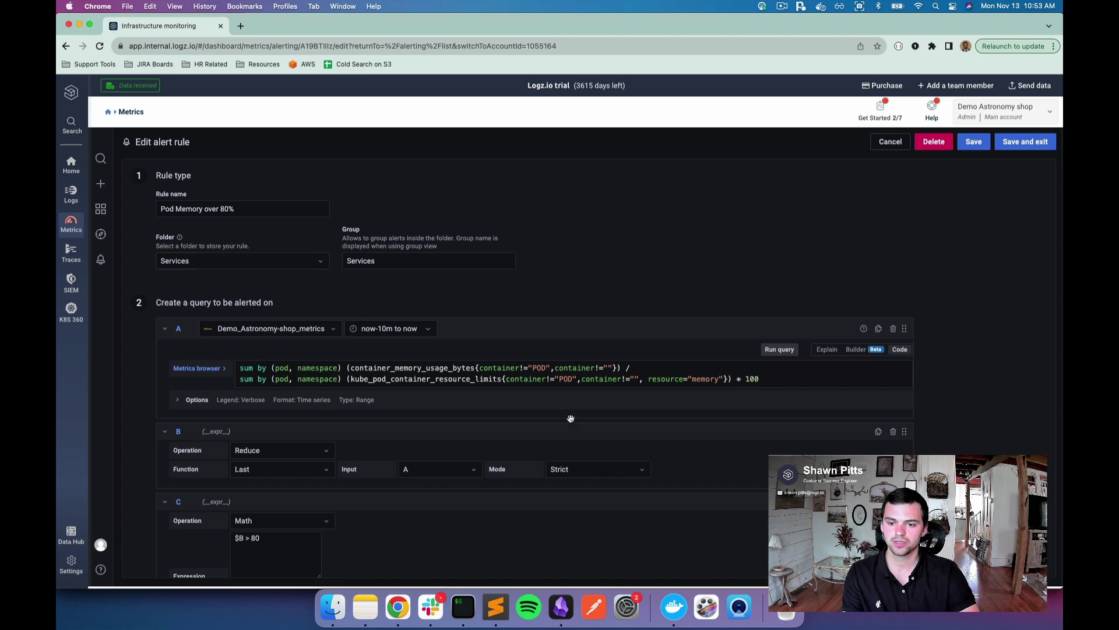
# Step: Inspect query A's memory usage and limits PromQL lines, then run it to graph results
pyautogui.tripleClick(260, 367)
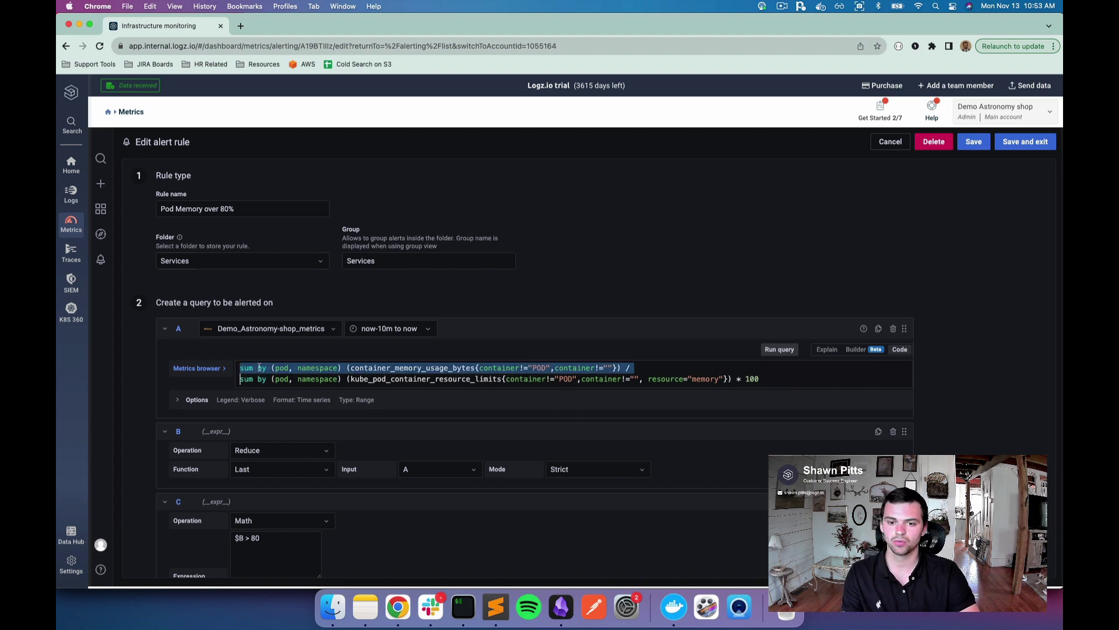
pyautogui.tripleClick(256, 378)
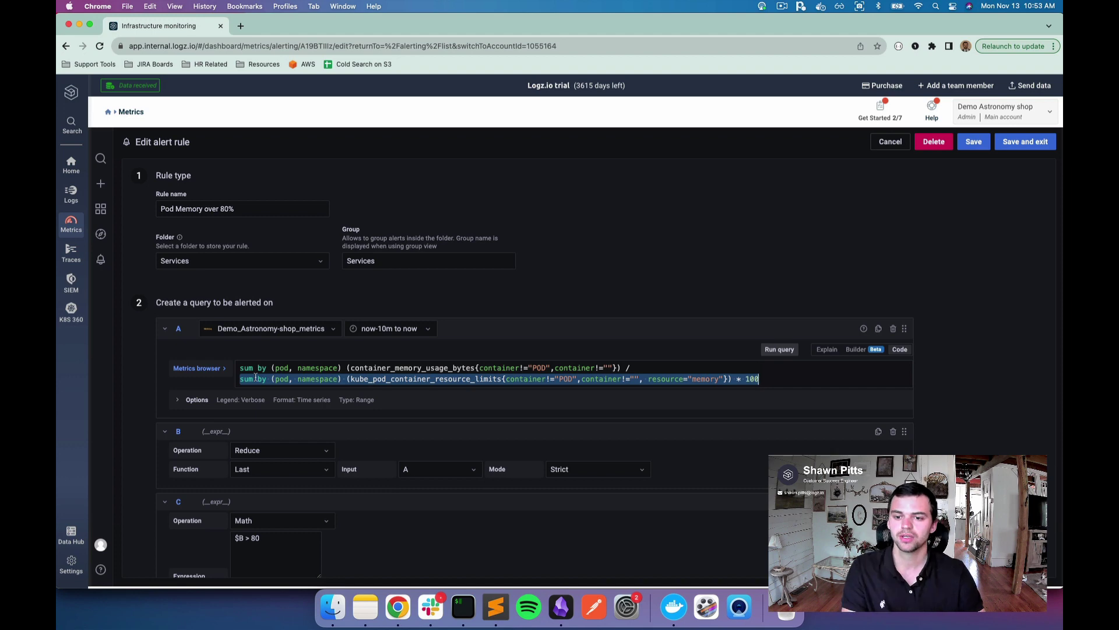
pyautogui.click(256, 377)
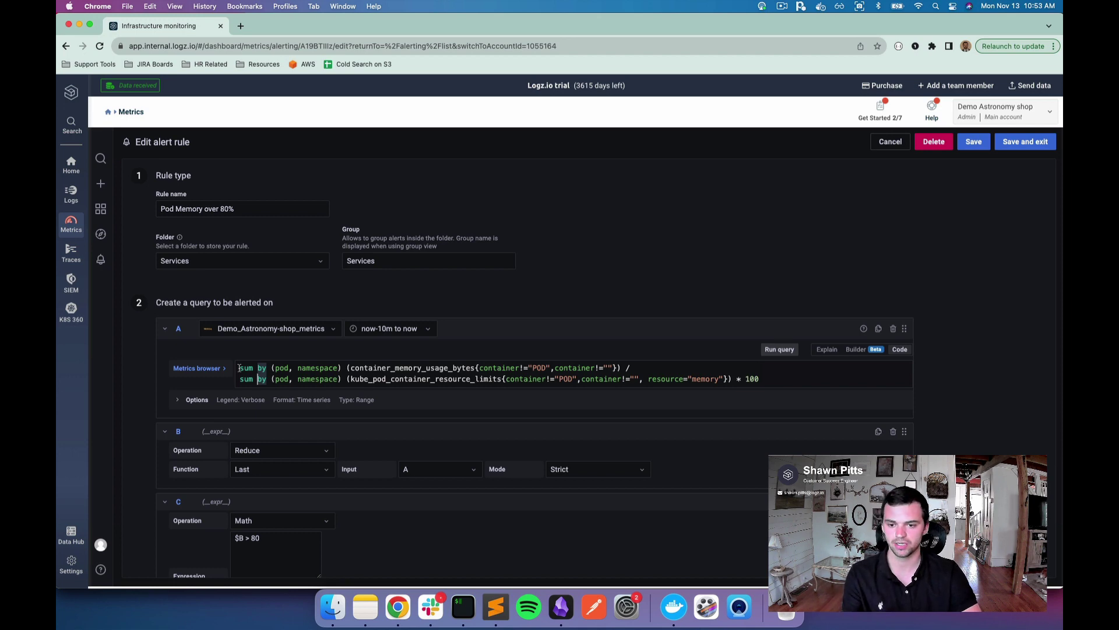
pyautogui.moveTo(239, 368); pyautogui.dragTo(308, 368)
pyautogui.doubleClick(307, 367)
pyautogui.doubleClick(456, 368)
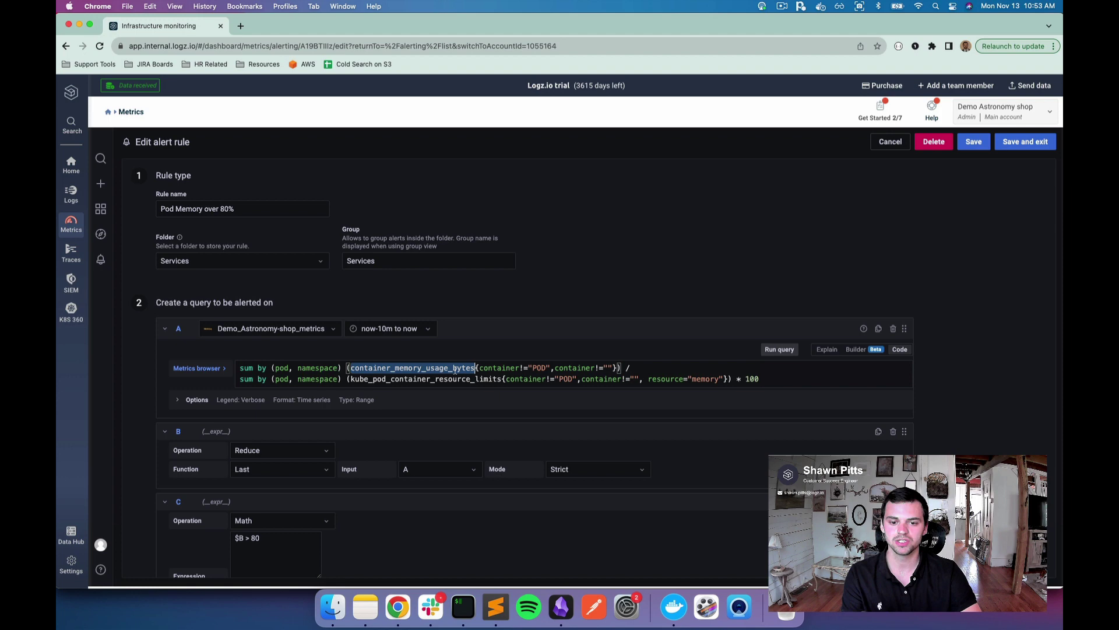
pyautogui.click(455, 369)
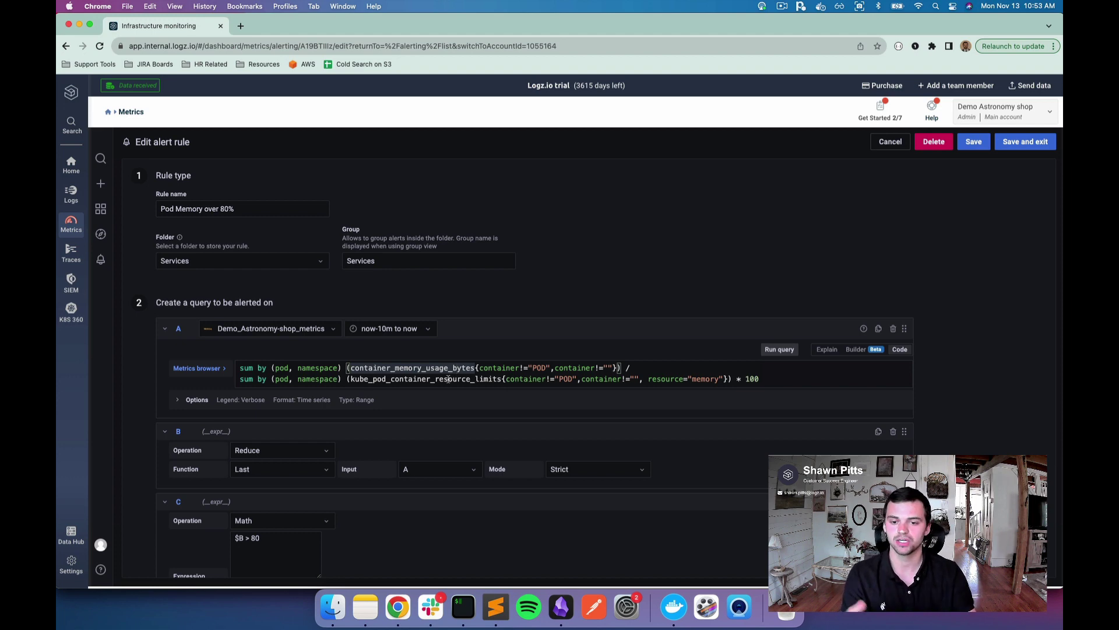
pyautogui.click(520, 379)
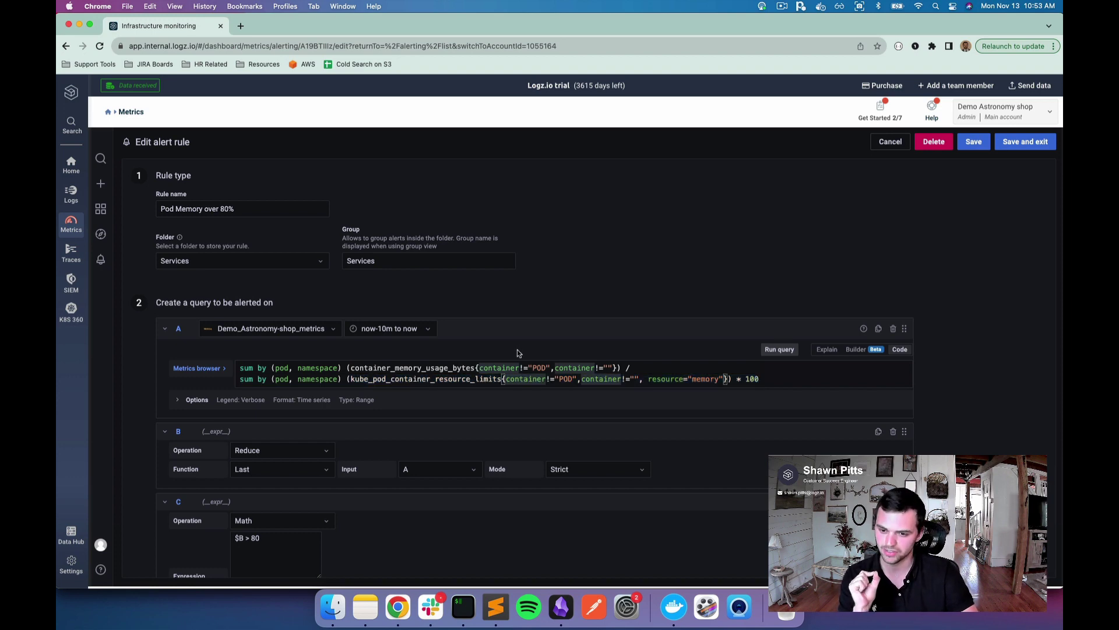
pyautogui.click(781, 350)
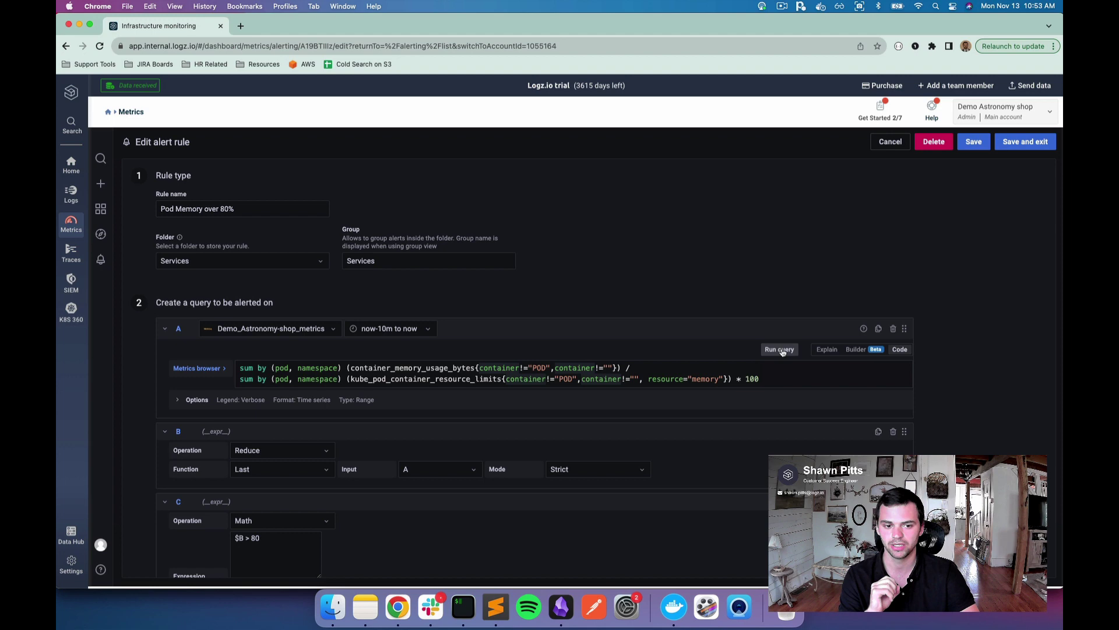
# Step: Collapse query A to reveal Reduce B's per-pod Last-value table and condition C
pyautogui.scroll(-1, 781, 350)
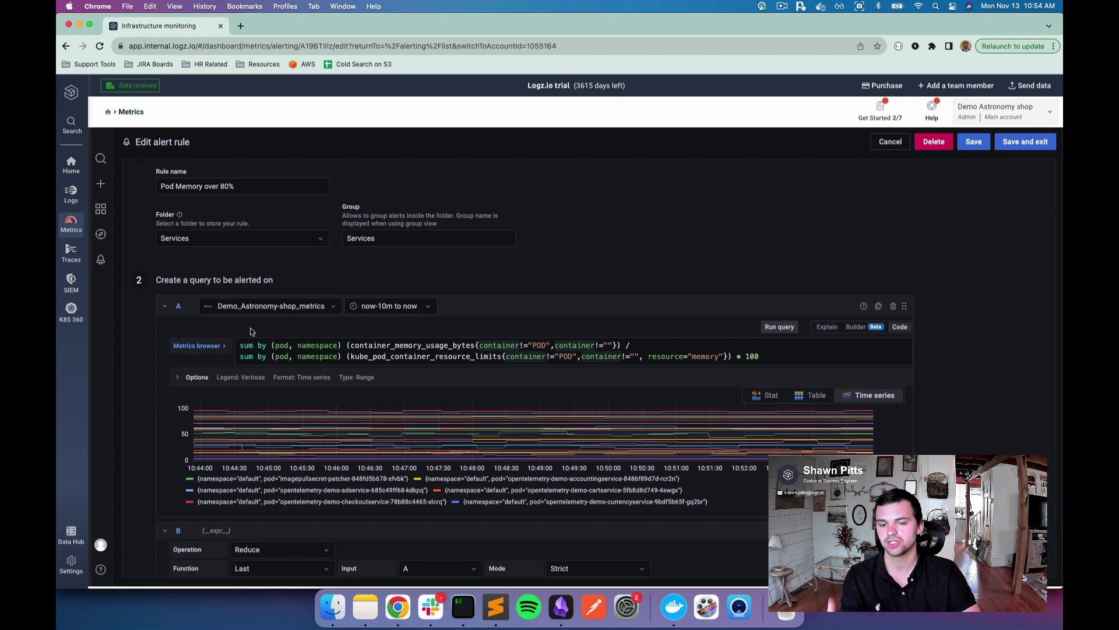
pyautogui.click(164, 308)
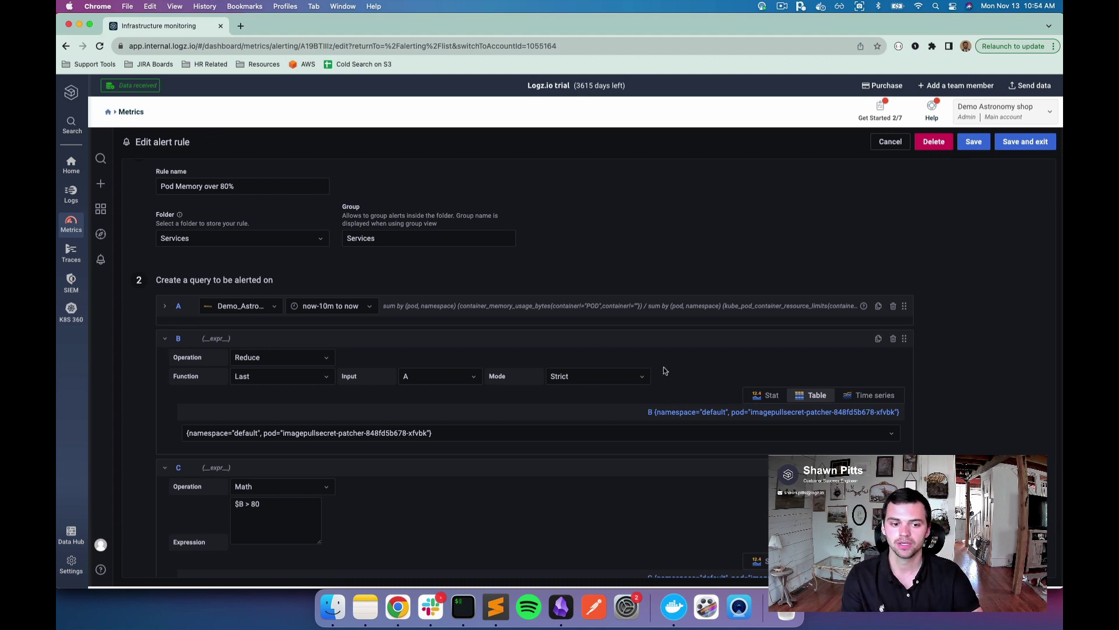
# Step: Switch query B's preview to Stat and compare values like 62.7 with query A
pyautogui.click(771, 395)
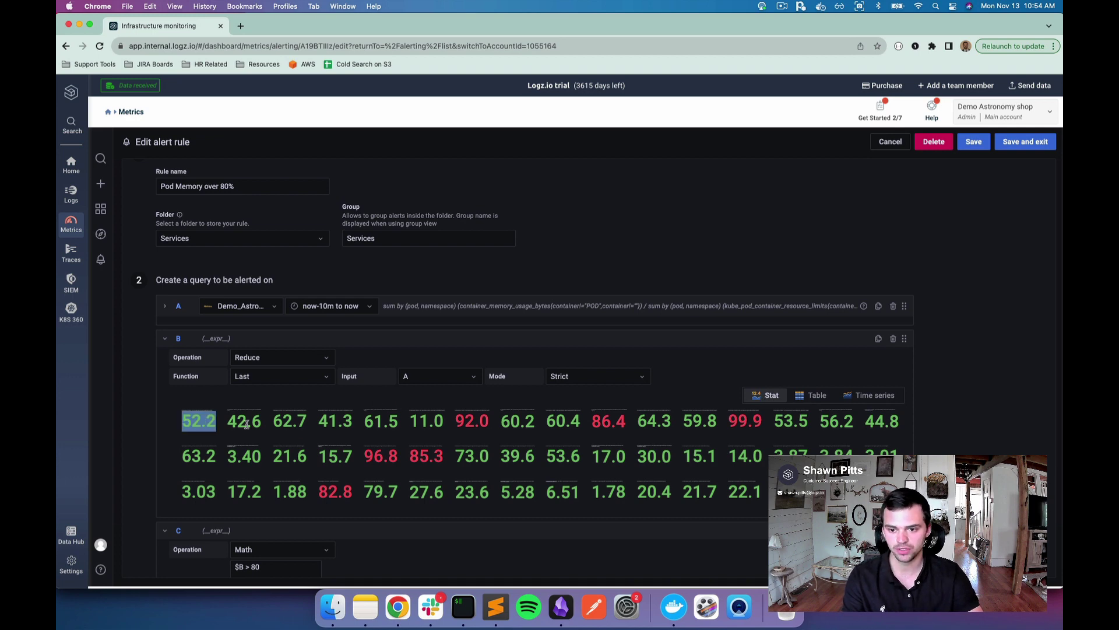
pyautogui.doubleClick(290, 421)
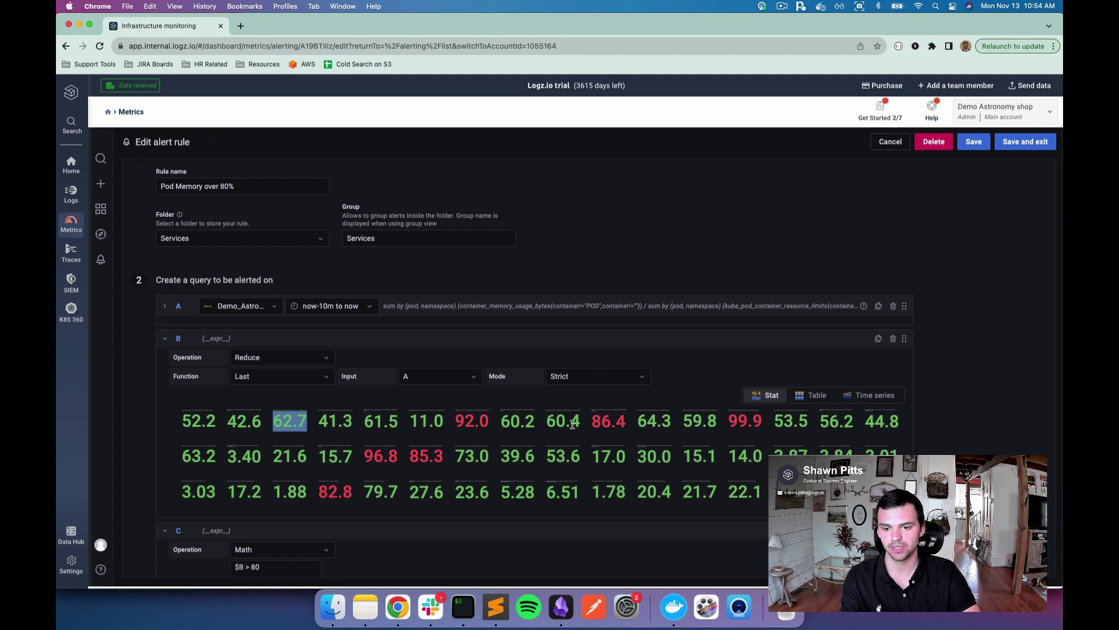
pyautogui.click(167, 307)
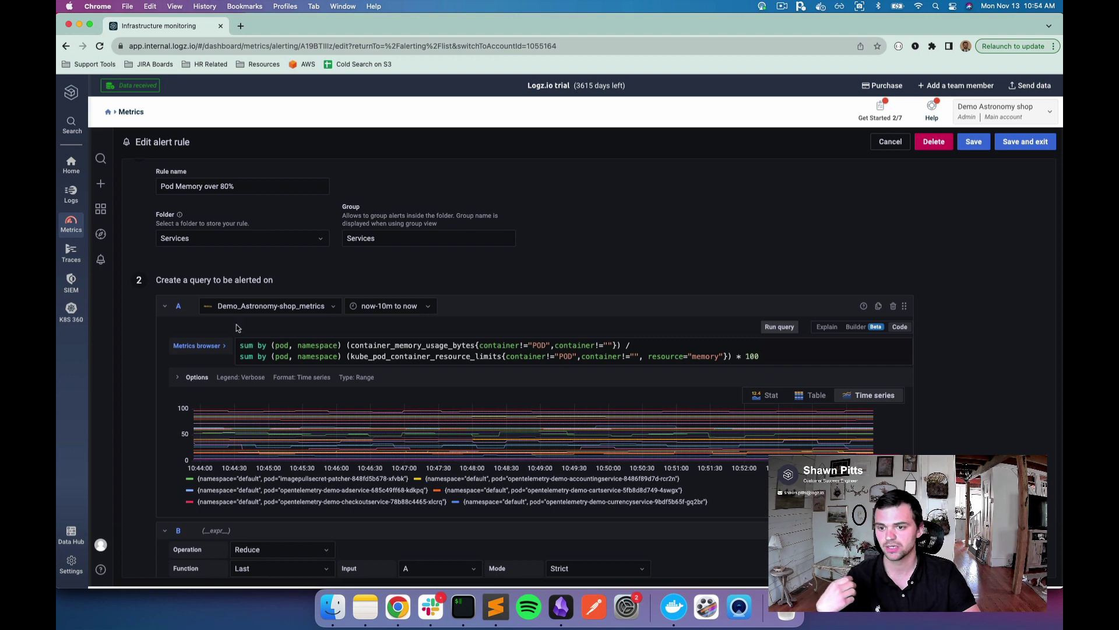
pyautogui.click(165, 307)
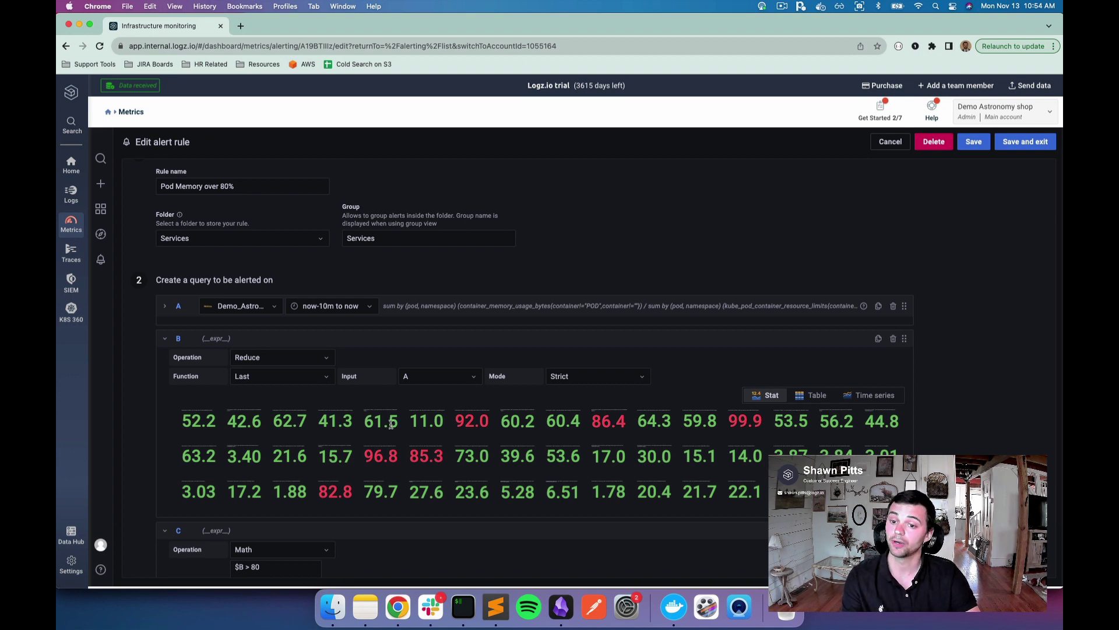
# Step: Examine Math condition C's $B > 80 threshold expression
pyautogui.click(166, 340)
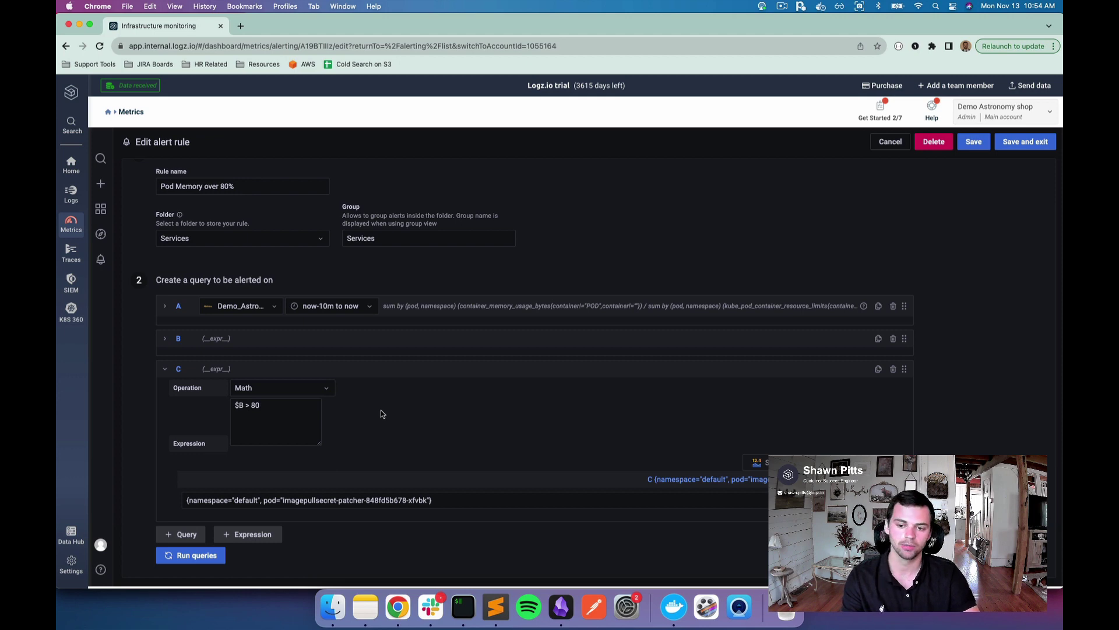
pyautogui.moveTo(309, 407); pyautogui.dragTo(234, 405)
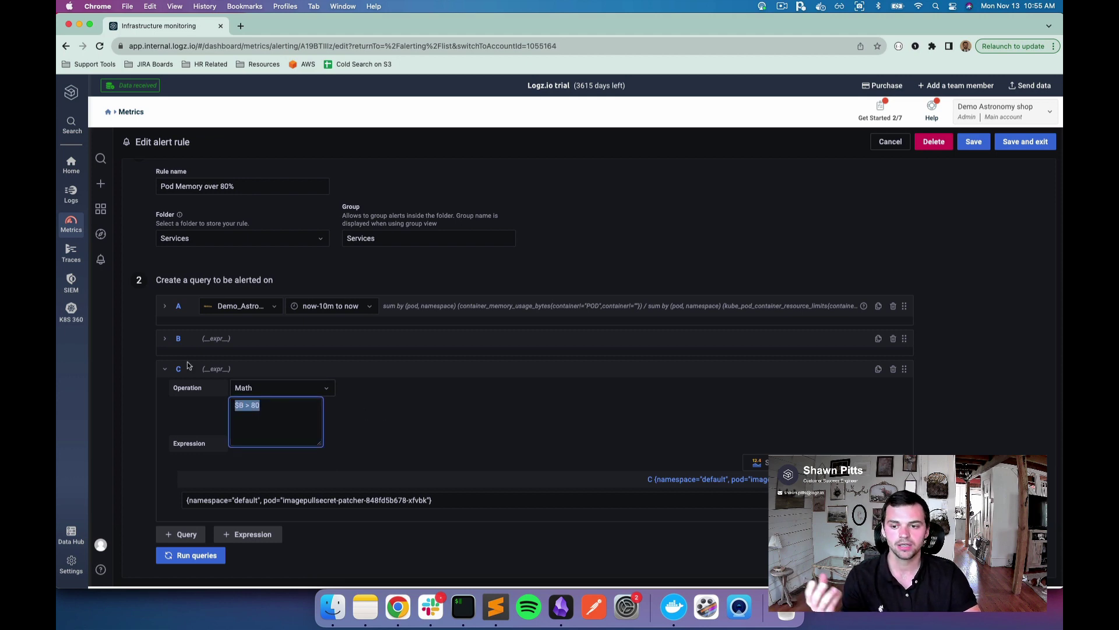
pyautogui.click(164, 340)
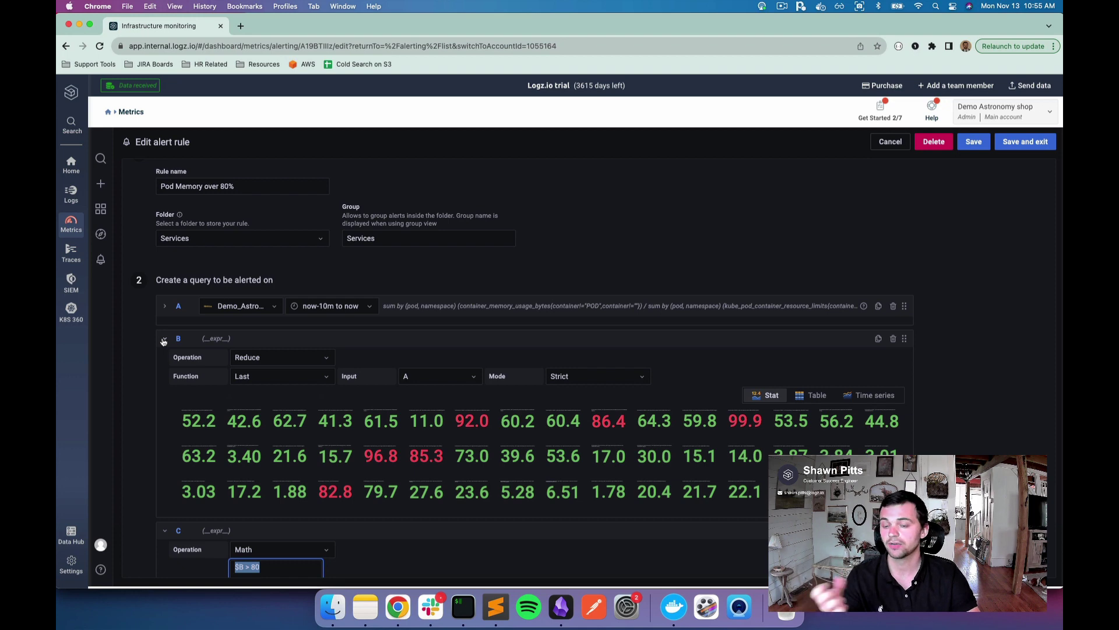
pyautogui.click(164, 340)
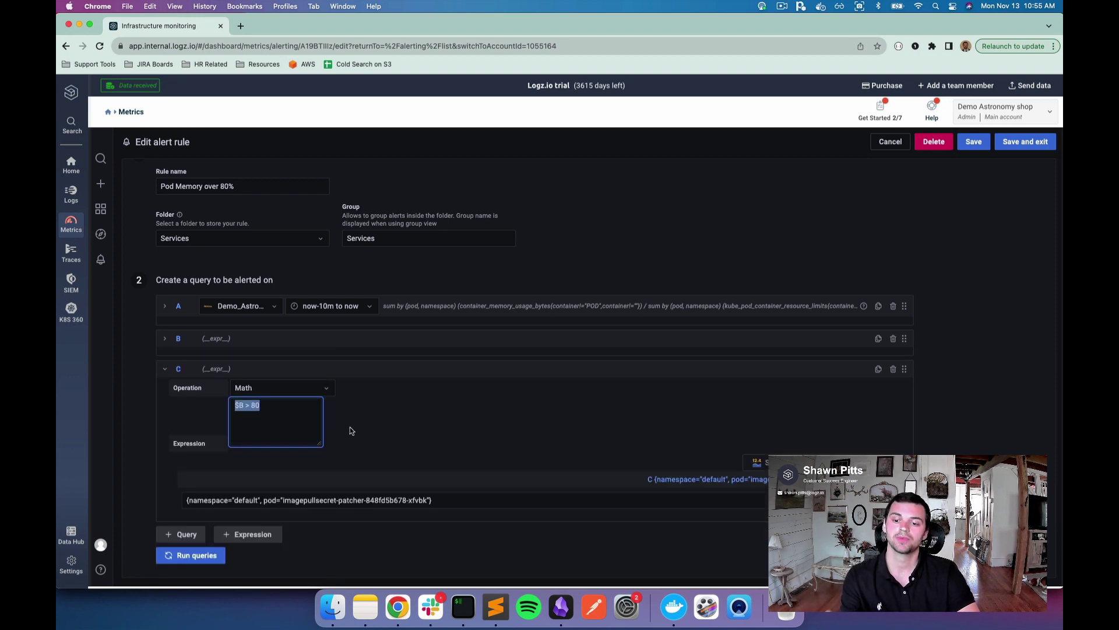
pyautogui.click(268, 414)
pyautogui.tripleClick(267, 413)
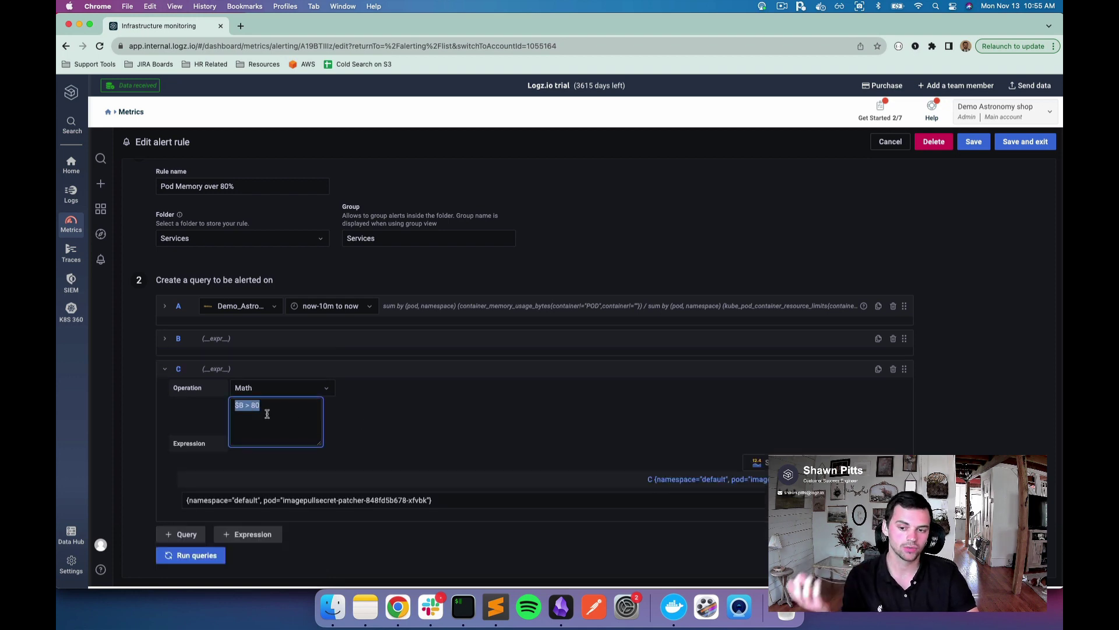
pyautogui.click(267, 413)
pyautogui.tripleClick(267, 413)
pyautogui.click(268, 414)
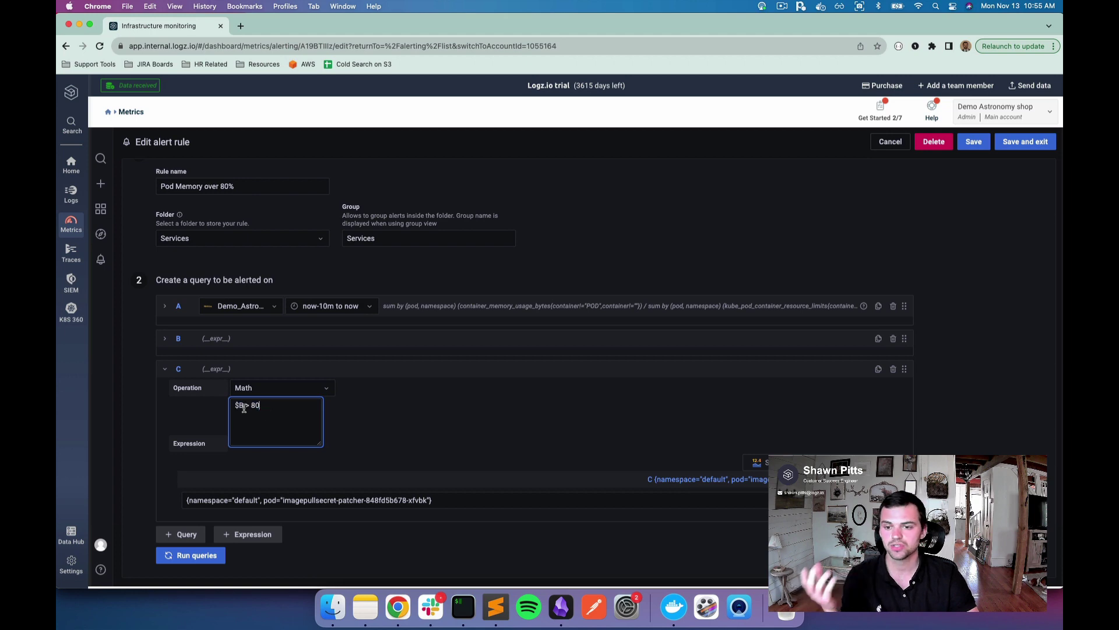
pyautogui.moveTo(179, 341)
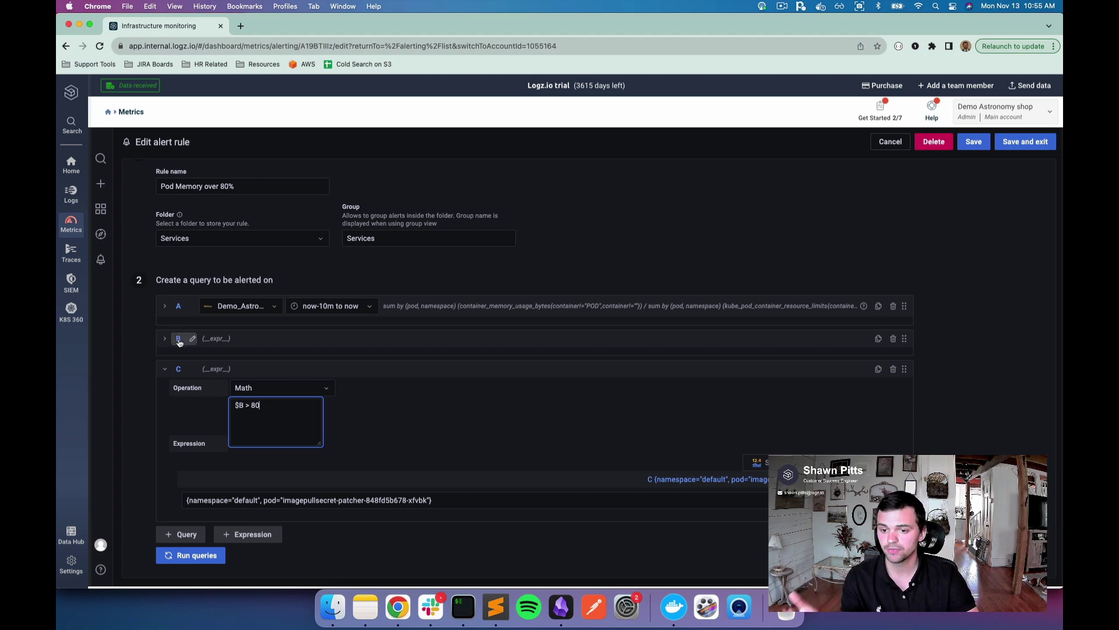
pyautogui.click(366, 407)
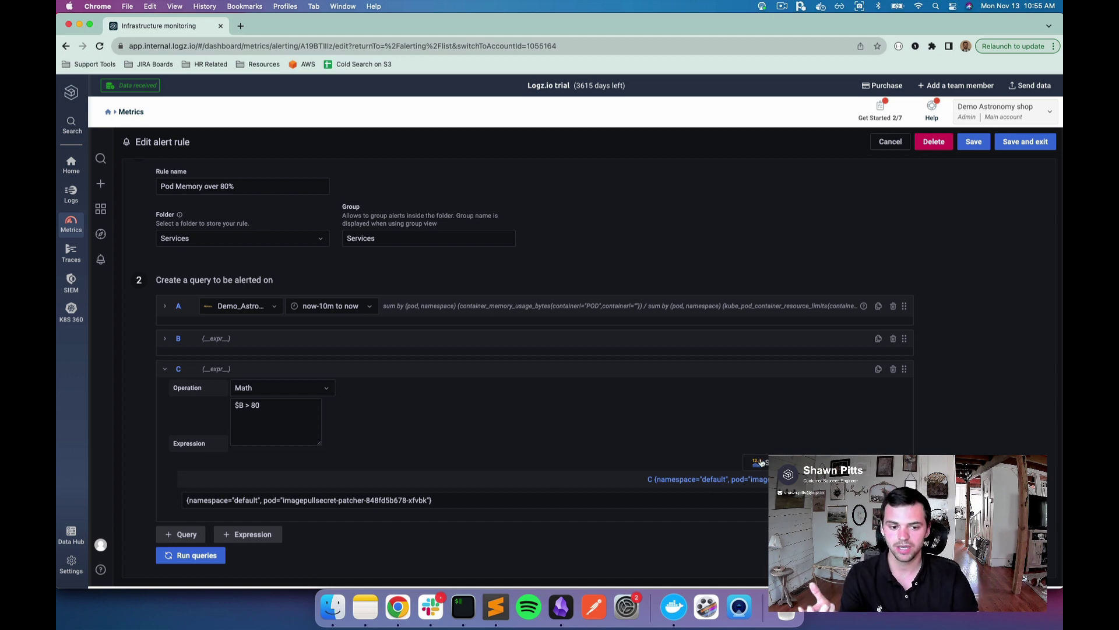
# Step: Rerun all queries so condition C reports 0 or 1 per pod
pyautogui.scroll(-3, 242, 443)
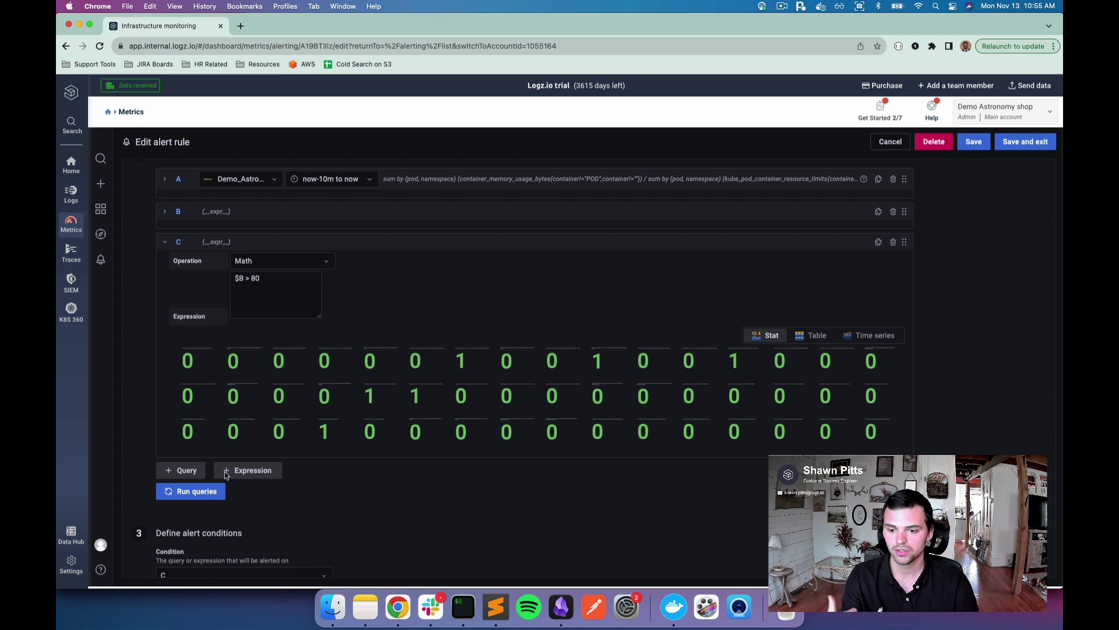
pyautogui.click(220, 492)
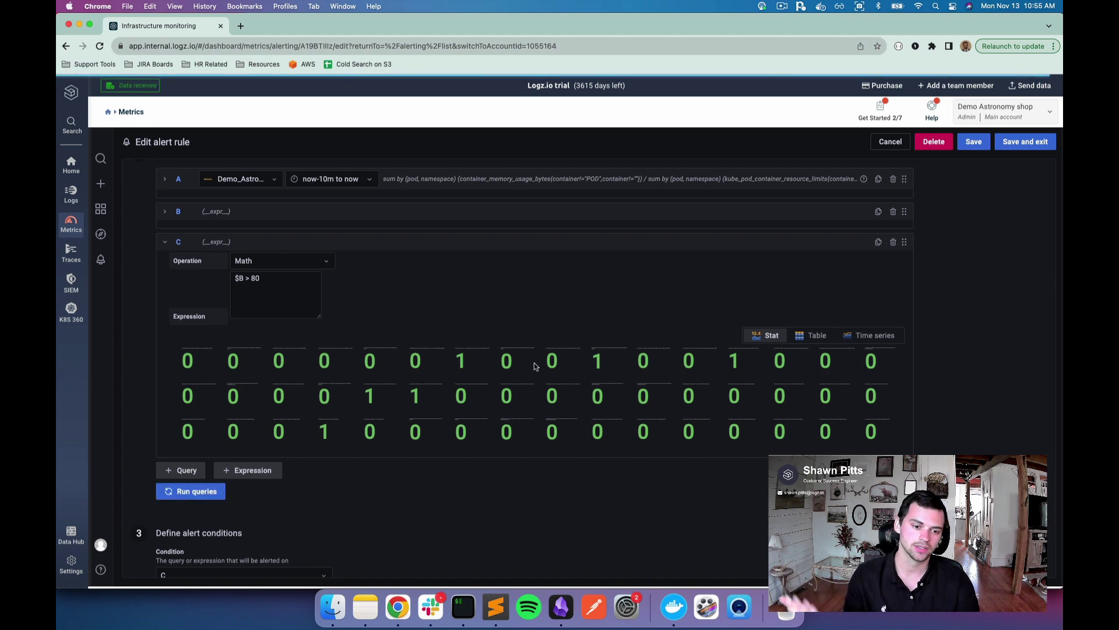
pyautogui.doubleClick(452, 360)
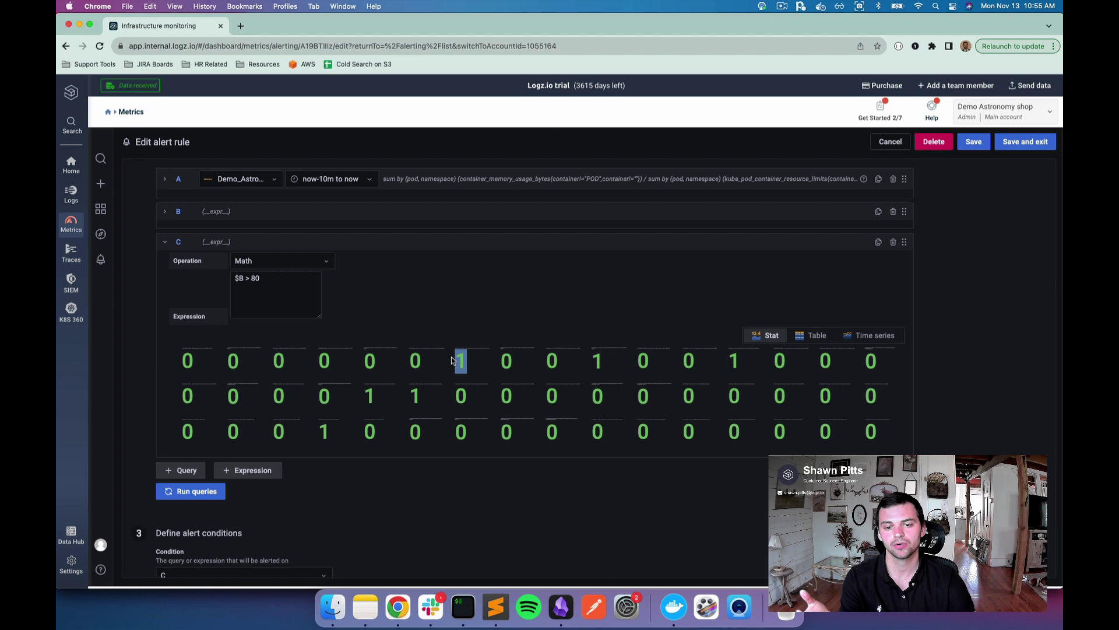
pyautogui.click(454, 359)
# Step: Scroll through condition C, the 1m/3m evaluation settings and the description and summary annotations
pyautogui.scroll(-2, 414, 478)
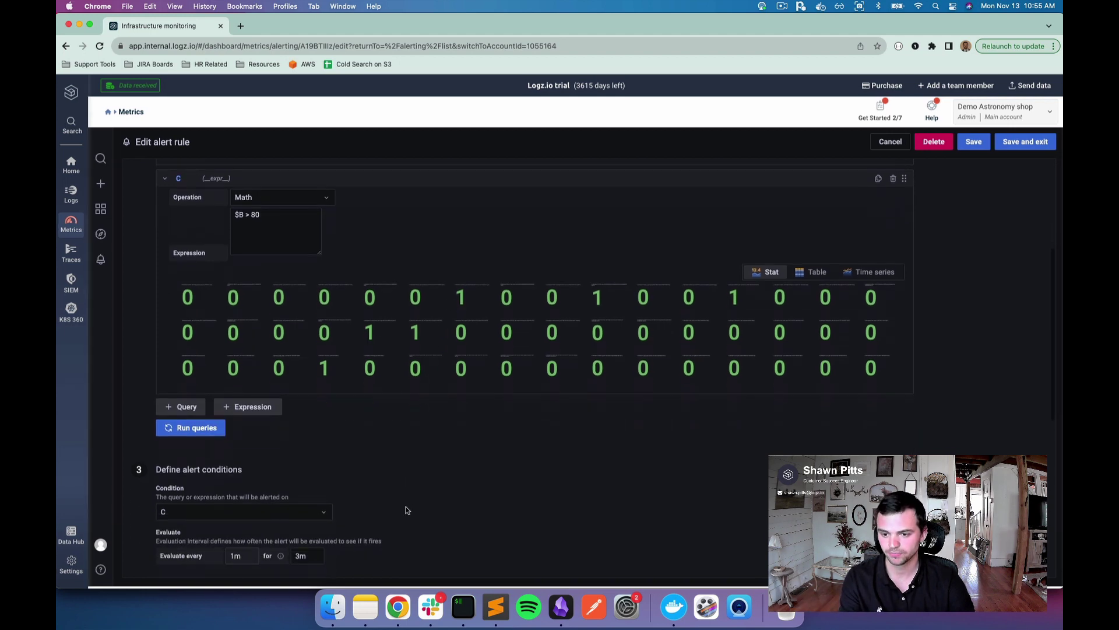
pyautogui.scroll(-5, 407, 510)
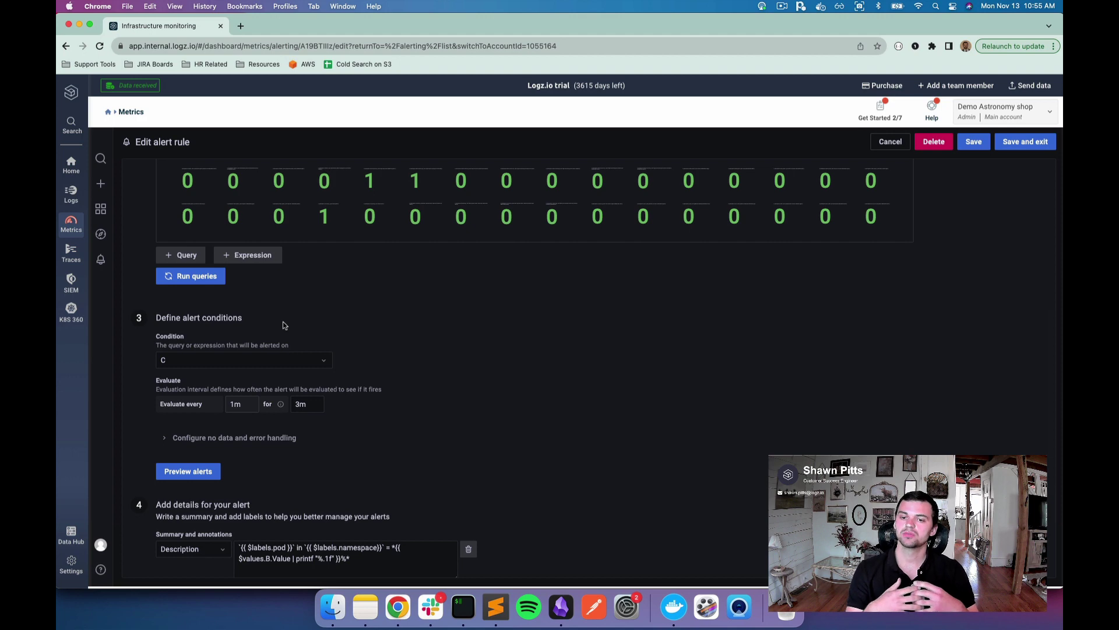
pyautogui.scroll(7, 280, 325)
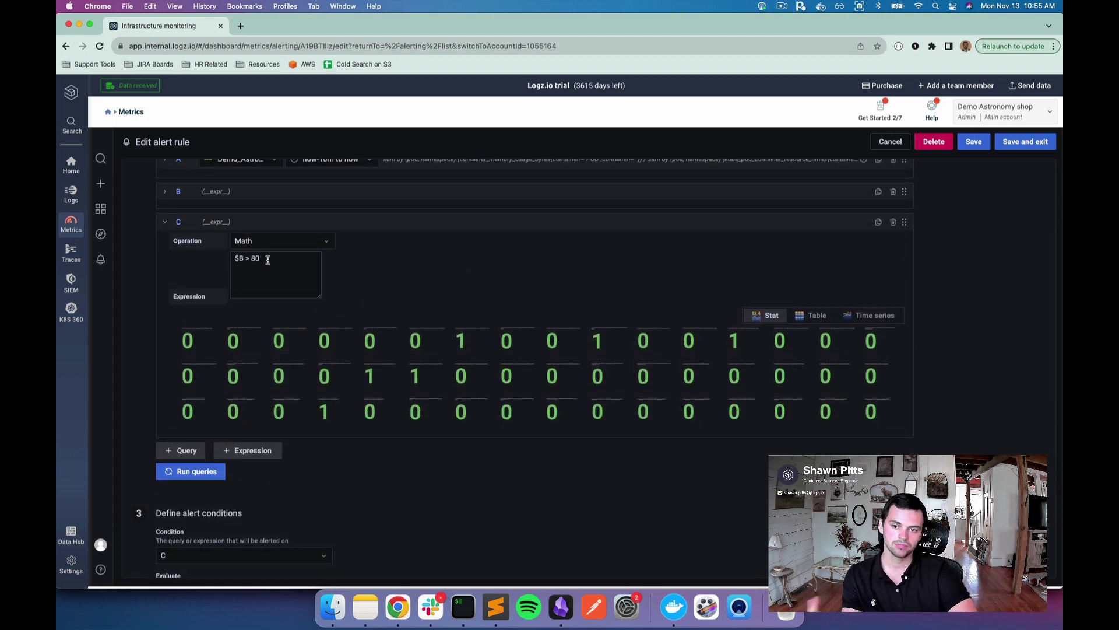
pyautogui.scroll(-7, 557, 283)
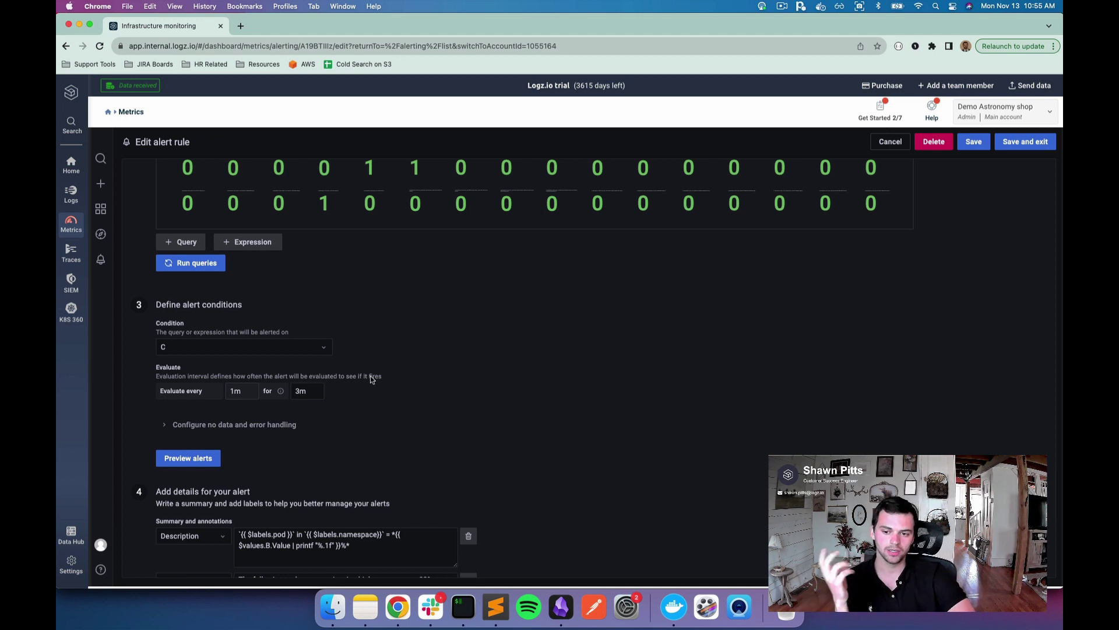
pyautogui.scroll(4, 470, 383)
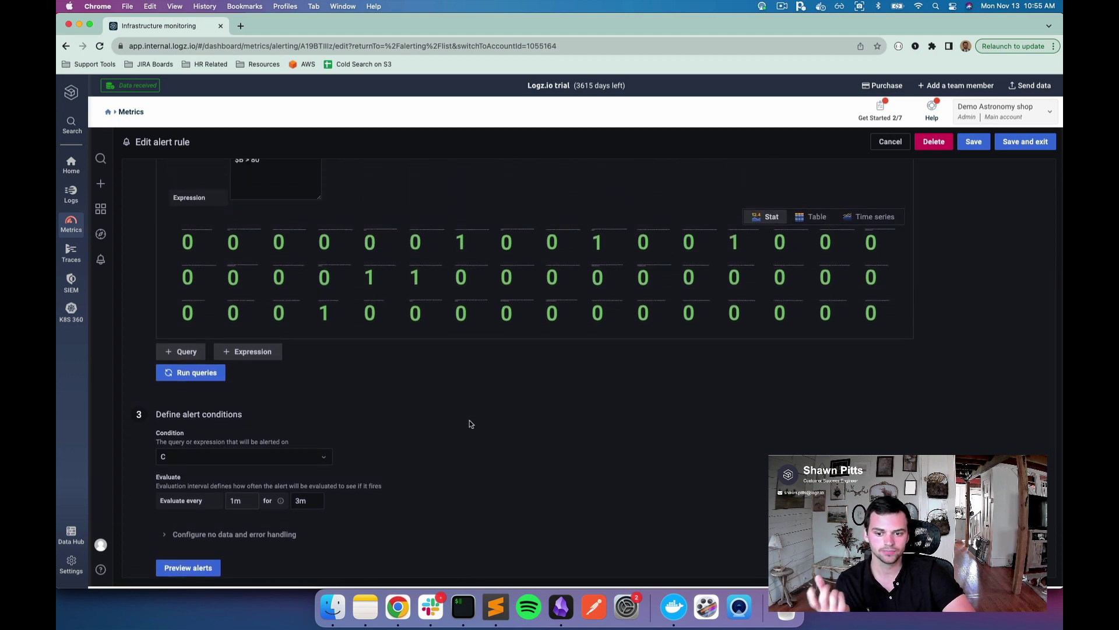
pyautogui.scroll(-6, 469, 424)
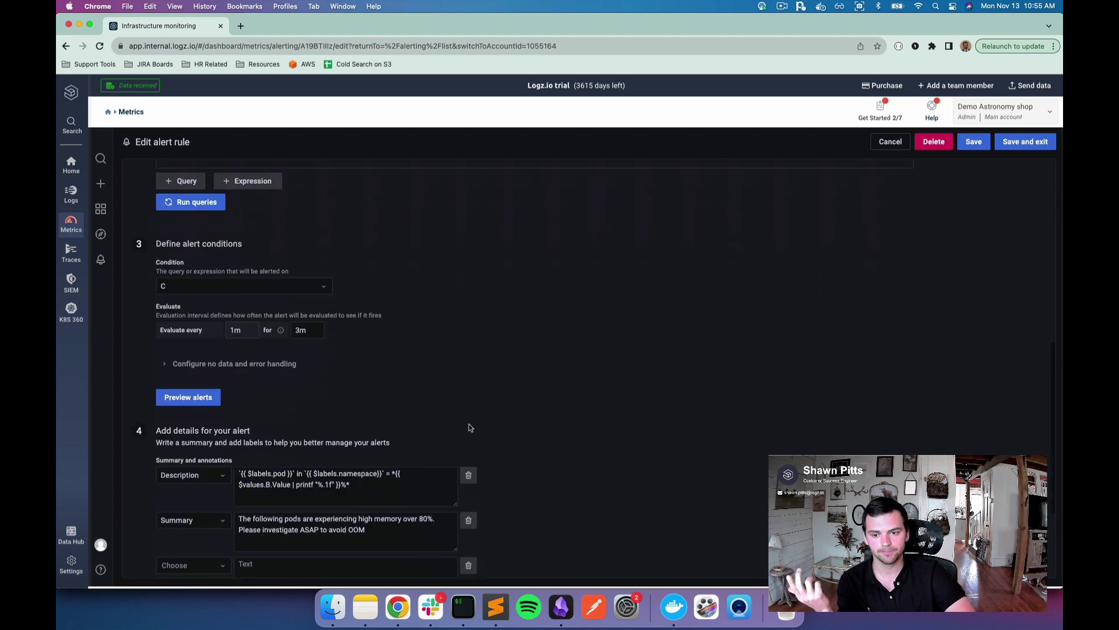
# Step: Preview alerts showing frauddetectionservice Alerting, and copy its Info details
pyautogui.click(206, 405)
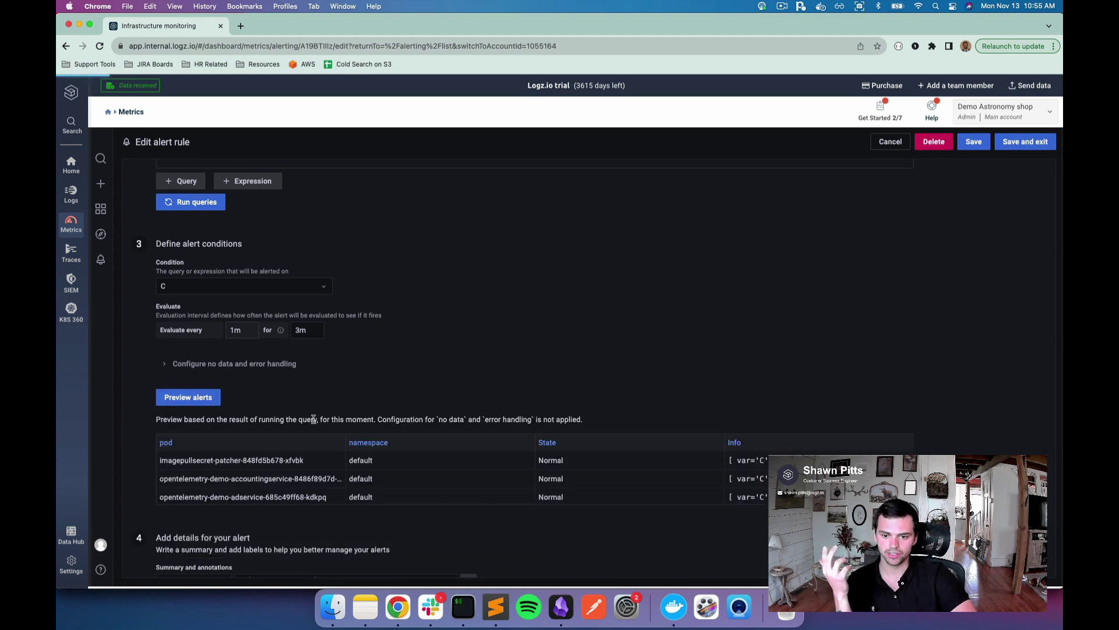
pyautogui.scroll(-1, 408, 455)
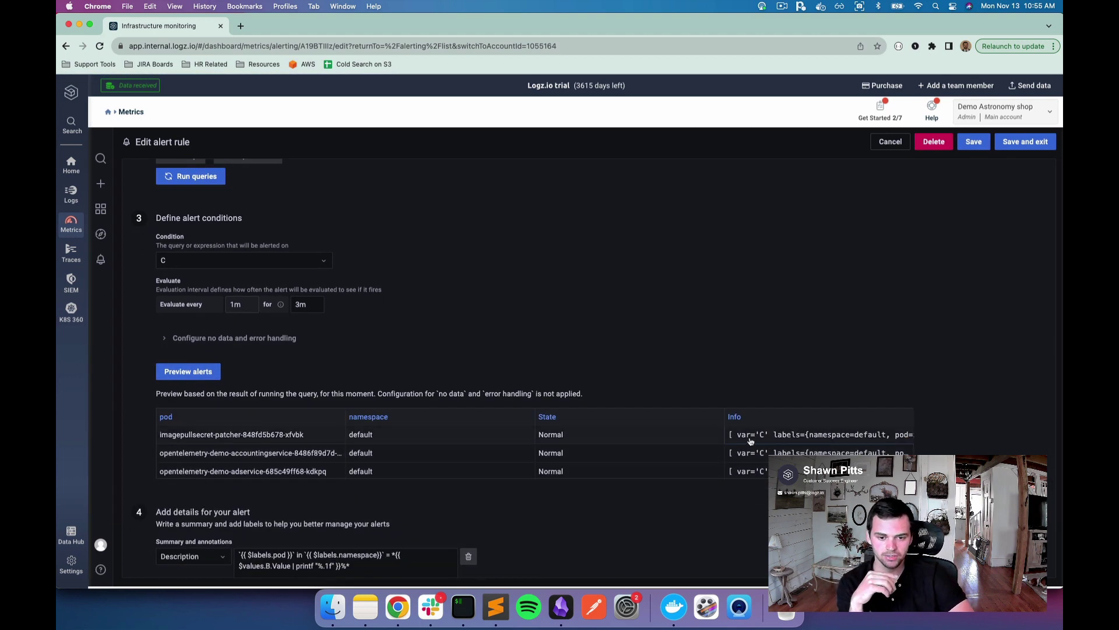
pyautogui.scroll(-5, 551, 446)
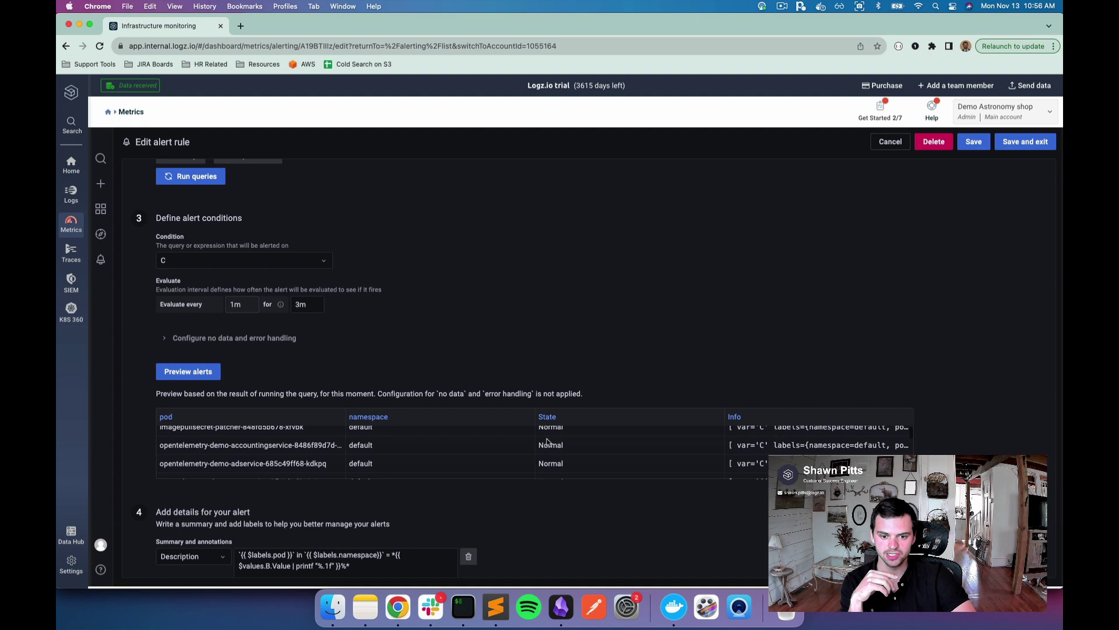
pyautogui.scroll(3, 553, 443)
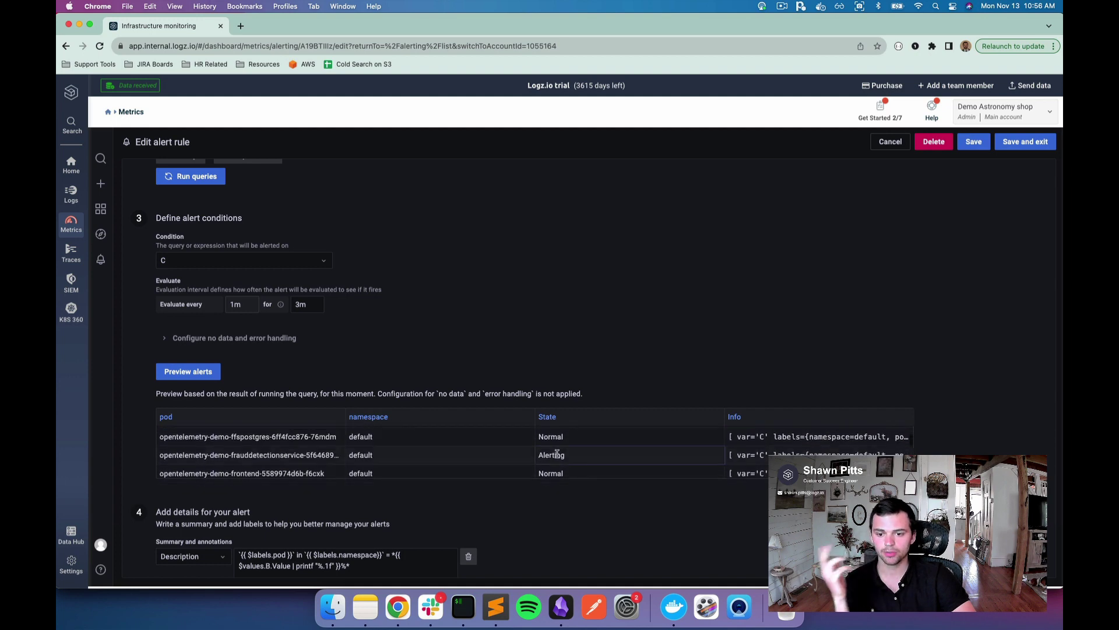
pyautogui.scroll(-5, 137, 421)
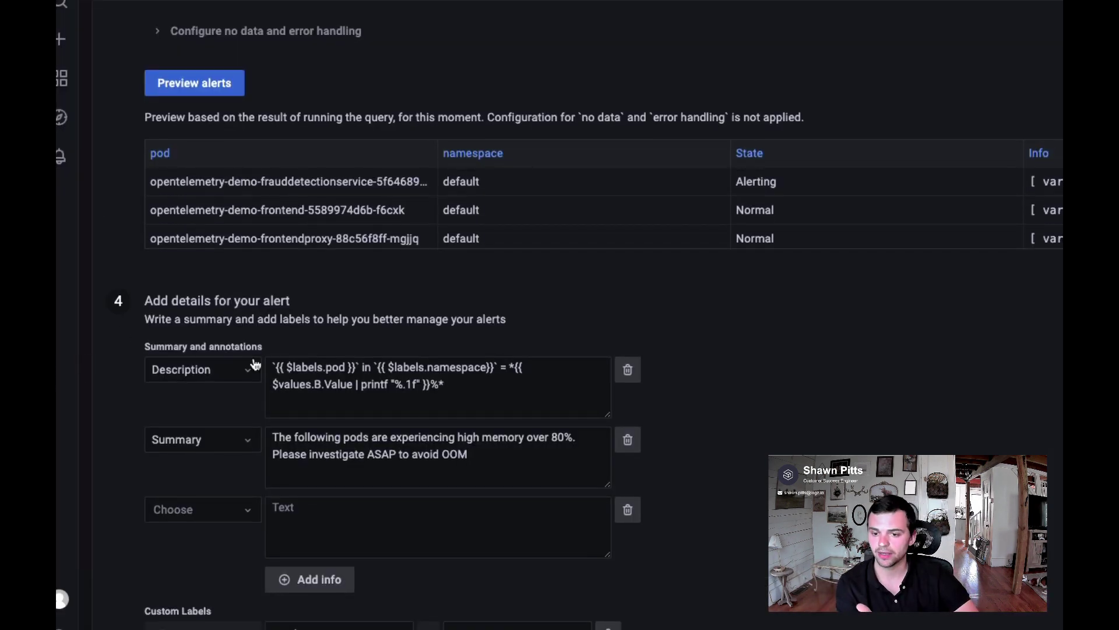
pyautogui.doubleClick(298, 369)
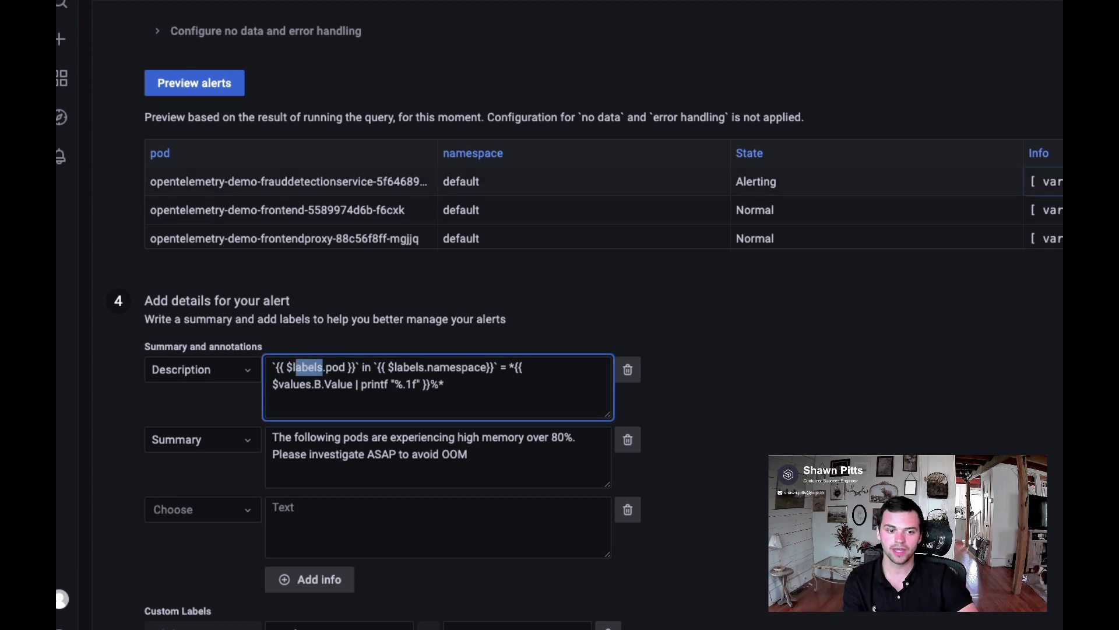
pyautogui.tripleClick(1047, 182)
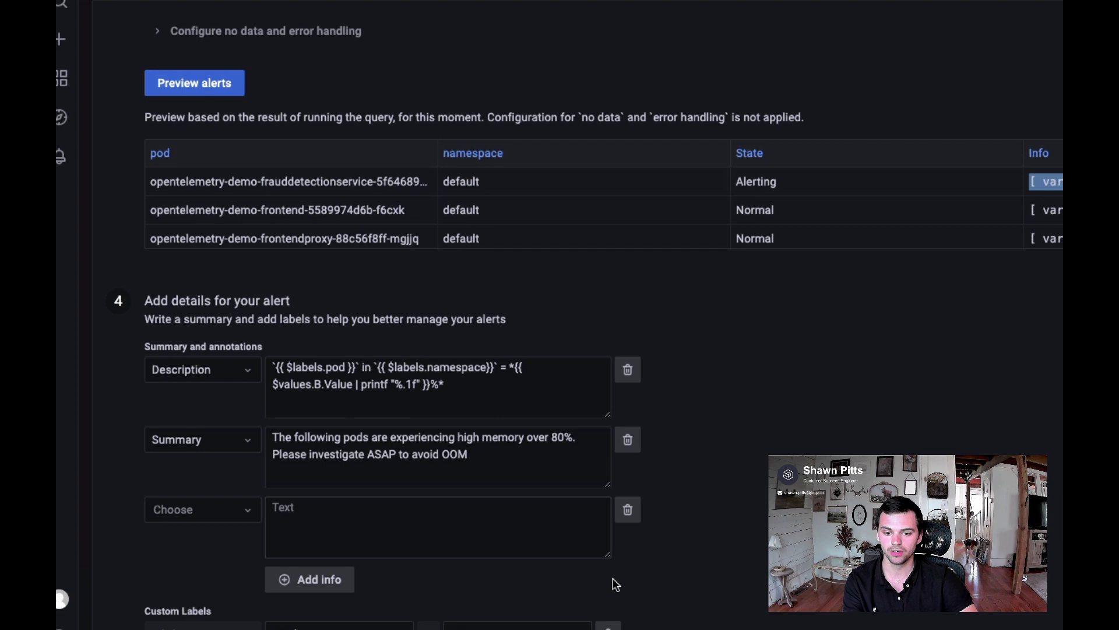
# Step: Paste the alerting pod's Info output into a new Sublime Text document and locate its labels
pyautogui.click(497, 606)
pyautogui.press('super+n')
pyautogui.press('super+v')
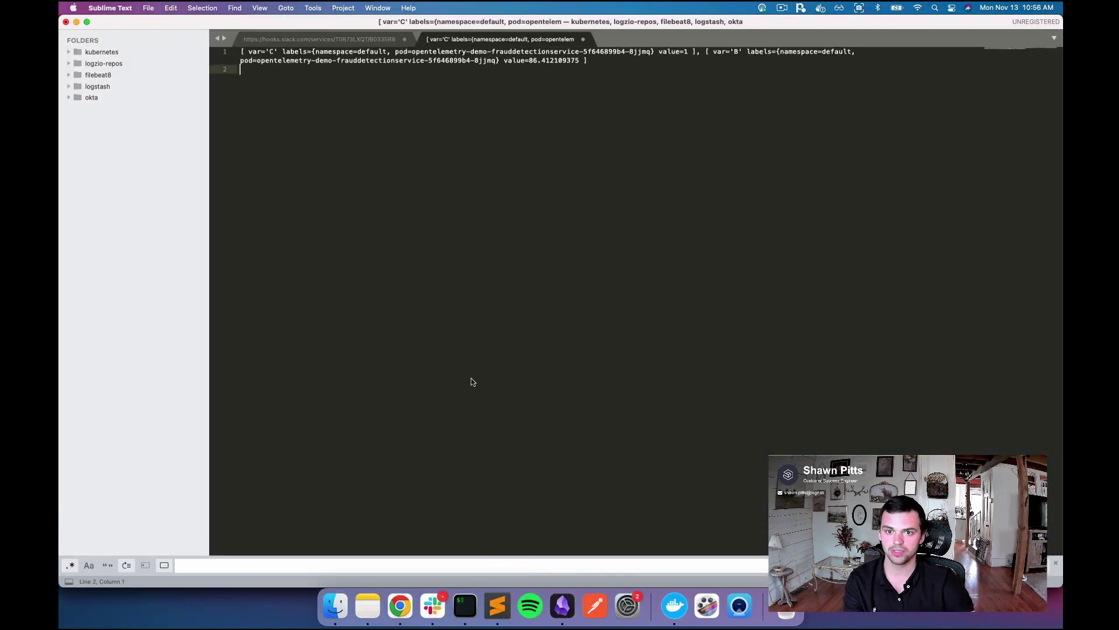
pyautogui.press('super+Tab')
pyautogui.press('super+Tab')
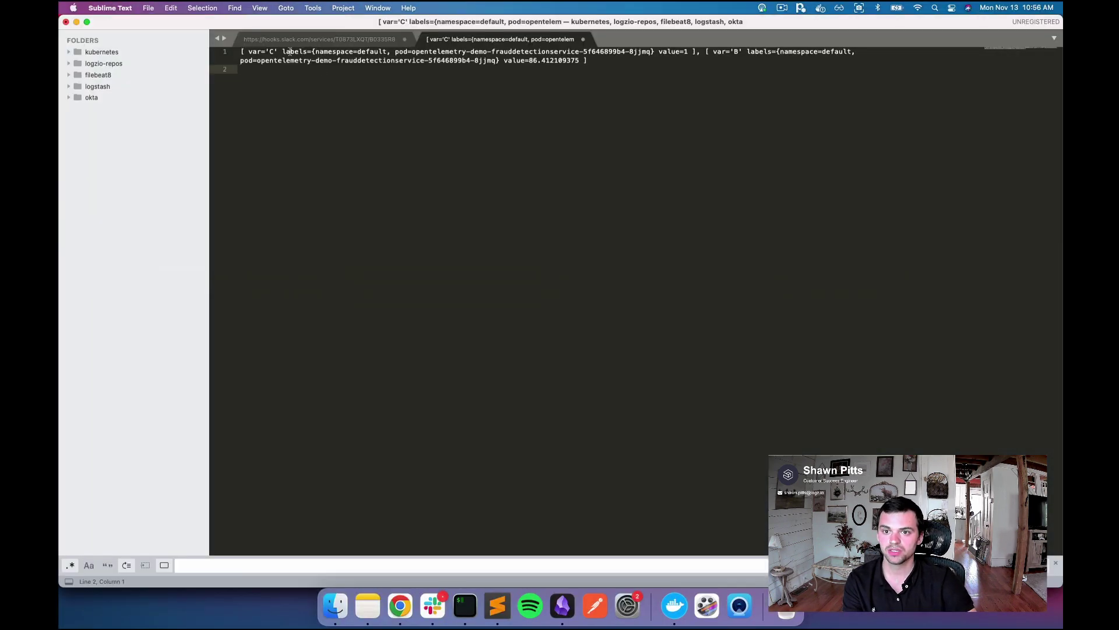
pyautogui.doubleClick(289, 52)
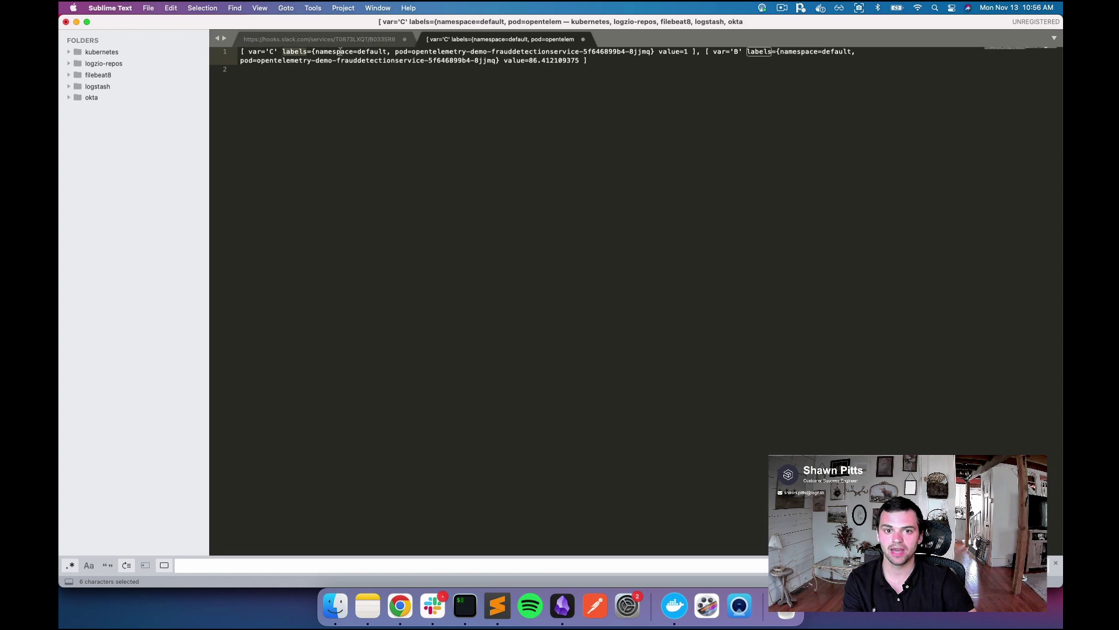
pyautogui.moveTo(341, 52); pyautogui.dragTo(780, 62)
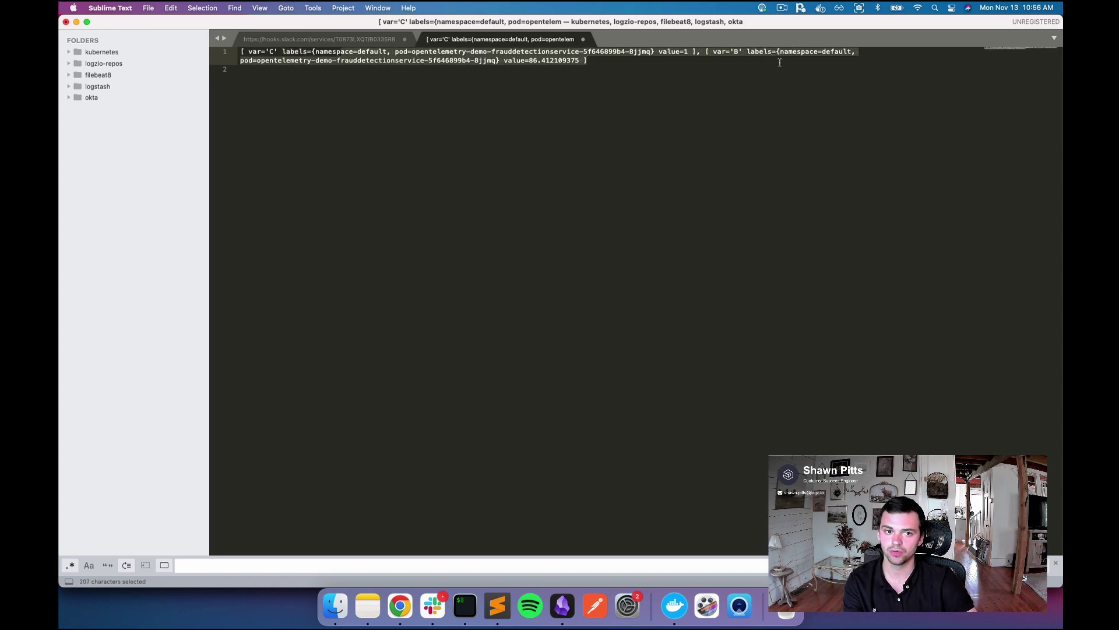
pyautogui.click(780, 62)
# Step: Match the Description's $labels reference to the frauddetectionservice pod name in the Info labels
pyautogui.press('super+Tab')
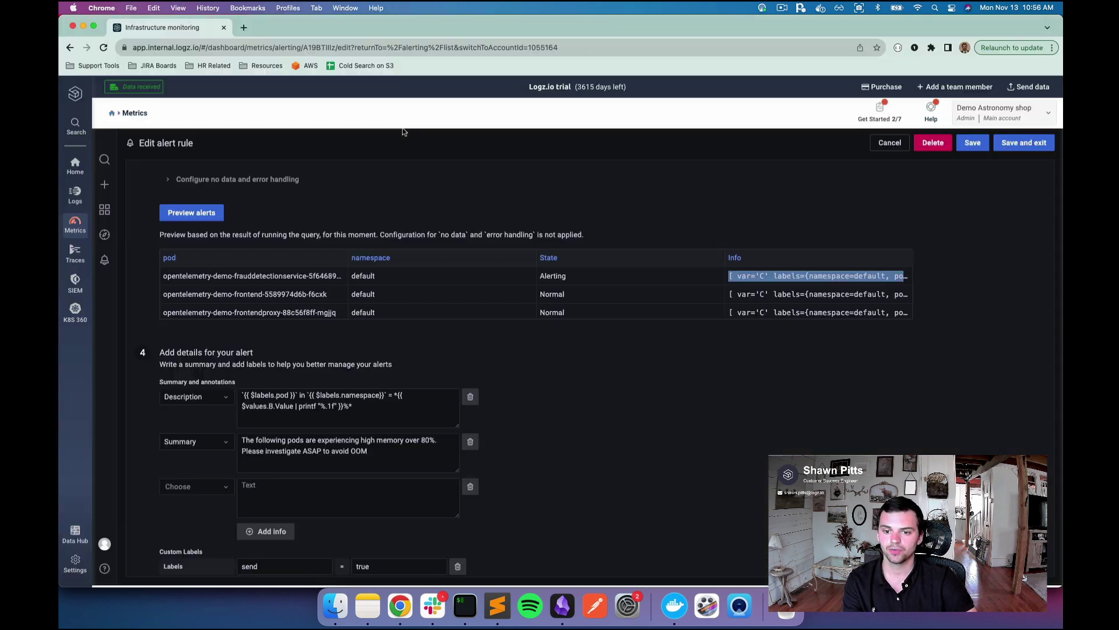
pyautogui.doubleClick(263, 395)
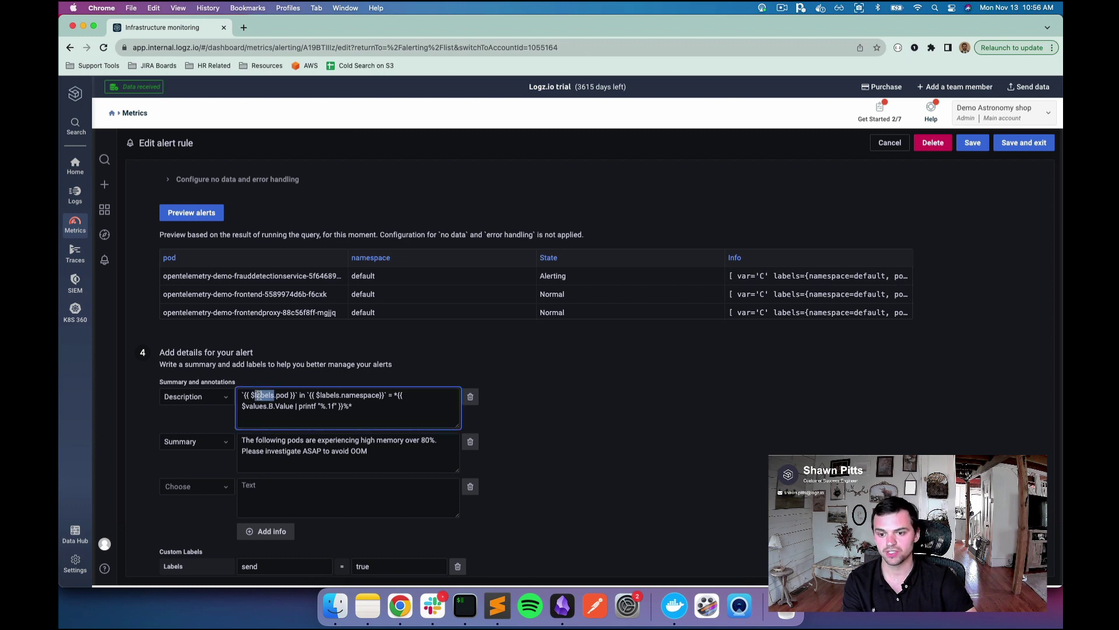
pyautogui.press('super+Tab')
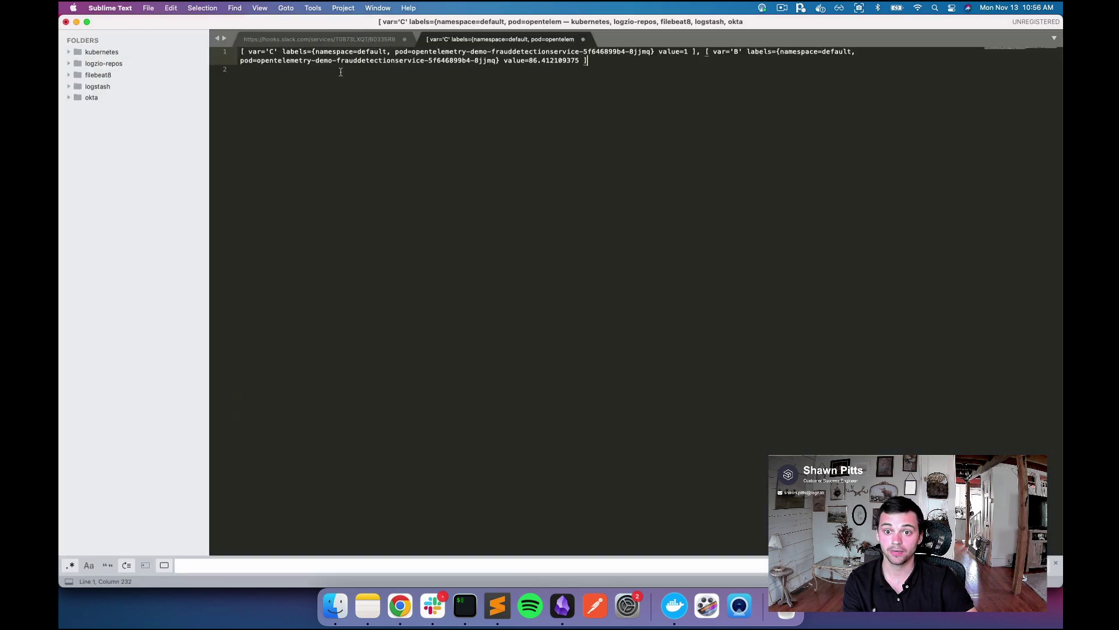
pyautogui.doubleClick(295, 52)
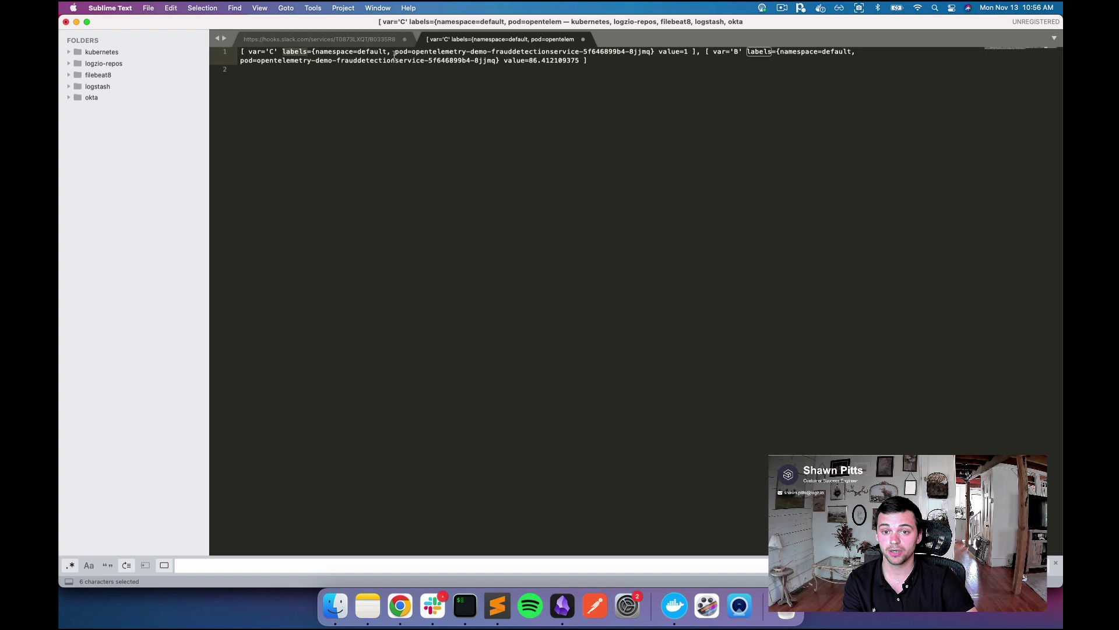
pyautogui.click(395, 56)
pyautogui.moveTo(420, 53); pyautogui.dragTo(581, 54)
pyautogui.press('super+Tab')
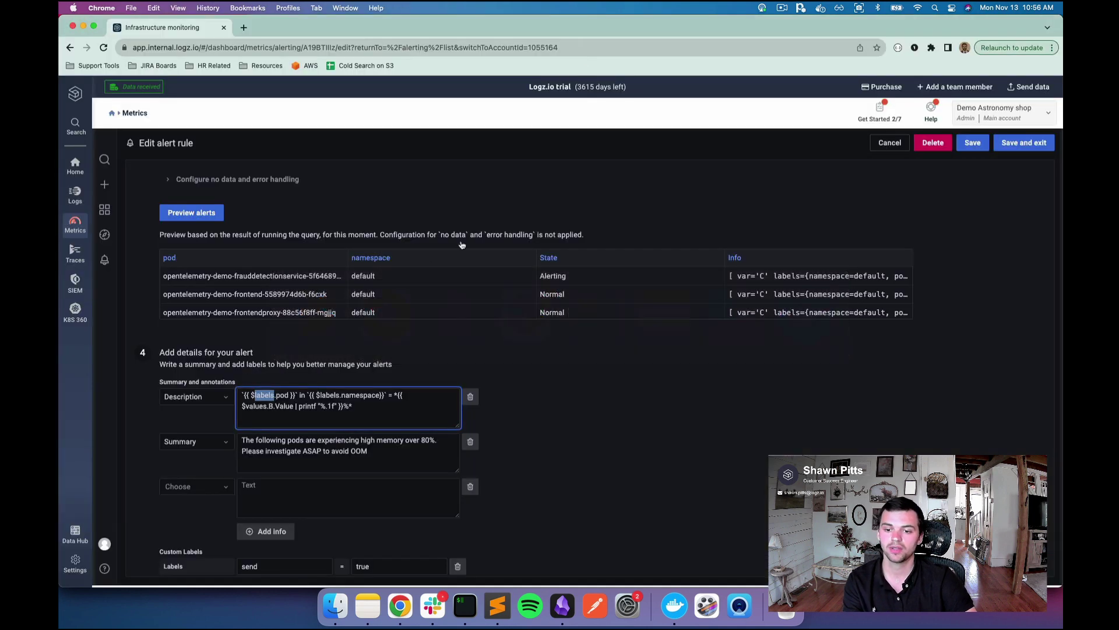
# Step: Match the Description template's namespace to the Info value 'default'
pyautogui.scroll(1, 583, 367)
pyautogui.doubleClick(354, 402)
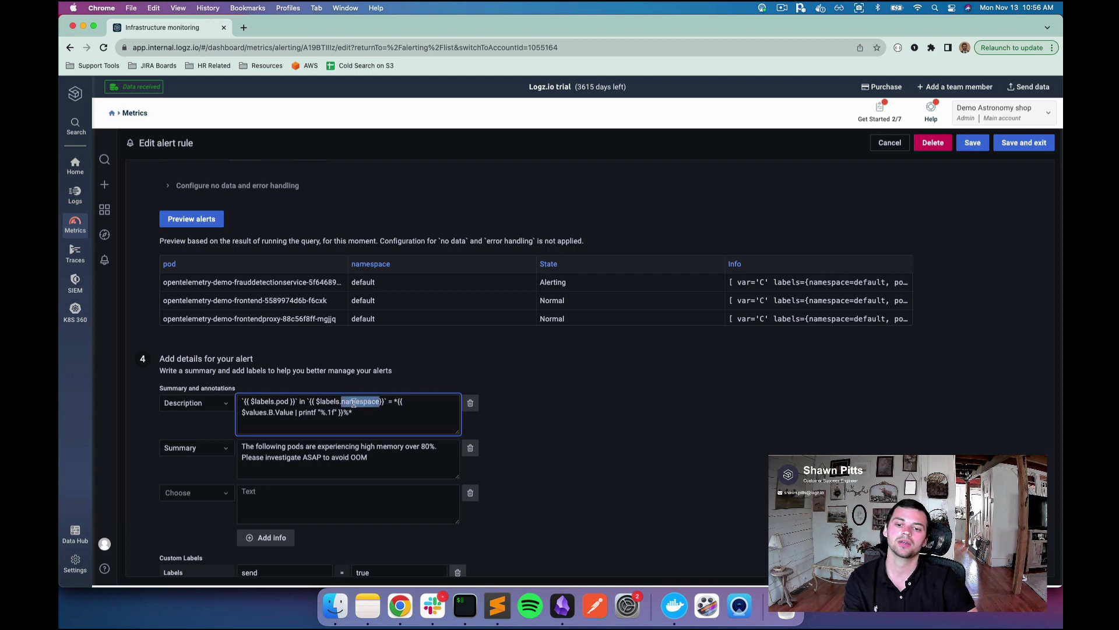
pyautogui.press('super+Tab')
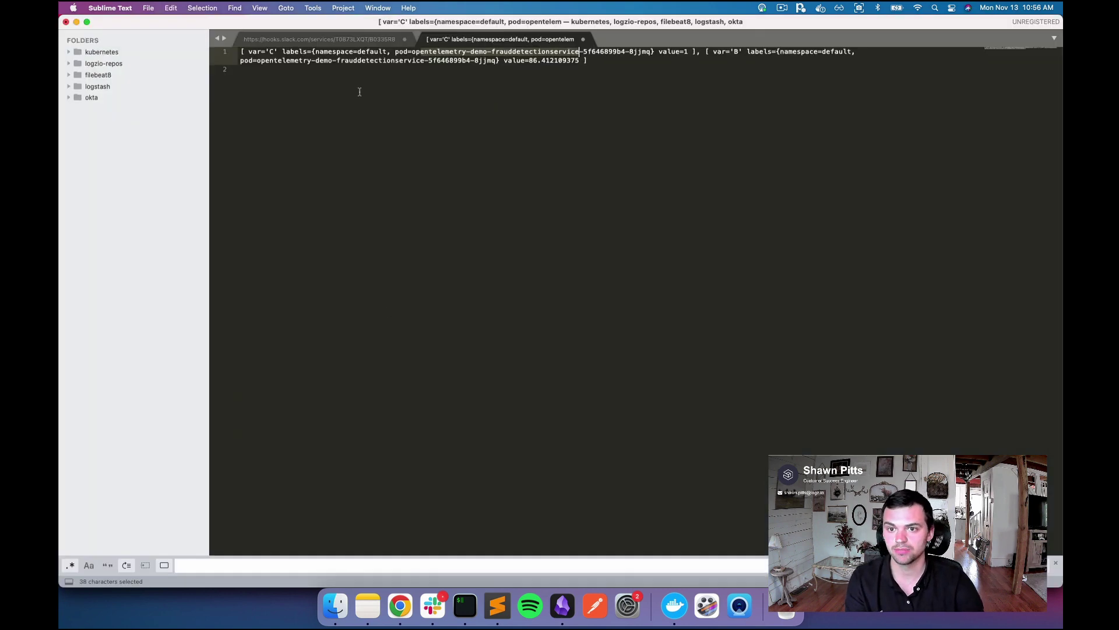
pyautogui.doubleClick(370, 51)
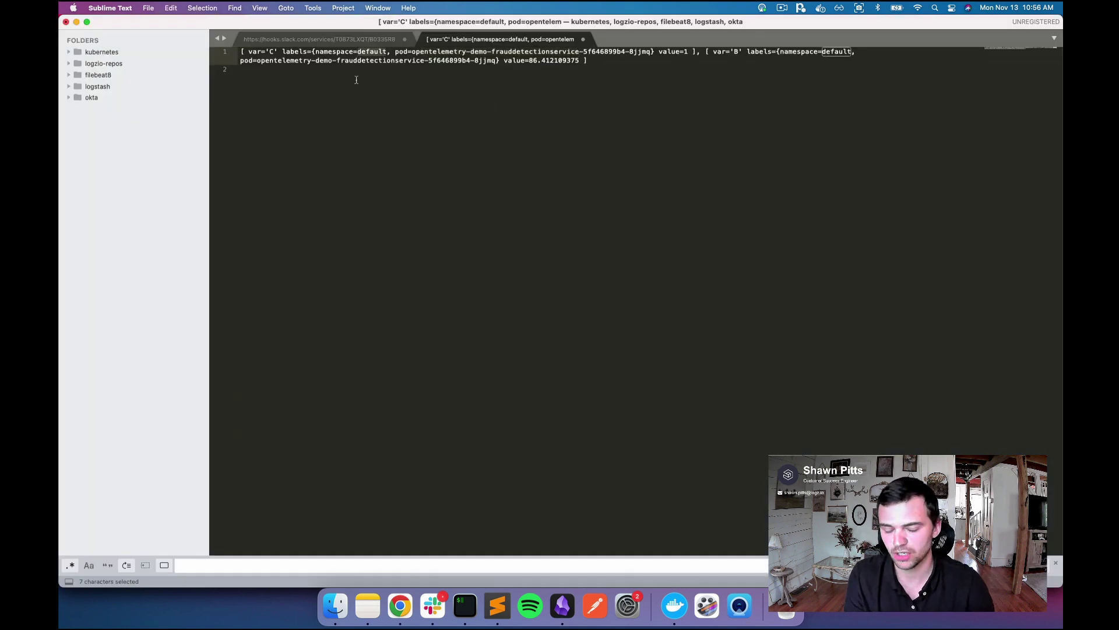
pyautogui.press('super+Tab')
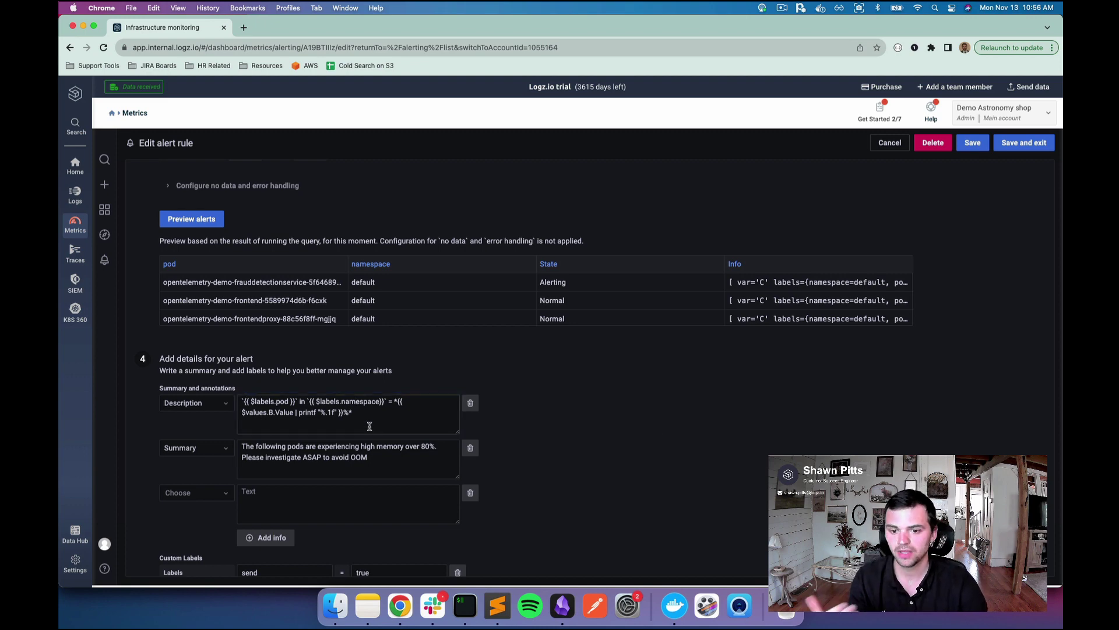
pyautogui.click(370, 418)
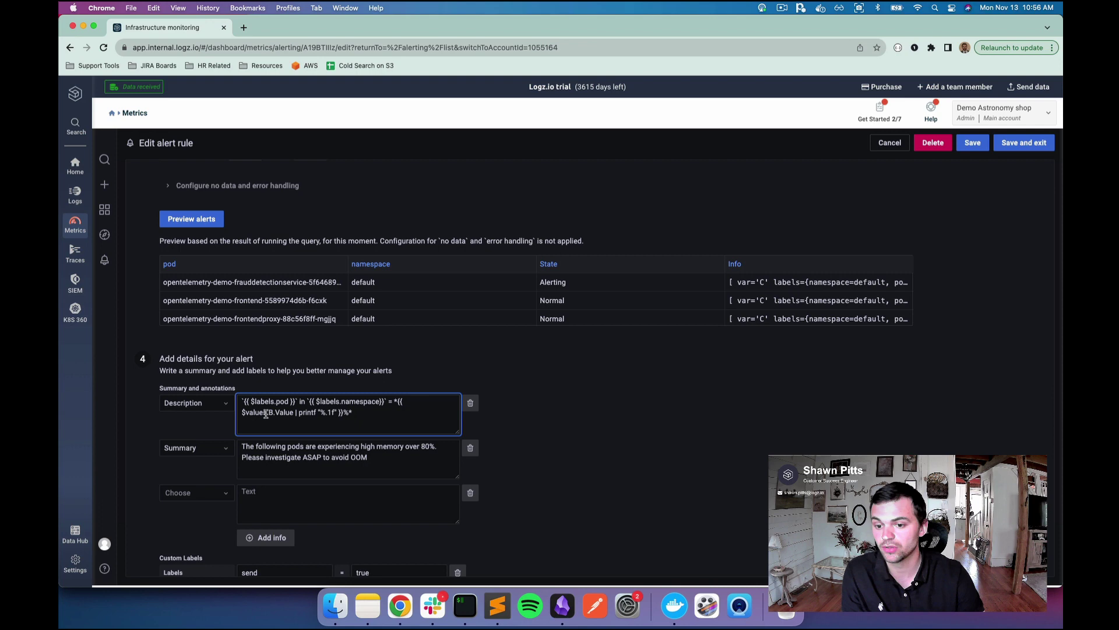
# Step: Compare query B's value 86.4 in the Info text with the Description's %.1f format
pyautogui.press('super+Tab')
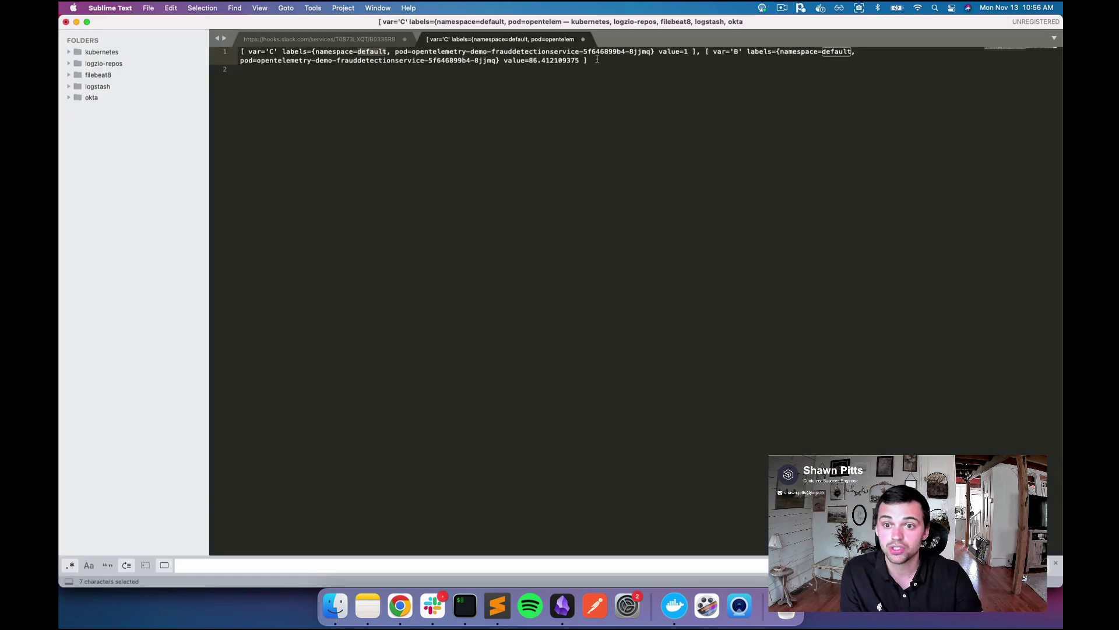
pyautogui.doubleClick(297, 52)
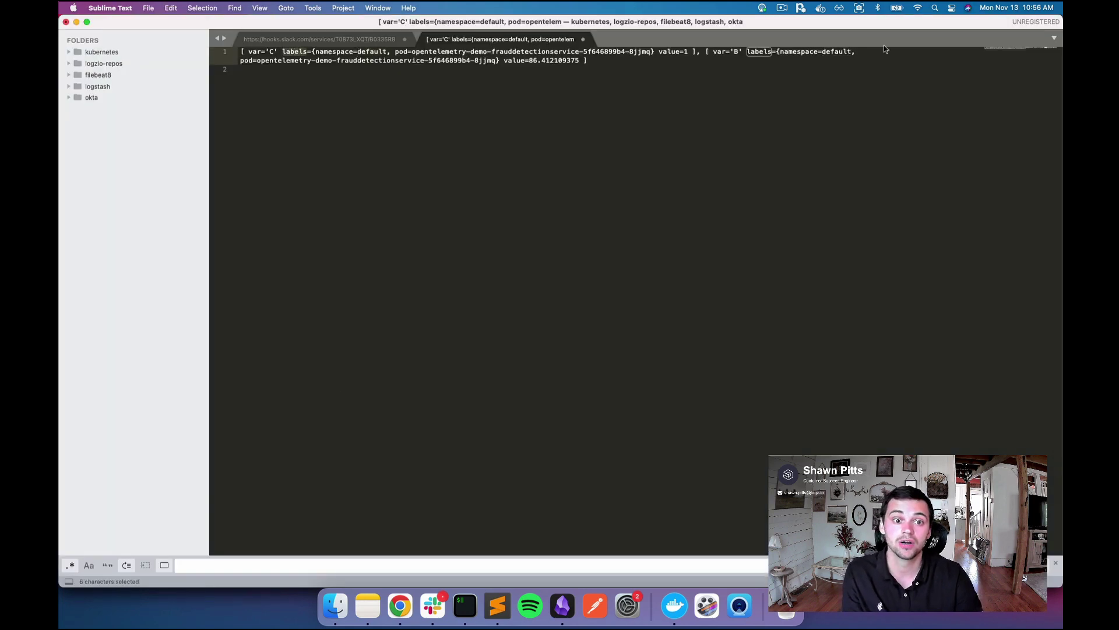
pyautogui.doubleClick(736, 52)
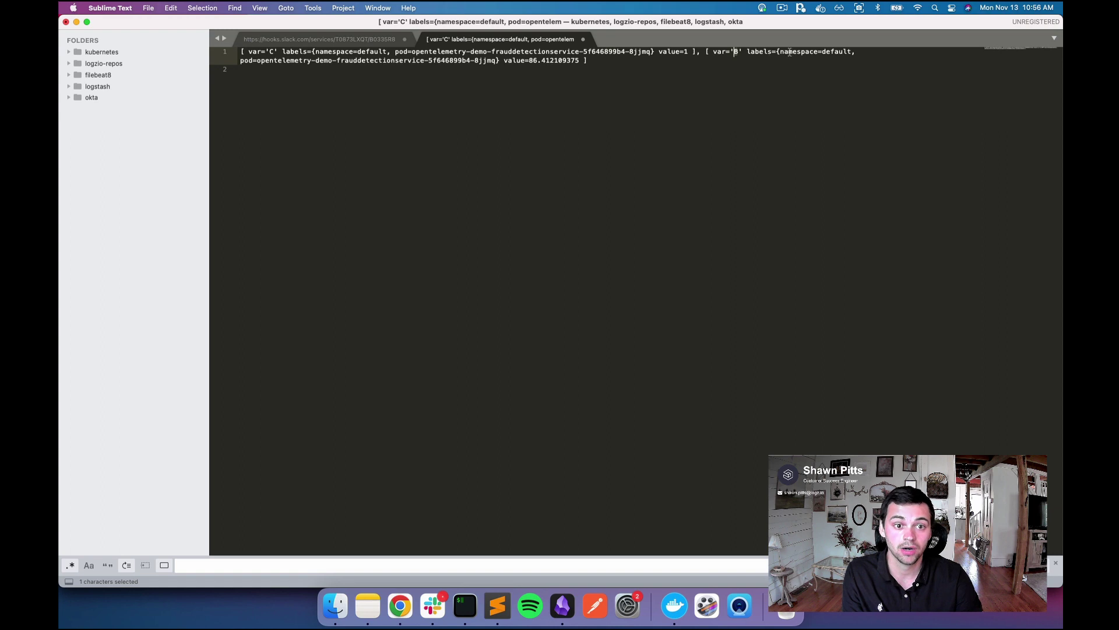
pyautogui.doubleClick(513, 60)
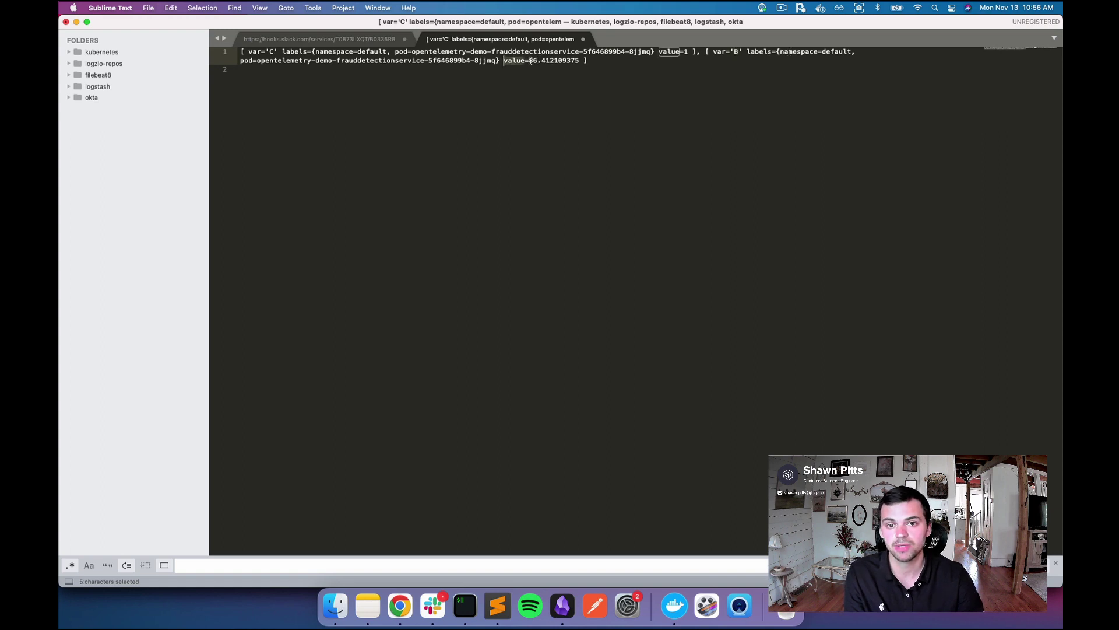
pyautogui.moveTo(530, 60); pyautogui.dragTo(546, 60)
pyautogui.press('super+Tab')
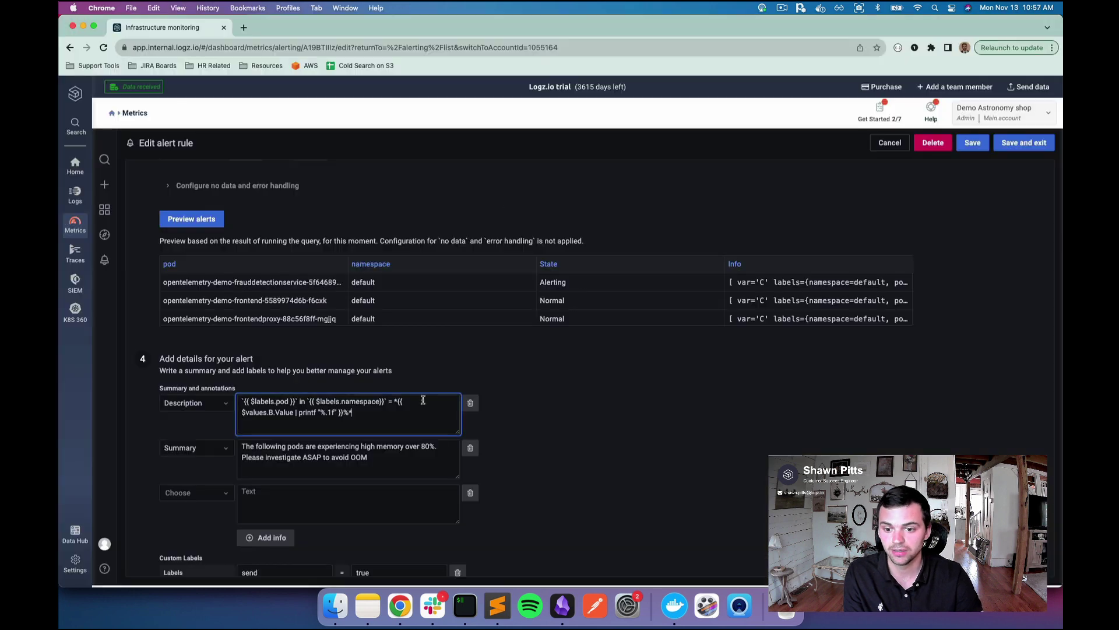
pyautogui.moveTo(335, 413); pyautogui.dragTo(322, 417)
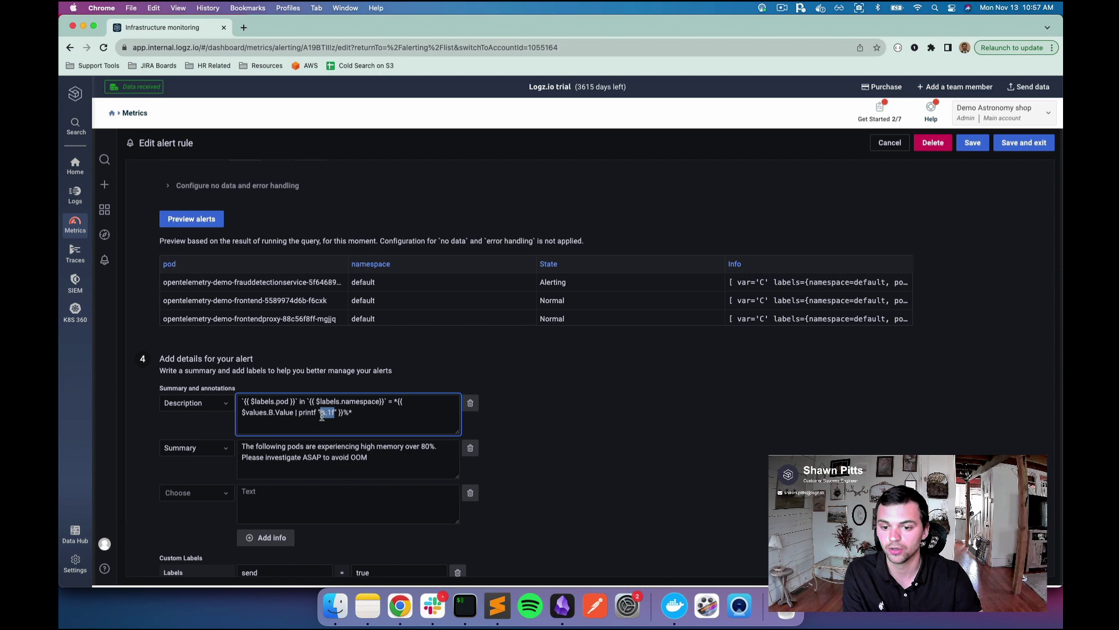
pyautogui.click(649, 424)
# Step: Review the alert rule's Summary text against the pasted Info output
pyautogui.press('super+Tab')
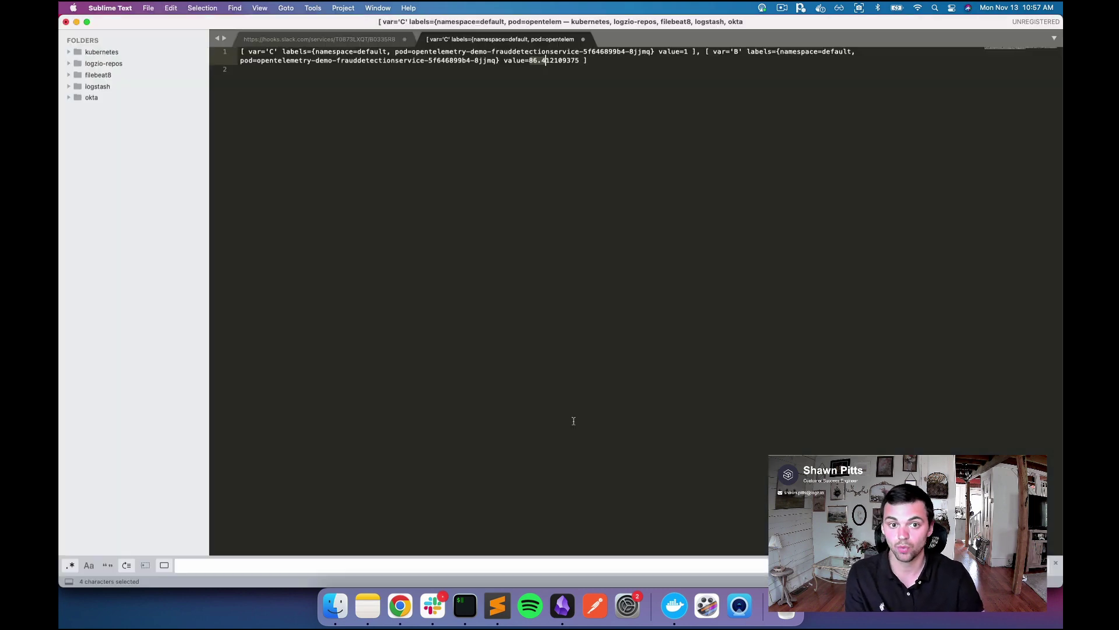
pyautogui.press('super+Tab')
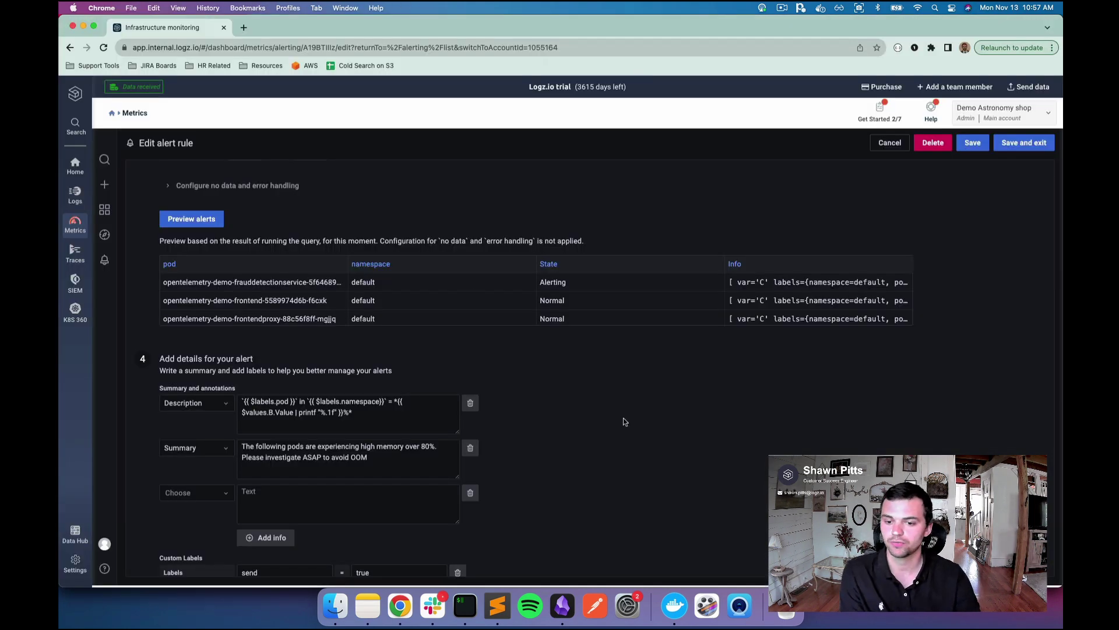
pyautogui.tripleClick(364, 460)
pyautogui.click(689, 467)
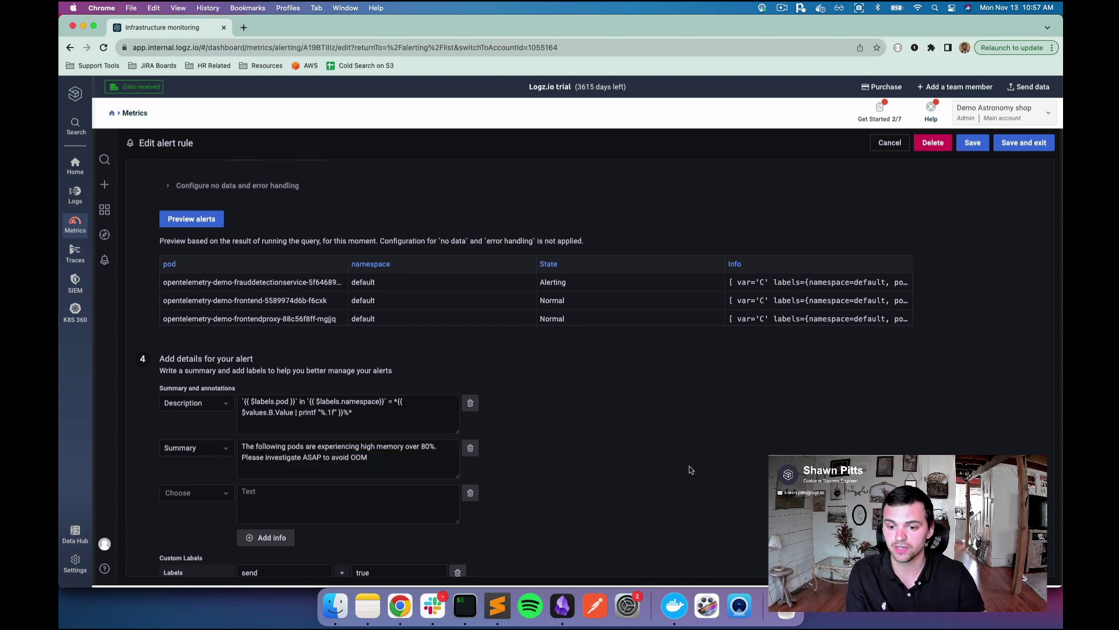
pyautogui.scroll(-3, 670, 472)
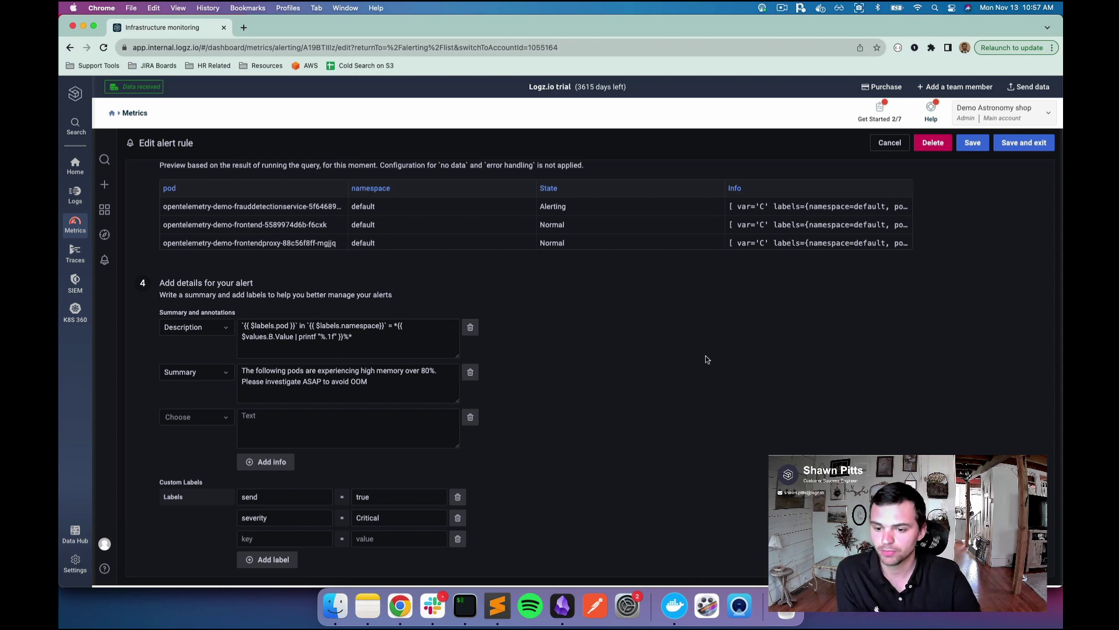
# Step: Highlight the send = true custom label on the Pod Memory over 80% rule
pyautogui.doubleClick(291, 493)
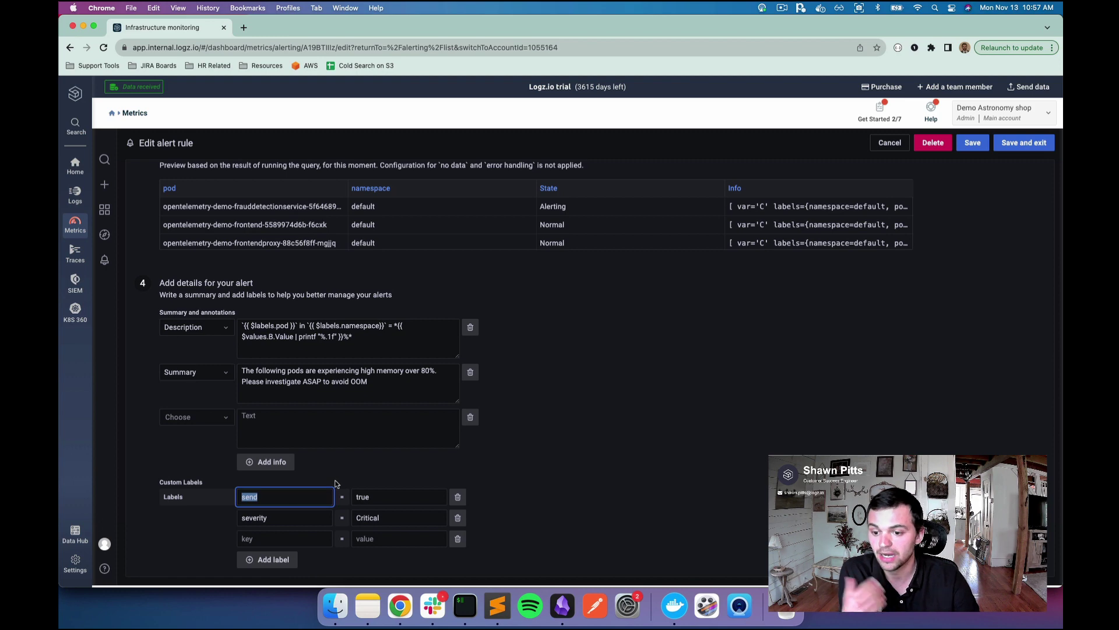
pyautogui.click(157, 498)
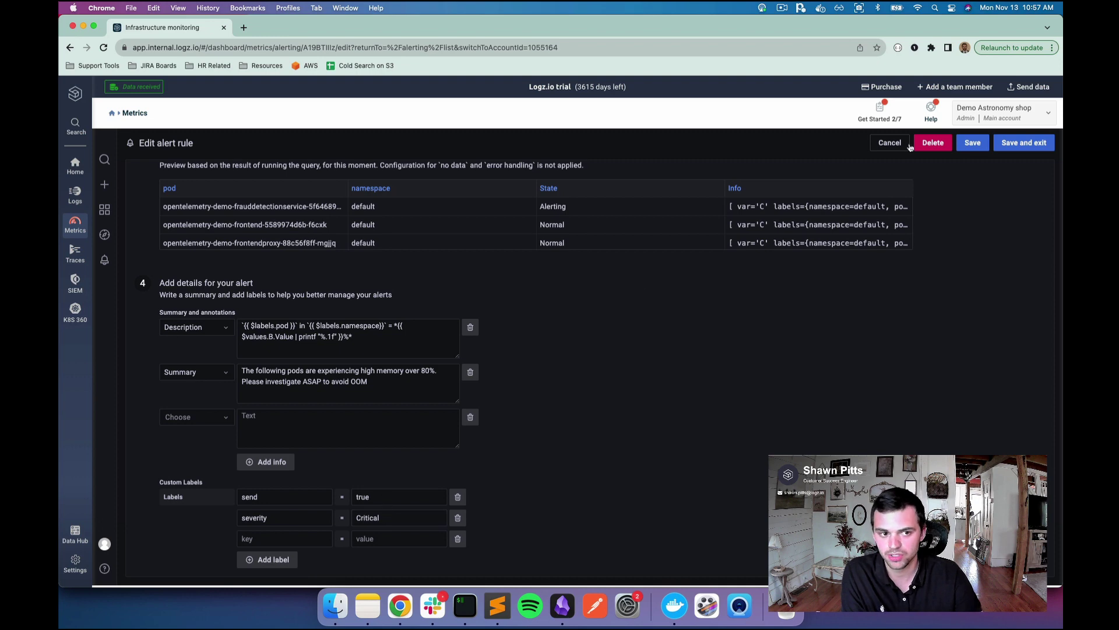
# Step: Exit the alert rule unsaved and expand the send=true notification policy
pyautogui.click(883, 142)
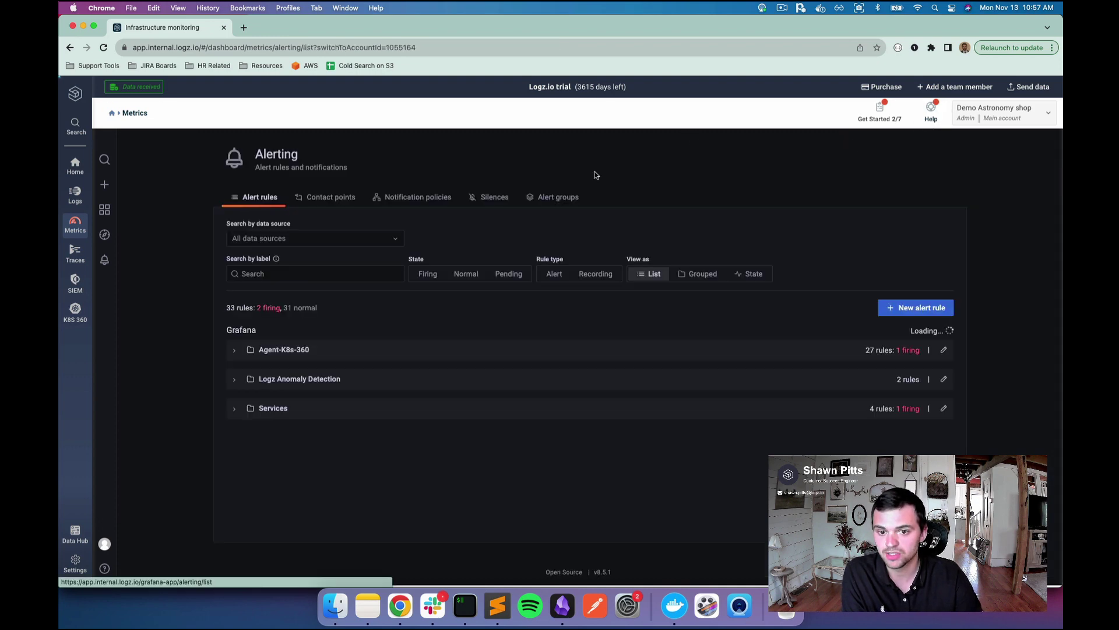
pyautogui.click(419, 199)
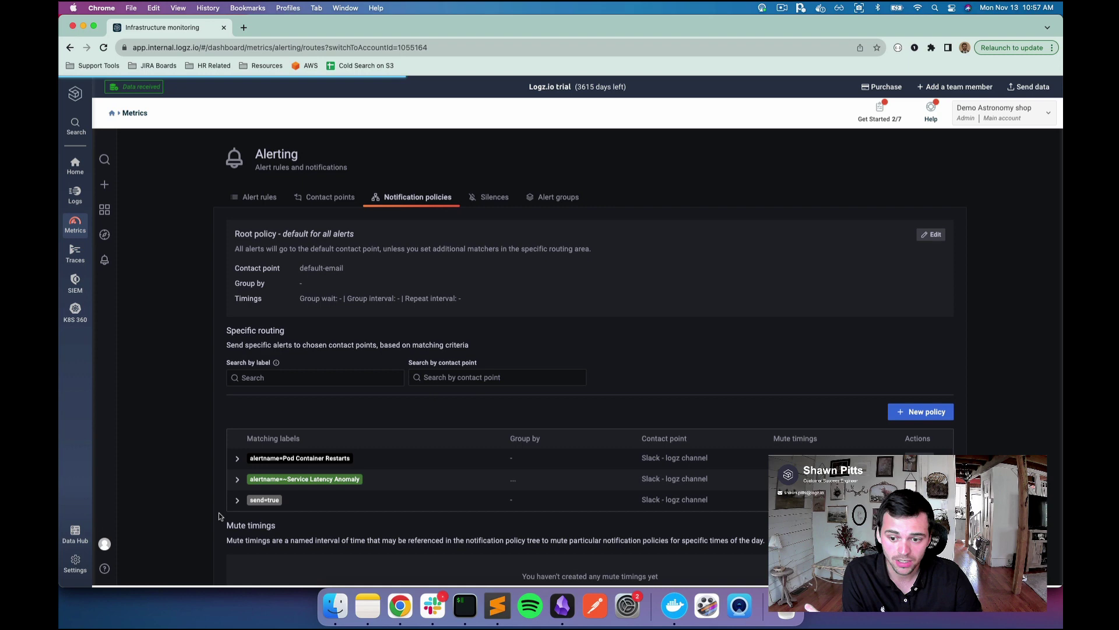
pyautogui.click(237, 499)
pyautogui.scroll(-5, 251, 357)
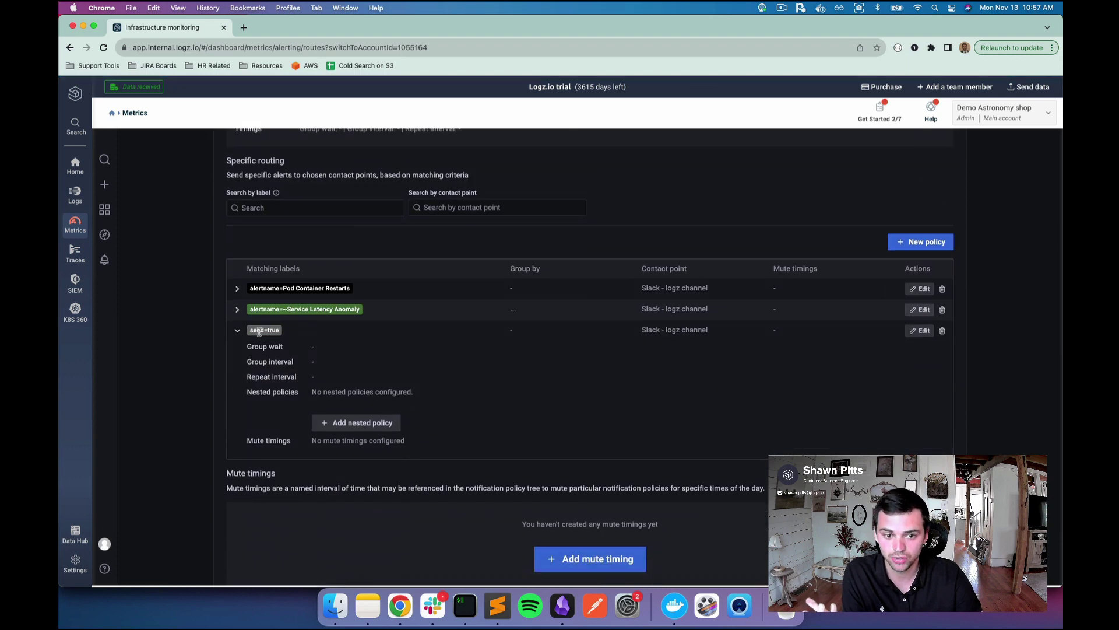
# Step: Confirm the send=true policy routes to Slack - logz channel, then show the contact points list
pyautogui.tripleClick(683, 330)
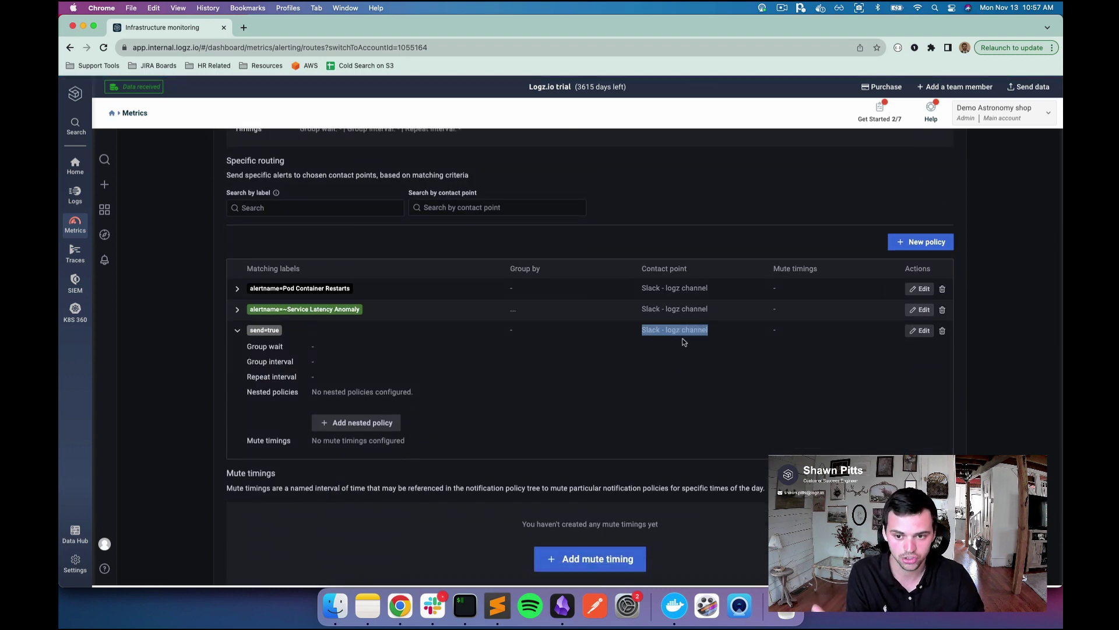
pyautogui.click(683, 341)
pyautogui.scroll(4, 375, 349)
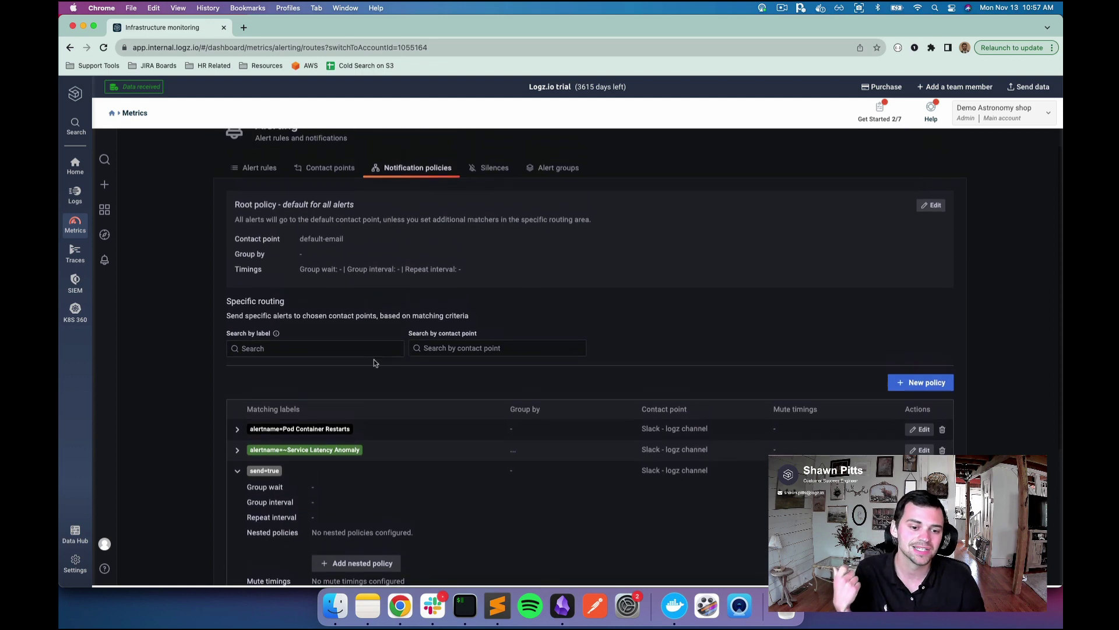
pyautogui.scroll(2, 375, 362)
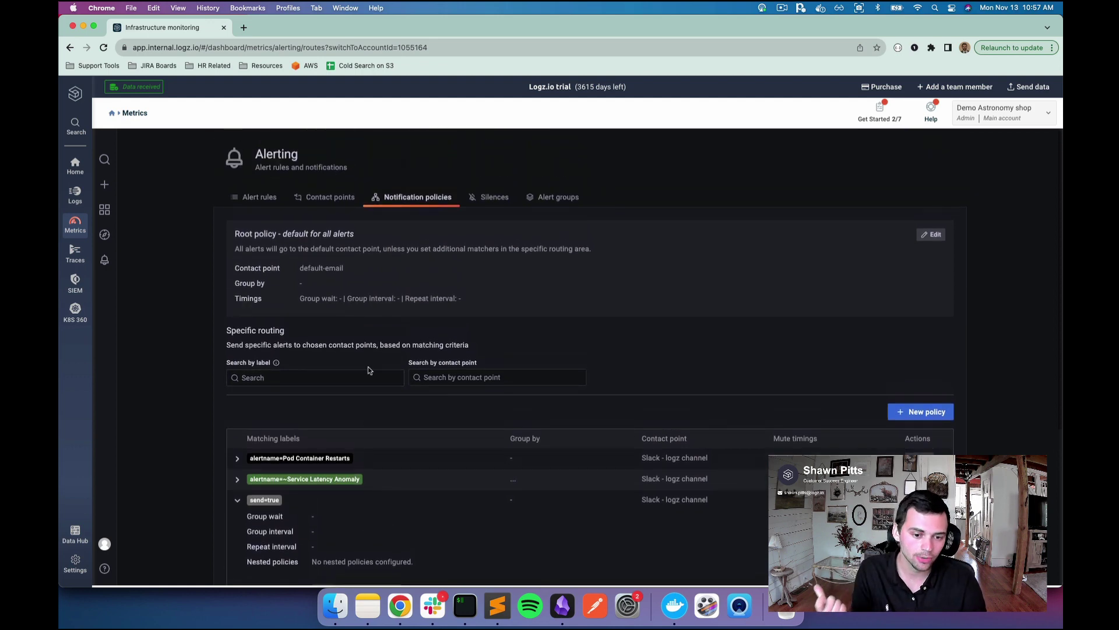
pyautogui.tripleClick(664, 499)
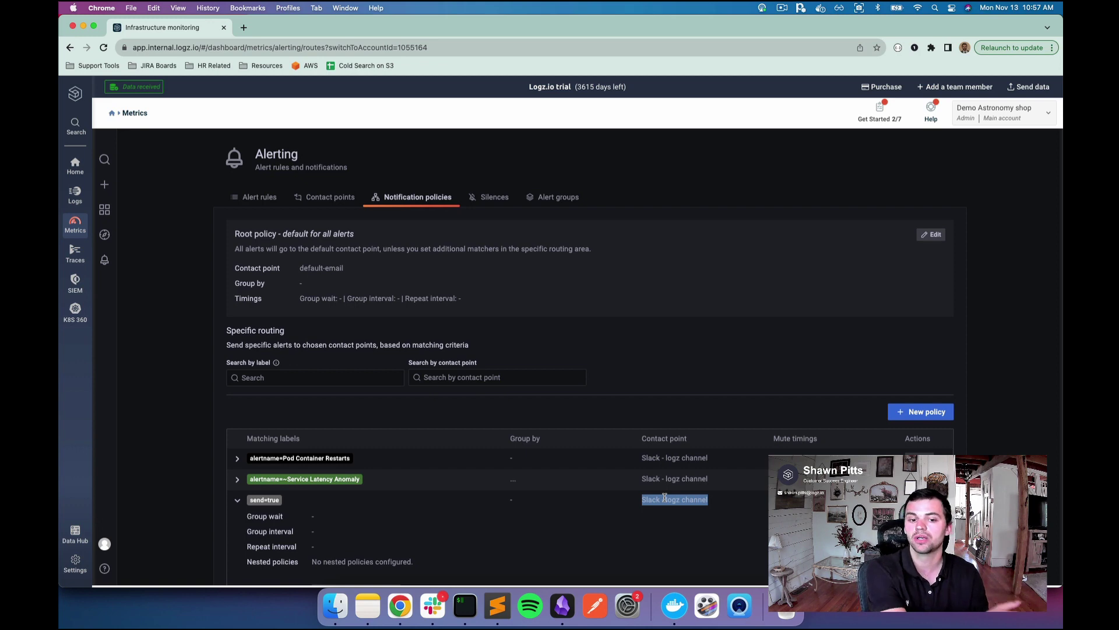
pyautogui.click(333, 198)
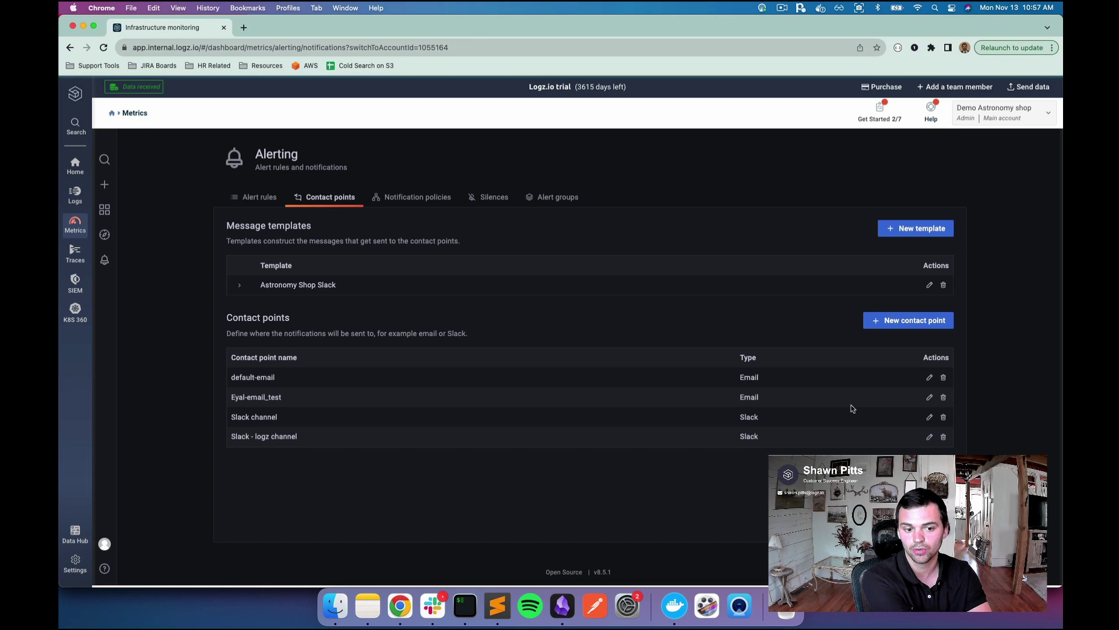
# Step: Point out the Slack channel contact point and briefly preview the Astronomy Shop Slack template
pyautogui.tripleClick(652, 418)
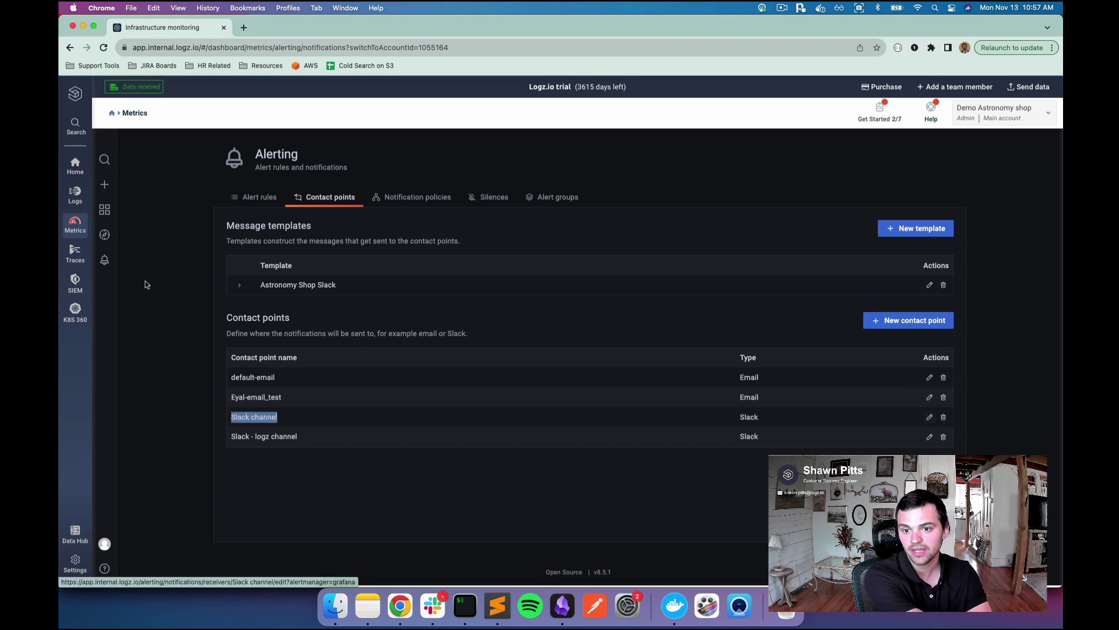
pyautogui.click(241, 290)
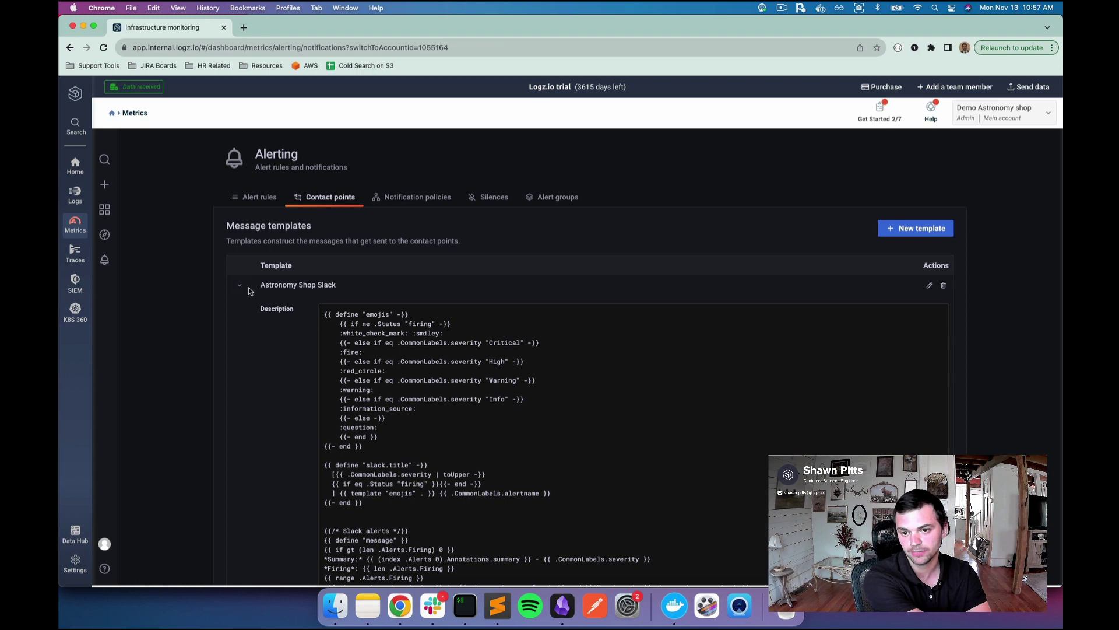
pyautogui.click(242, 291)
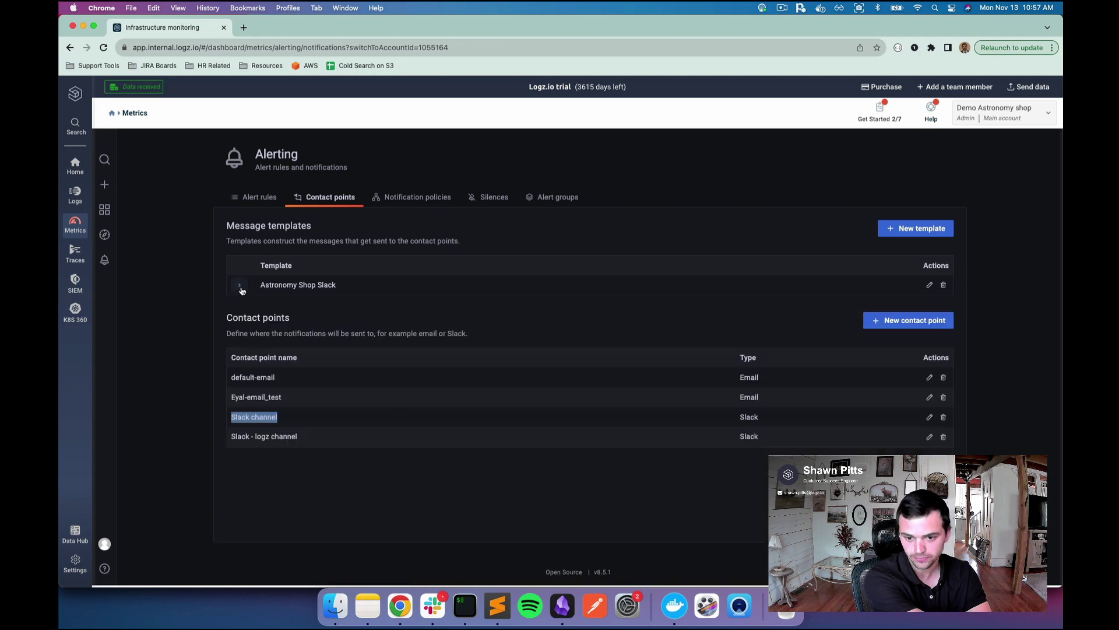
# Step: Inspect the Slack channel contact point's templated Title and Text Body under Optional Slack settings
pyautogui.click(928, 418)
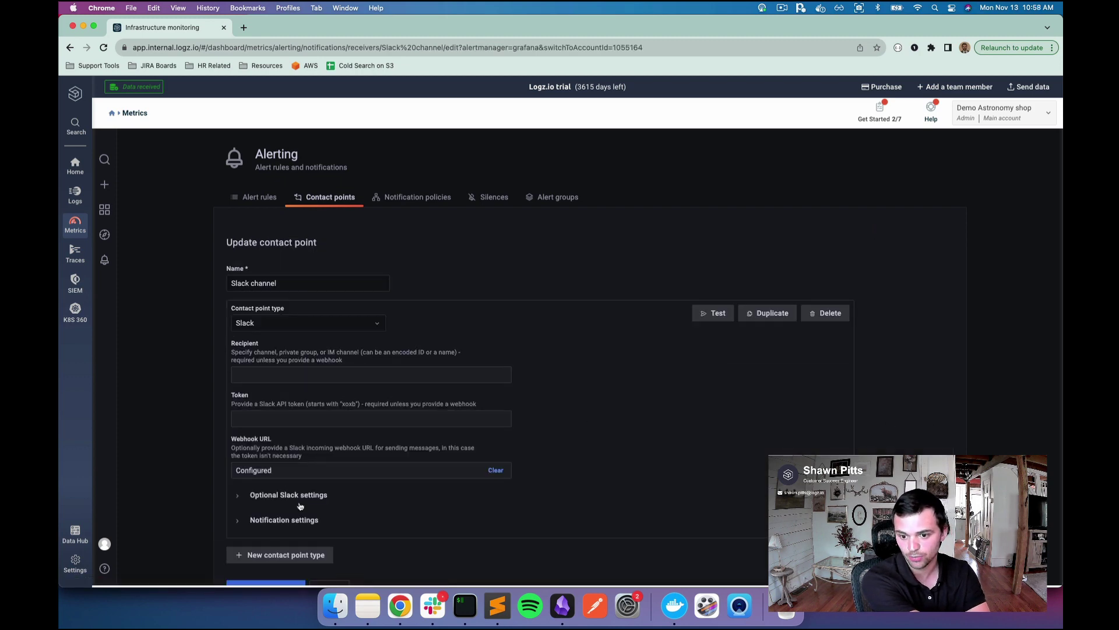
pyautogui.scroll(-2, 297, 501)
pyautogui.click(308, 435)
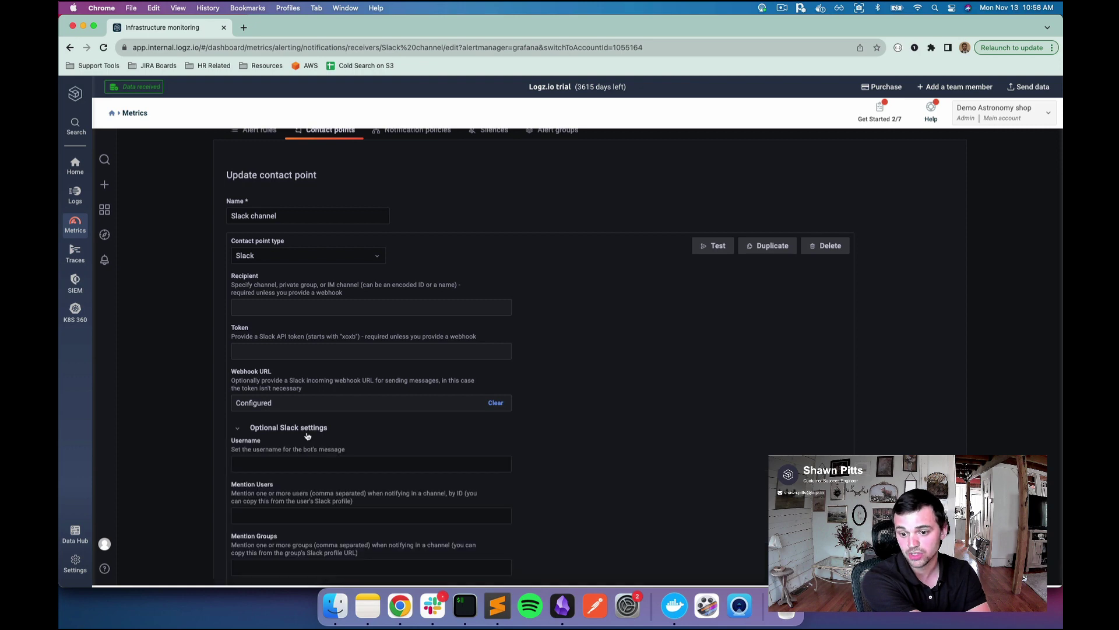
pyautogui.scroll(-5, 314, 437)
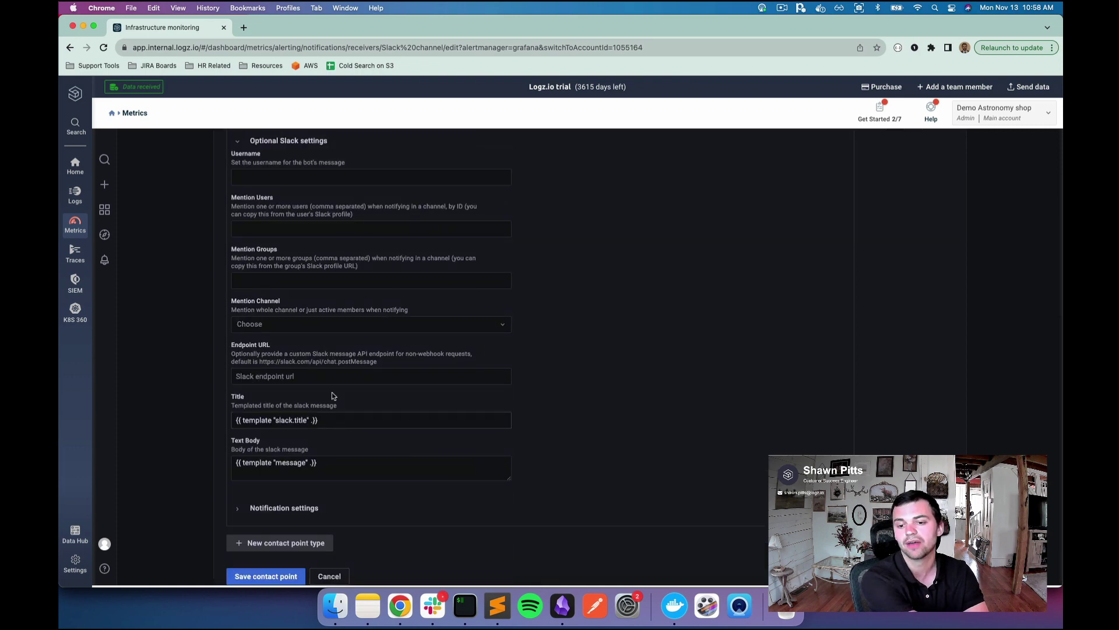
pyautogui.click(325, 417)
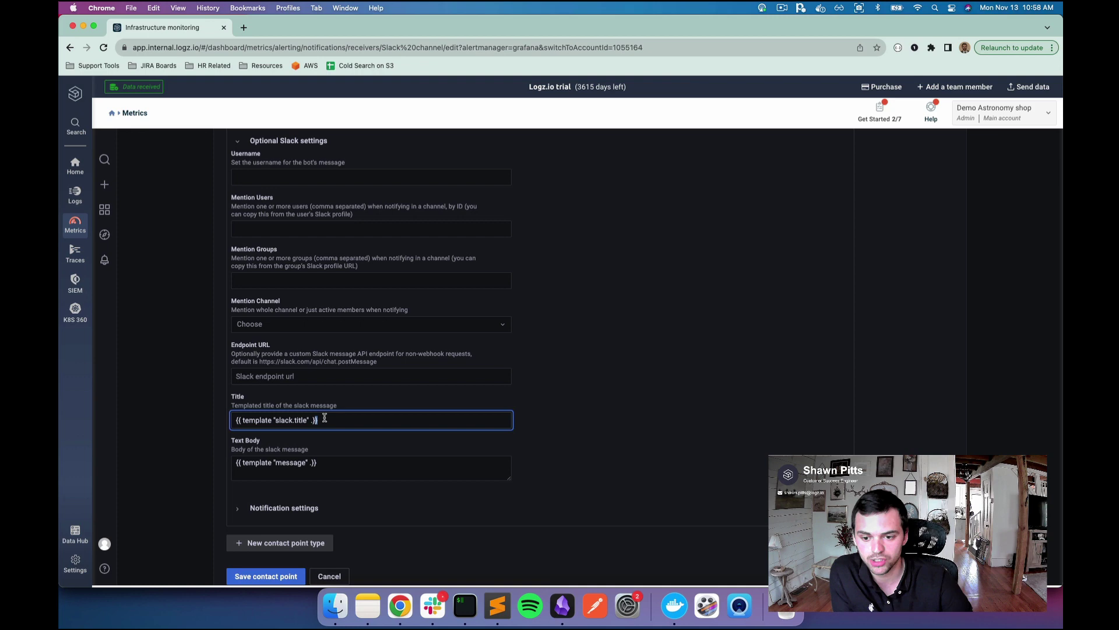
pyautogui.press('super+a')
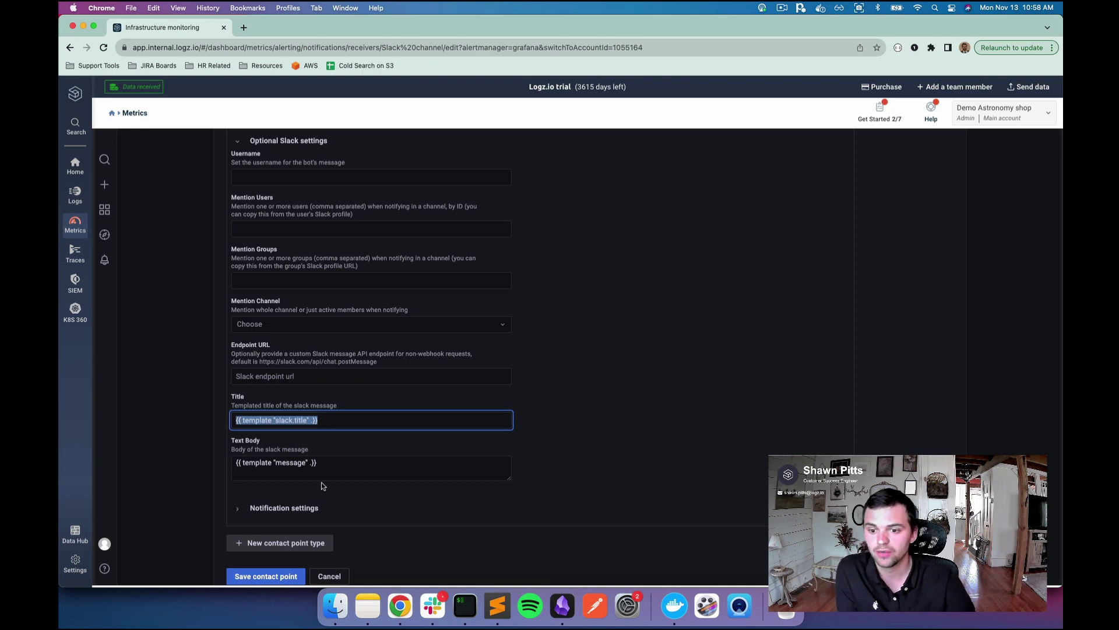
pyautogui.click(325, 462)
pyautogui.press('super+a')
pyautogui.click(332, 463)
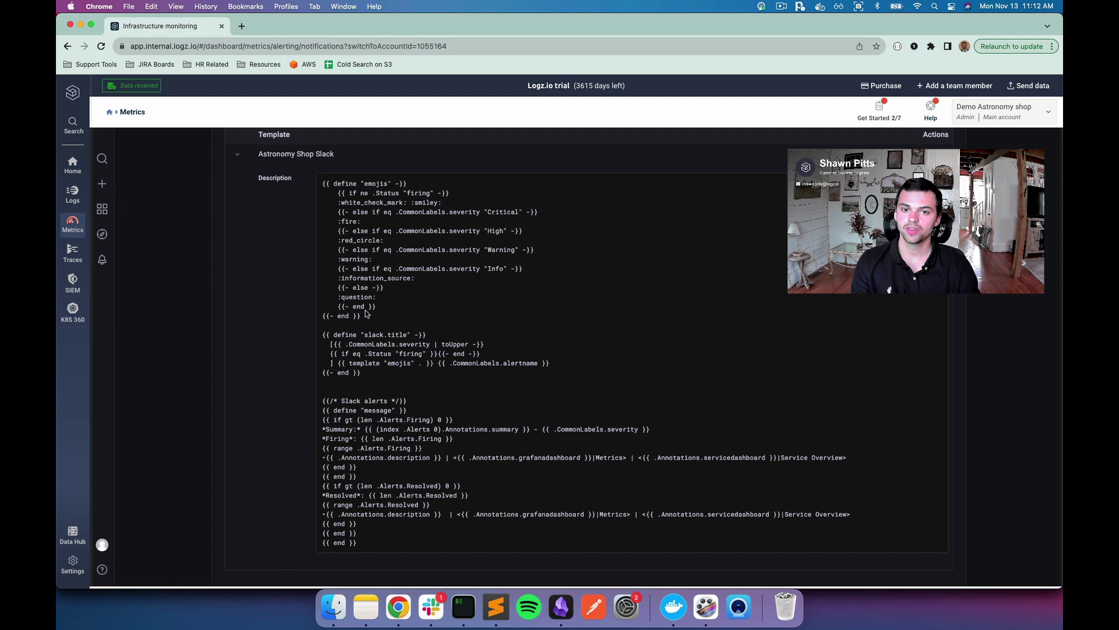
pyautogui.scroll(4, 367, 314)
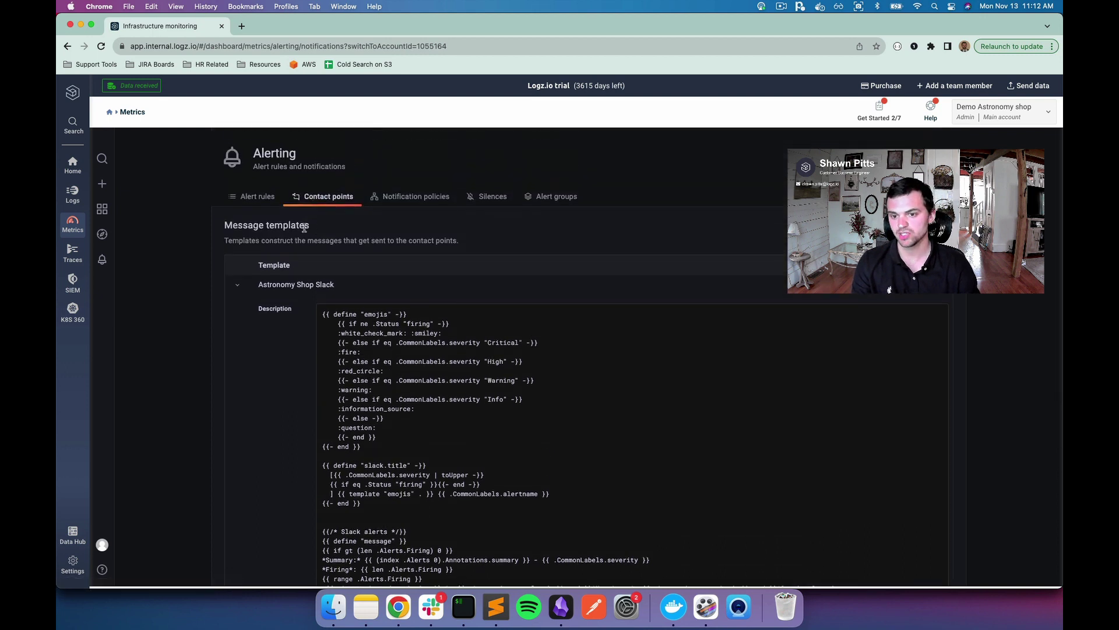
pyautogui.scroll(-3, 431, 364)
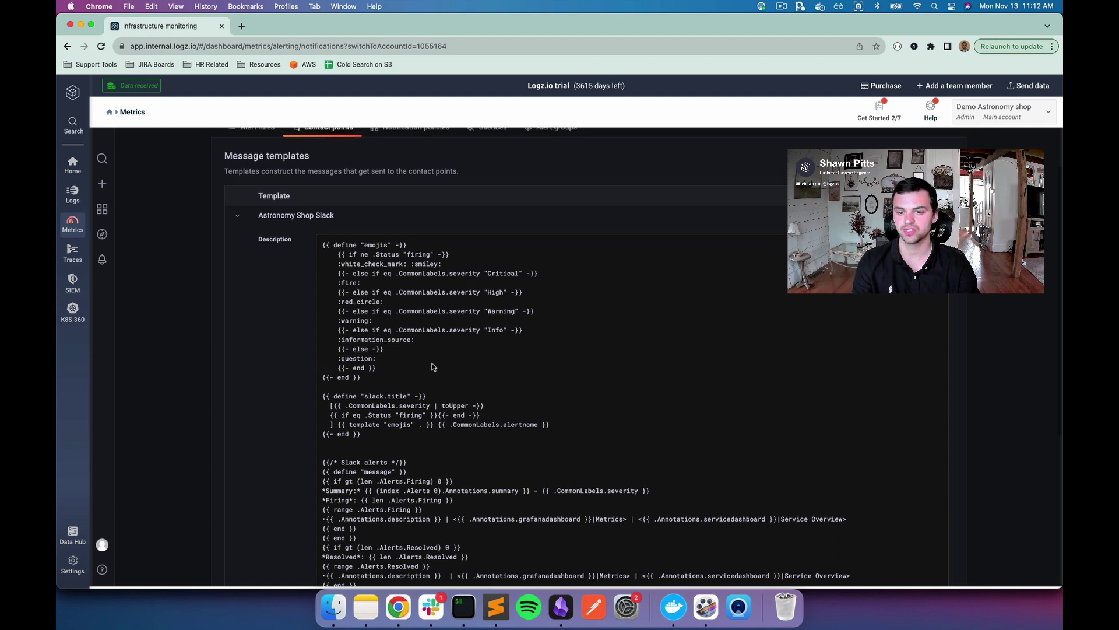
pyautogui.scroll(-1, 371, 450)
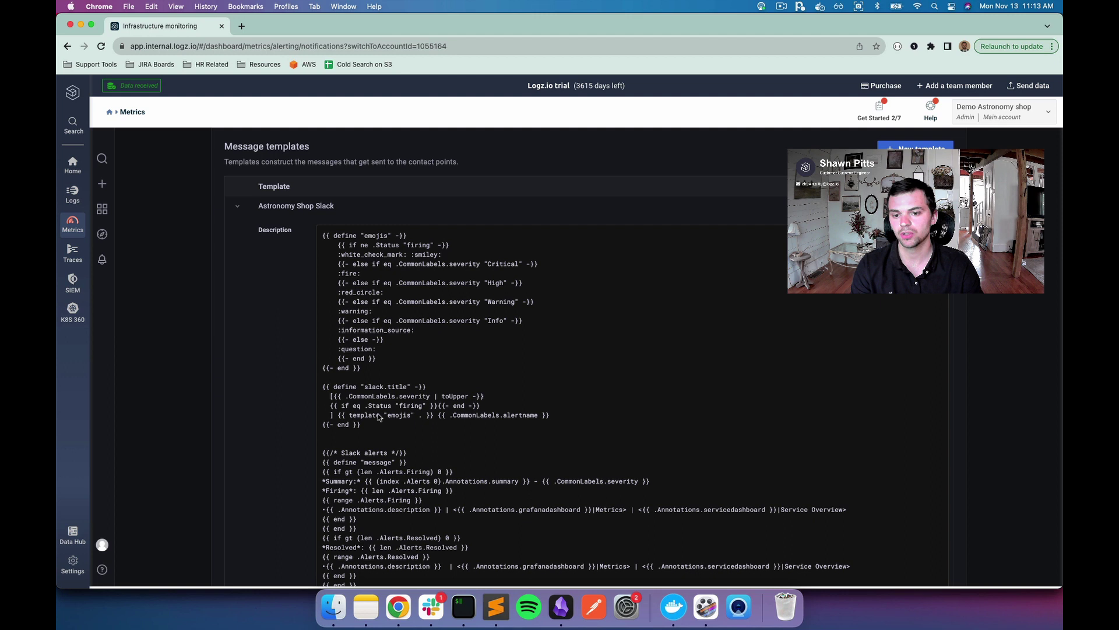
pyautogui.moveTo(364, 369); pyautogui.dragTo(315, 241)
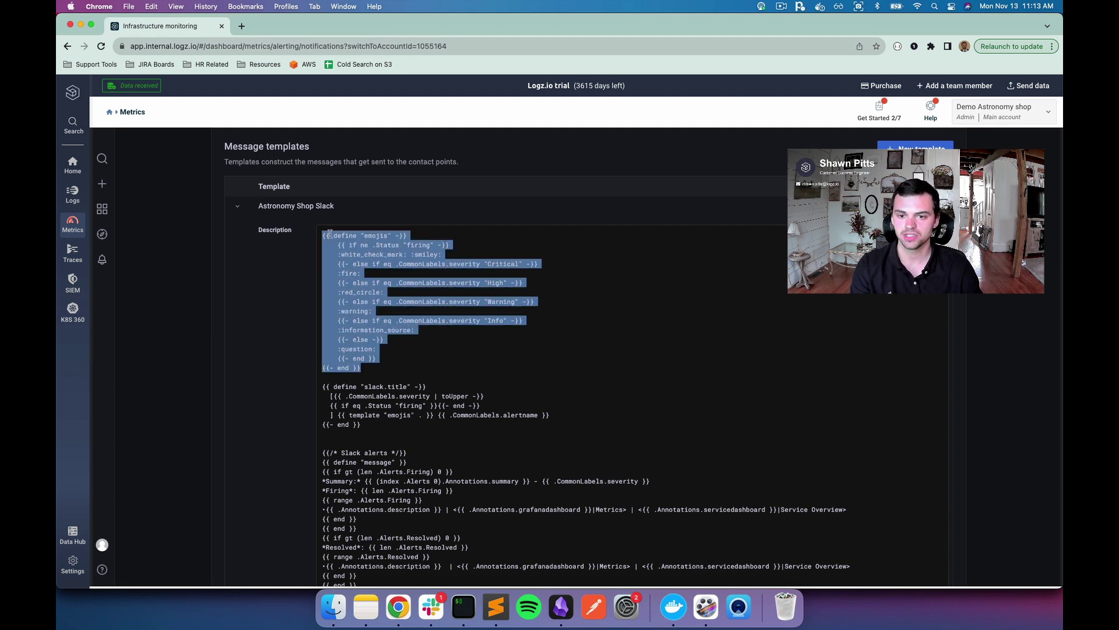
pyautogui.click(336, 247)
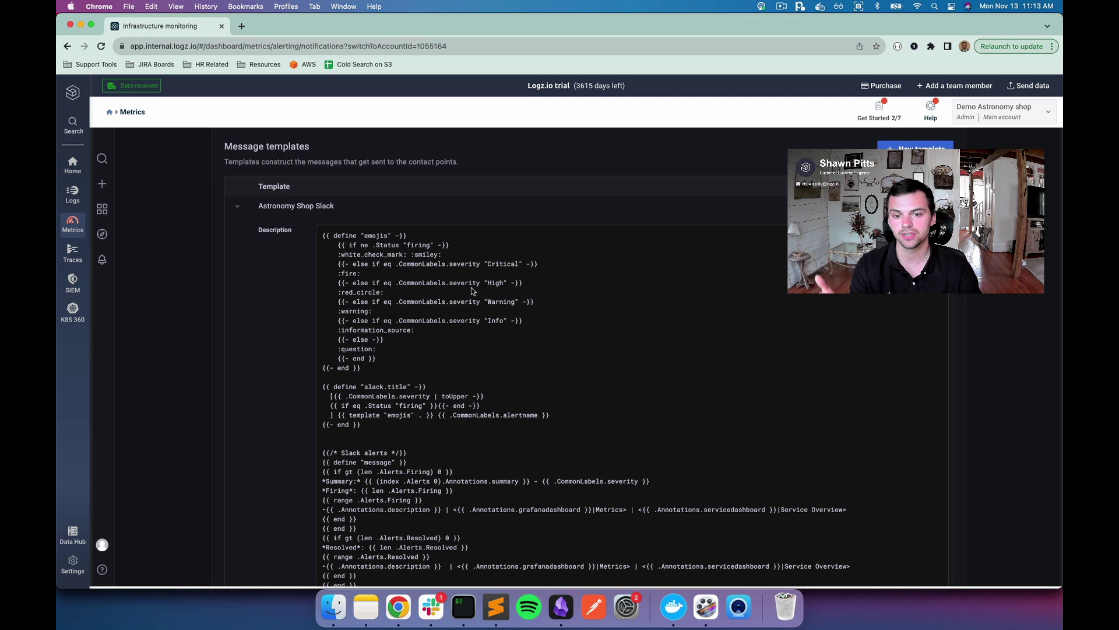
pyautogui.doubleClick(499, 264)
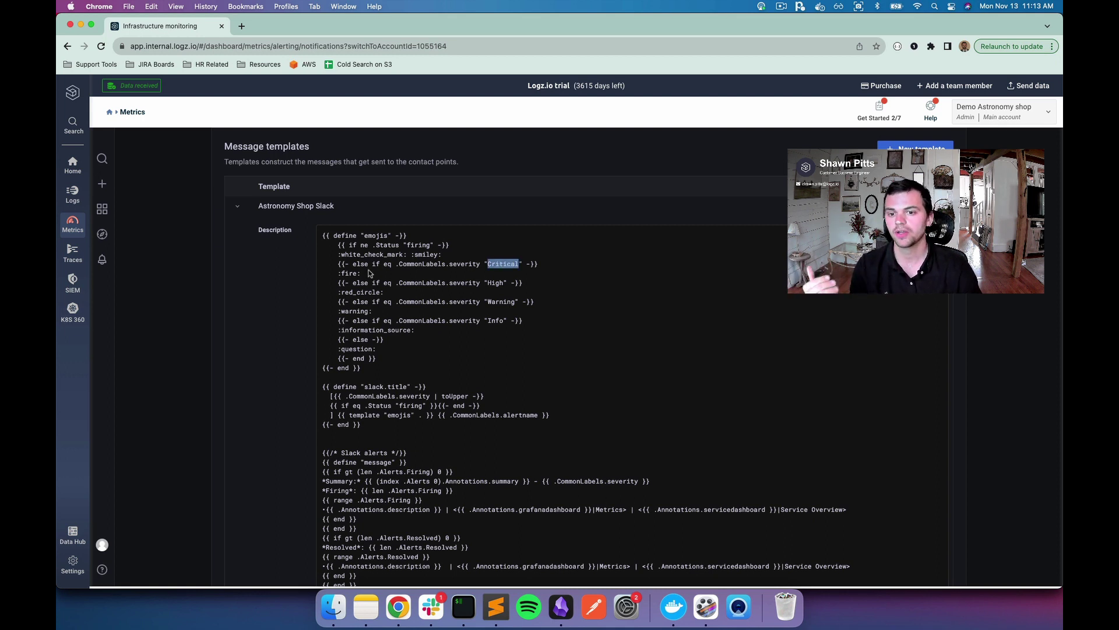
pyautogui.moveTo(362, 272); pyautogui.dragTo(328, 273)
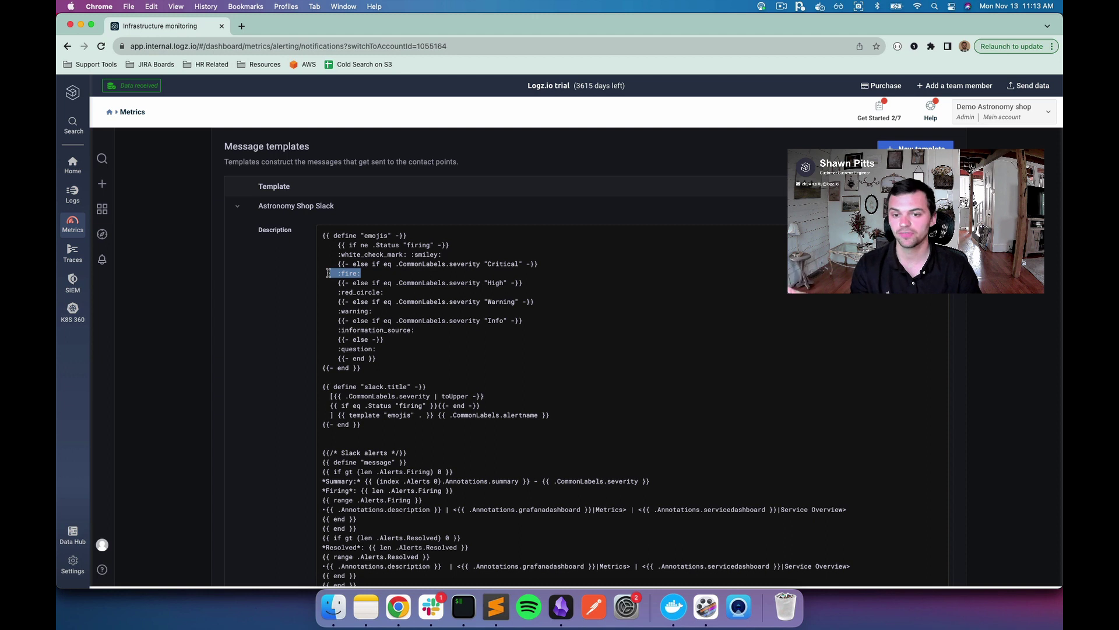
pyautogui.click(459, 320)
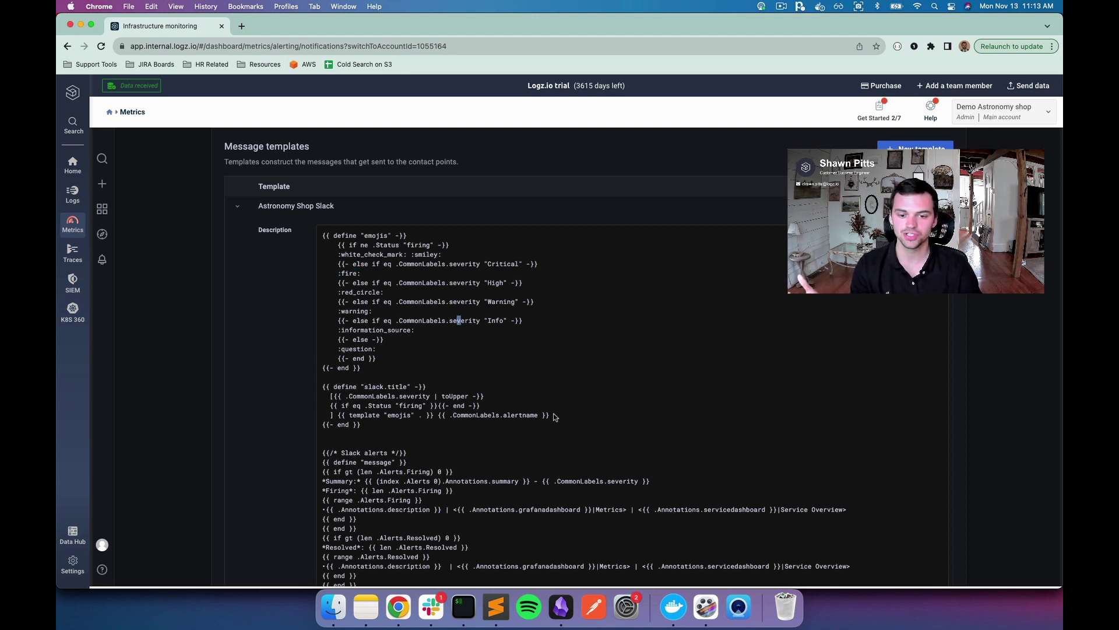
pyautogui.moveTo(554, 416); pyautogui.dragTo(434, 416)
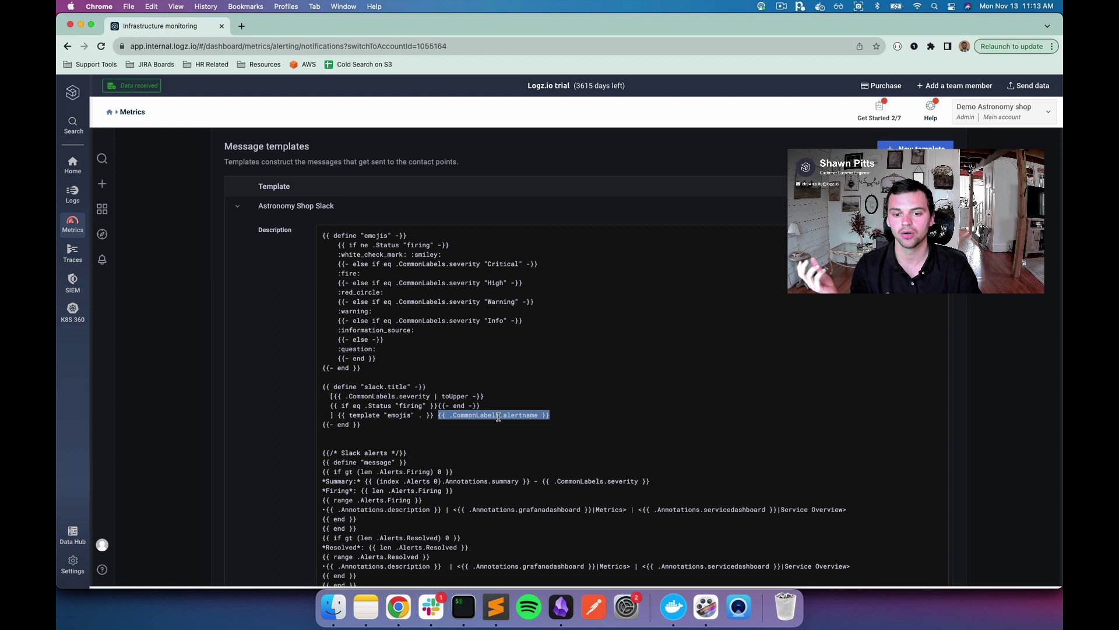
pyautogui.doubleClick(532, 415)
pyautogui.doubleClick(478, 415)
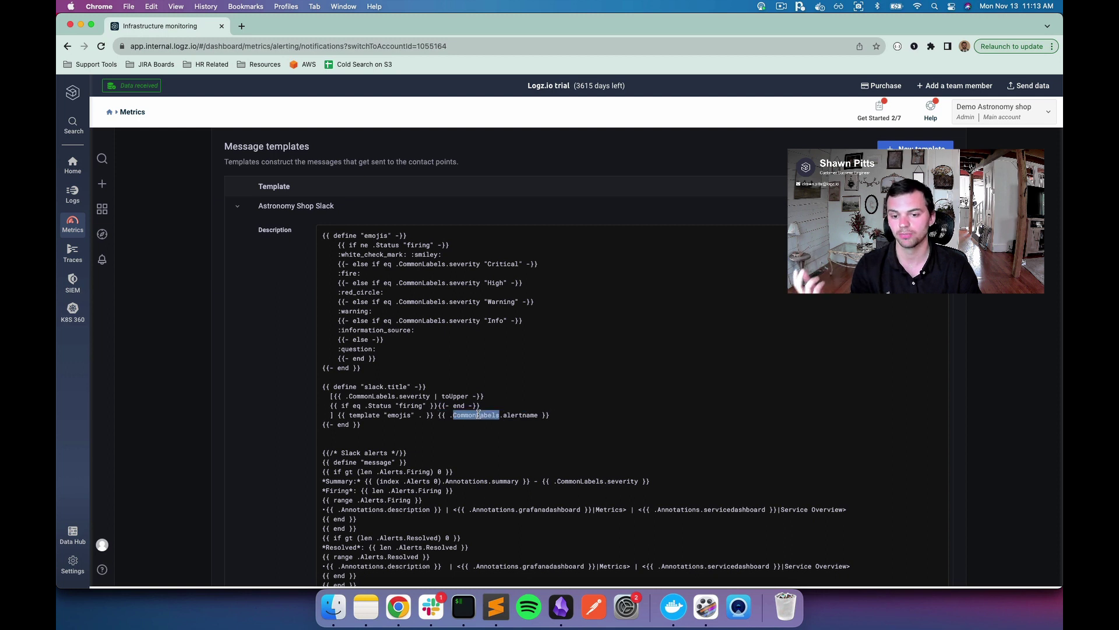
pyautogui.scroll(-3, 469, 421)
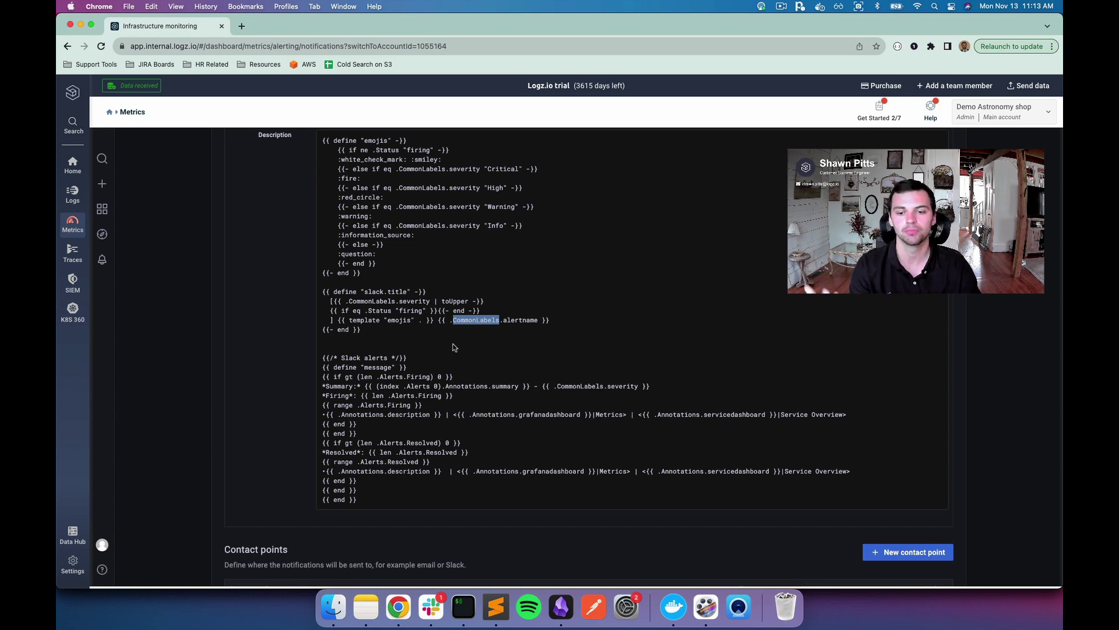
pyautogui.moveTo(401, 500); pyautogui.dragTo(327, 367)
pyautogui.tripleClick(328, 367)
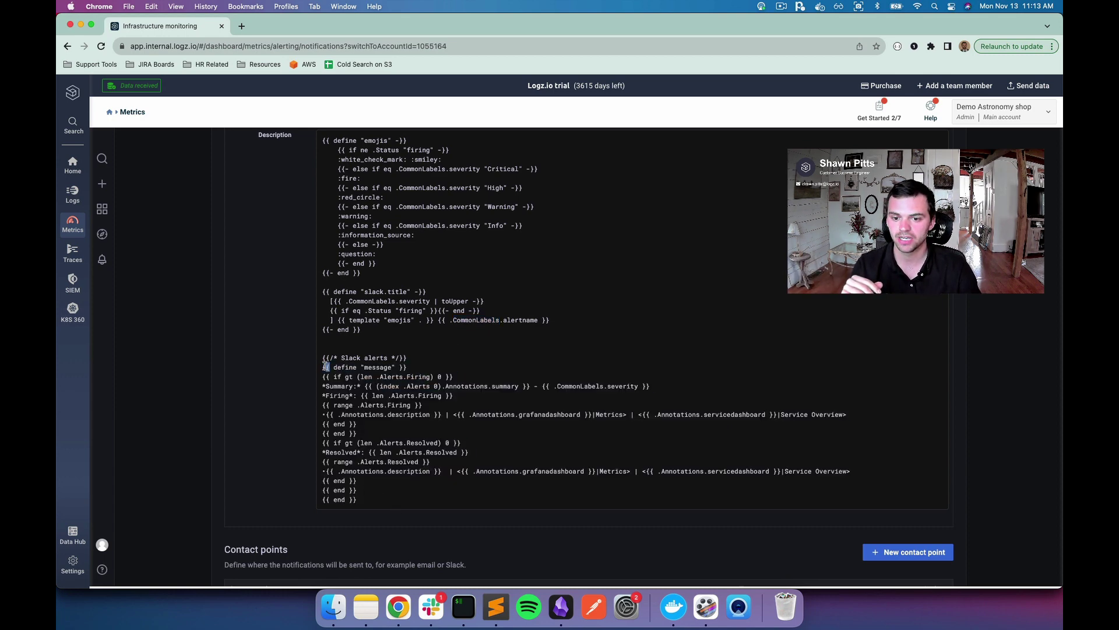
pyautogui.click(429, 369)
pyautogui.tripleClick(417, 370)
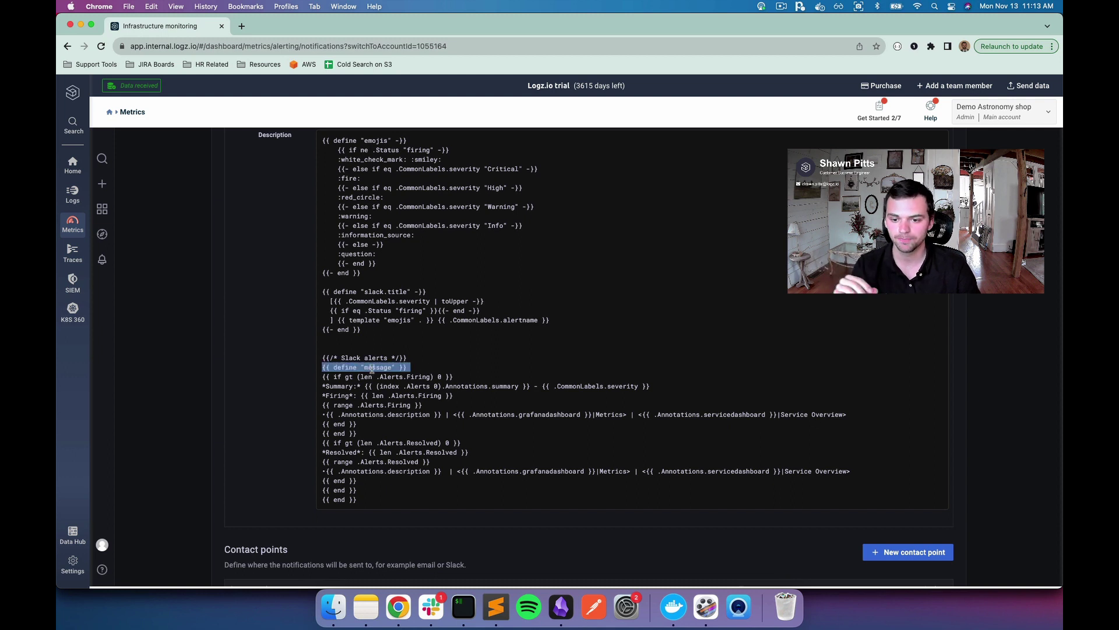
pyautogui.click(325, 368)
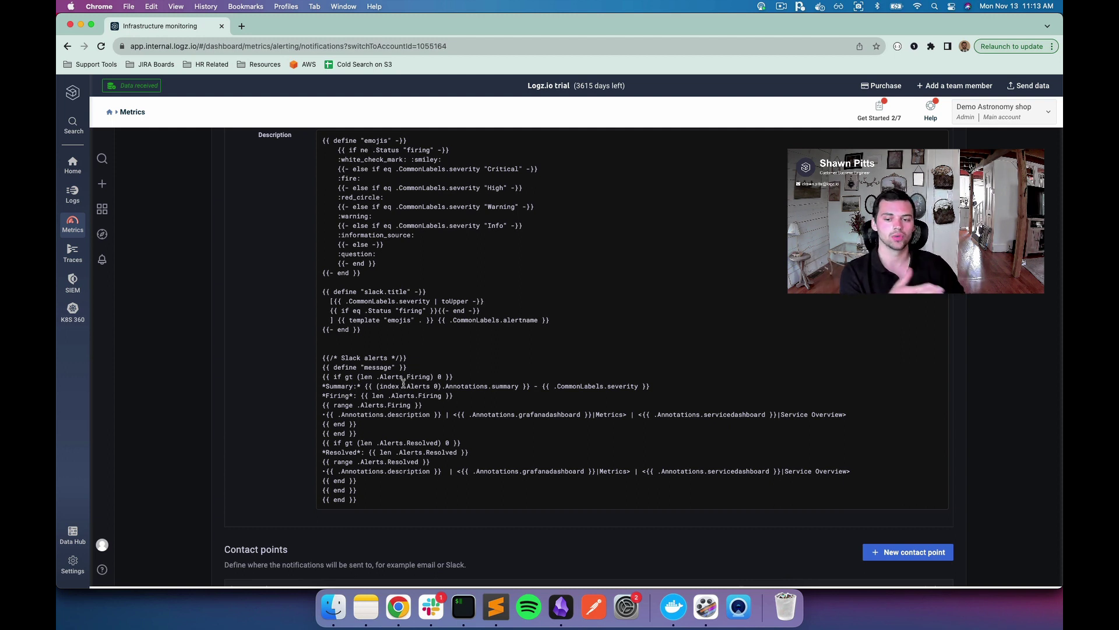
pyautogui.doubleClick(348, 376)
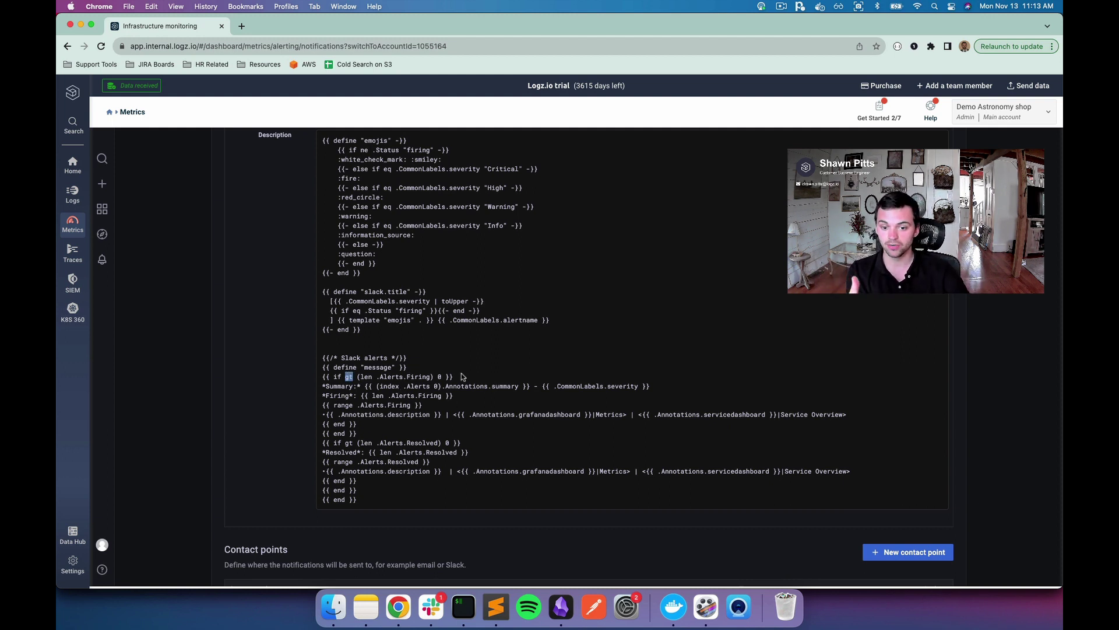
pyautogui.tripleClick(433, 385)
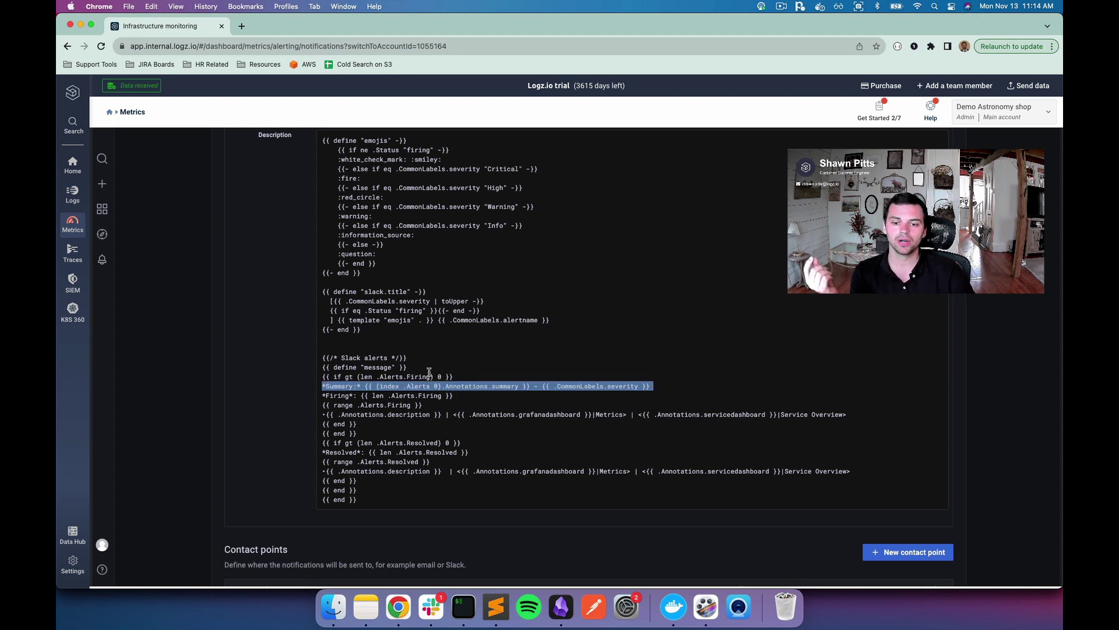
pyautogui.scroll(5, 429, 372)
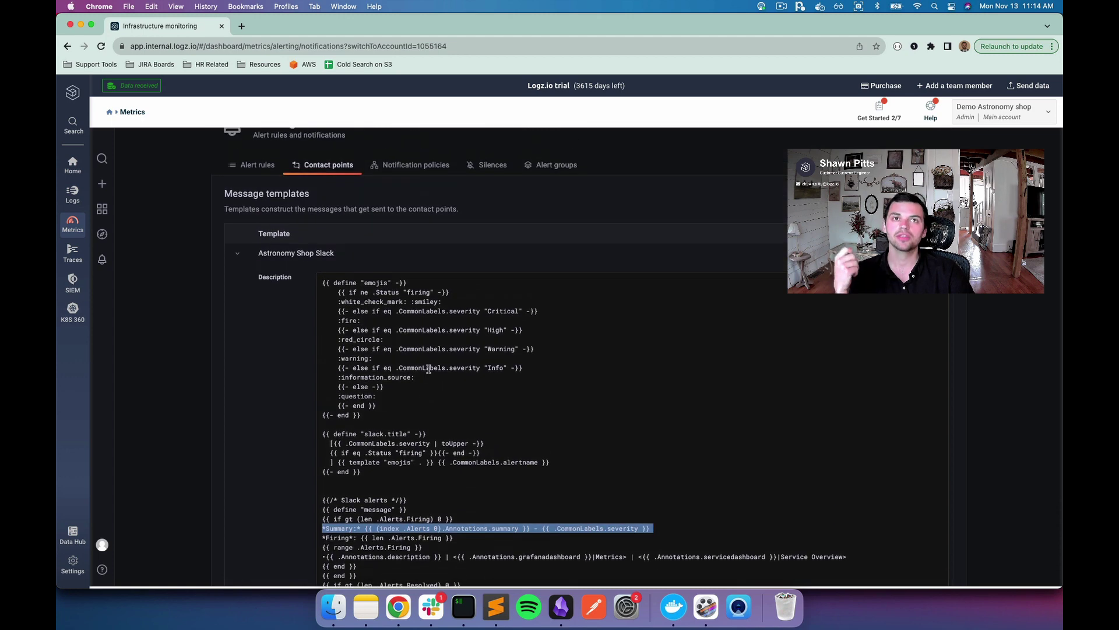
pyautogui.scroll(-4, 429, 368)
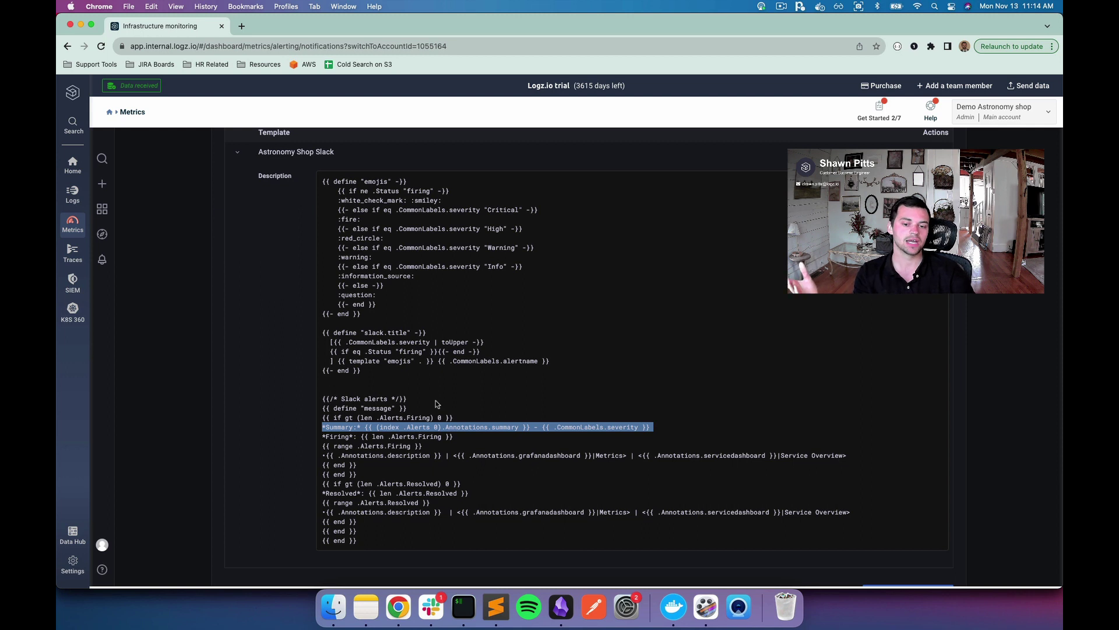
pyautogui.scroll(-3, 436, 403)
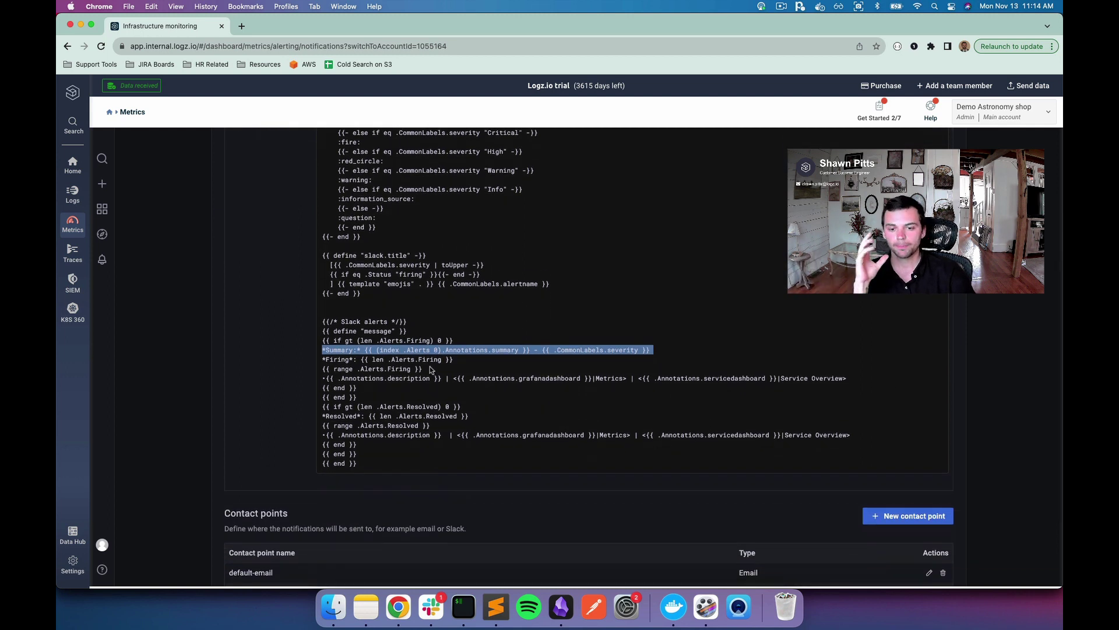
pyautogui.click(430, 350)
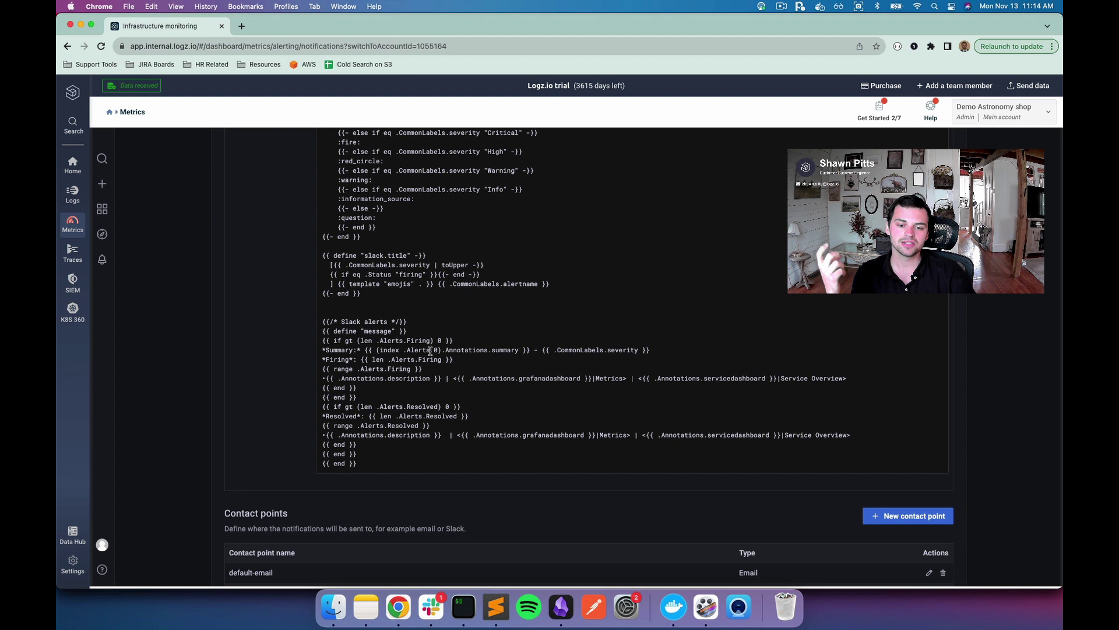
pyautogui.doubleClick(494, 350)
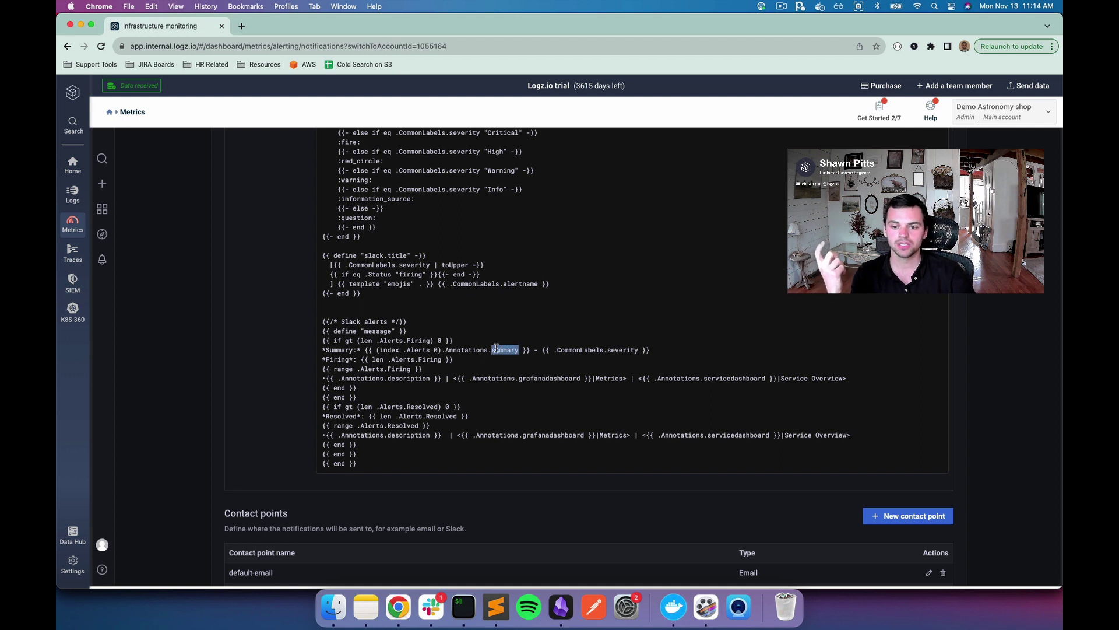
pyautogui.click(442, 354)
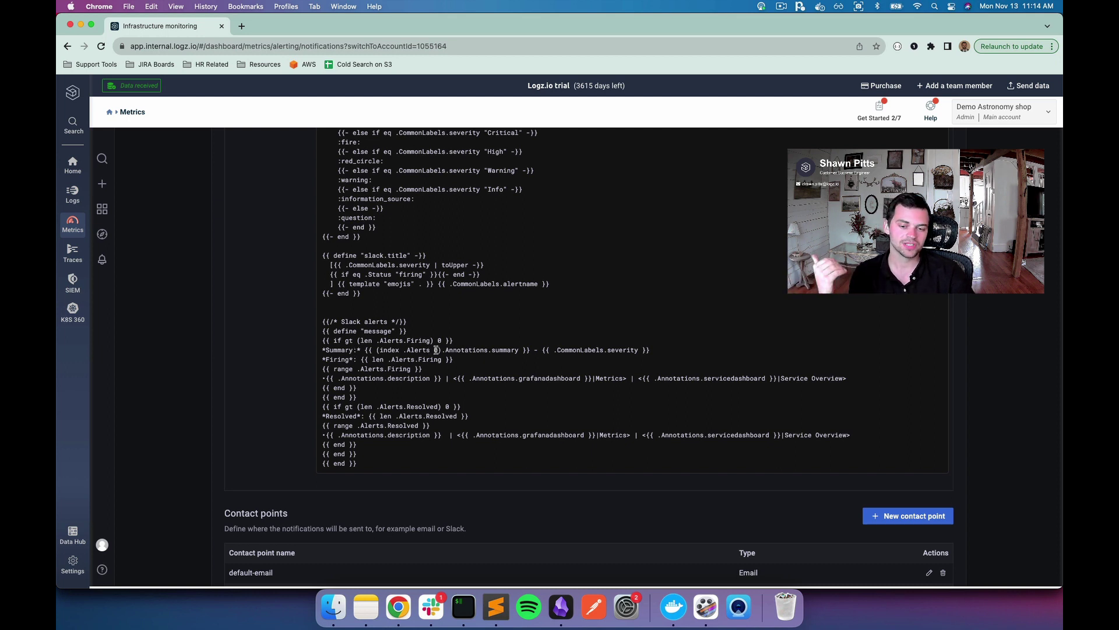
pyautogui.tripleClick(436, 350)
pyautogui.click(436, 350)
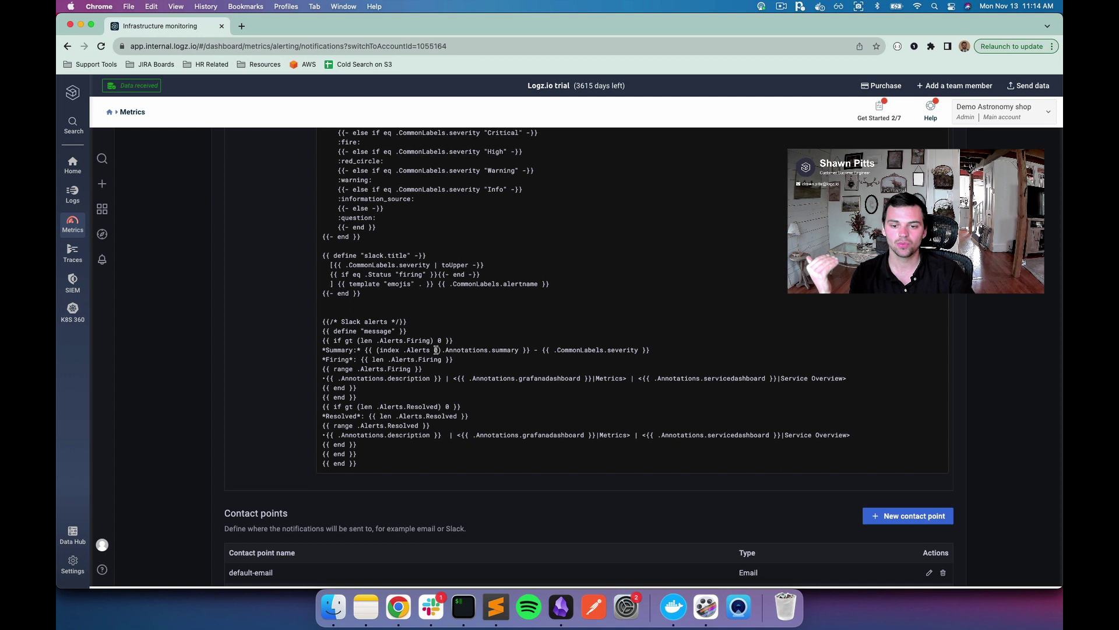
pyautogui.tripleClick(436, 350)
pyautogui.moveTo(457, 359); pyautogui.dragTo(320, 361)
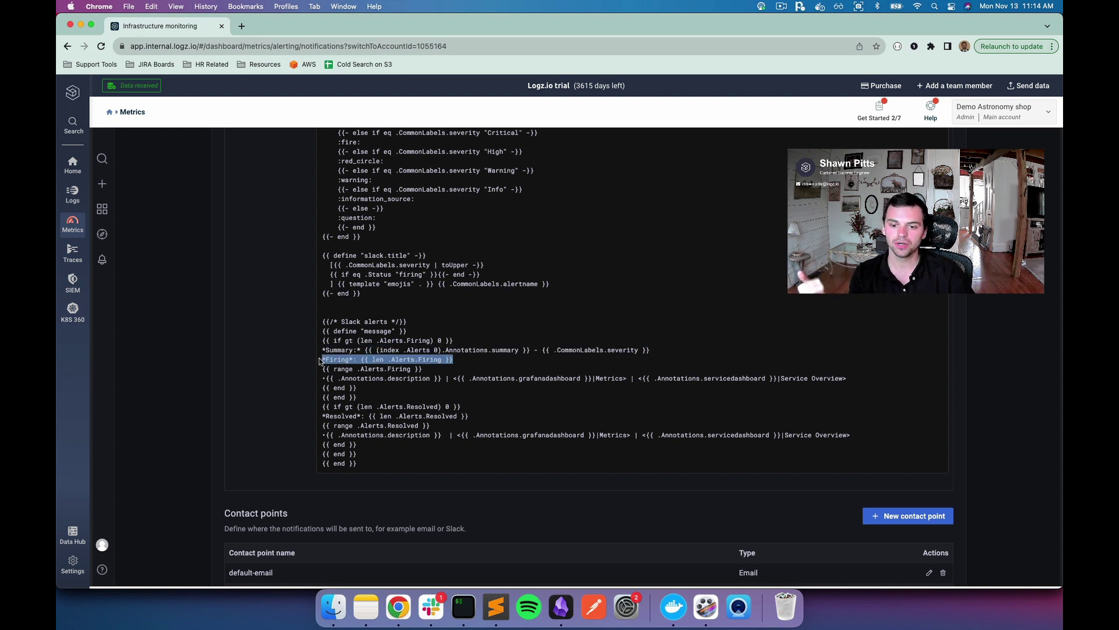
pyautogui.click(339, 365)
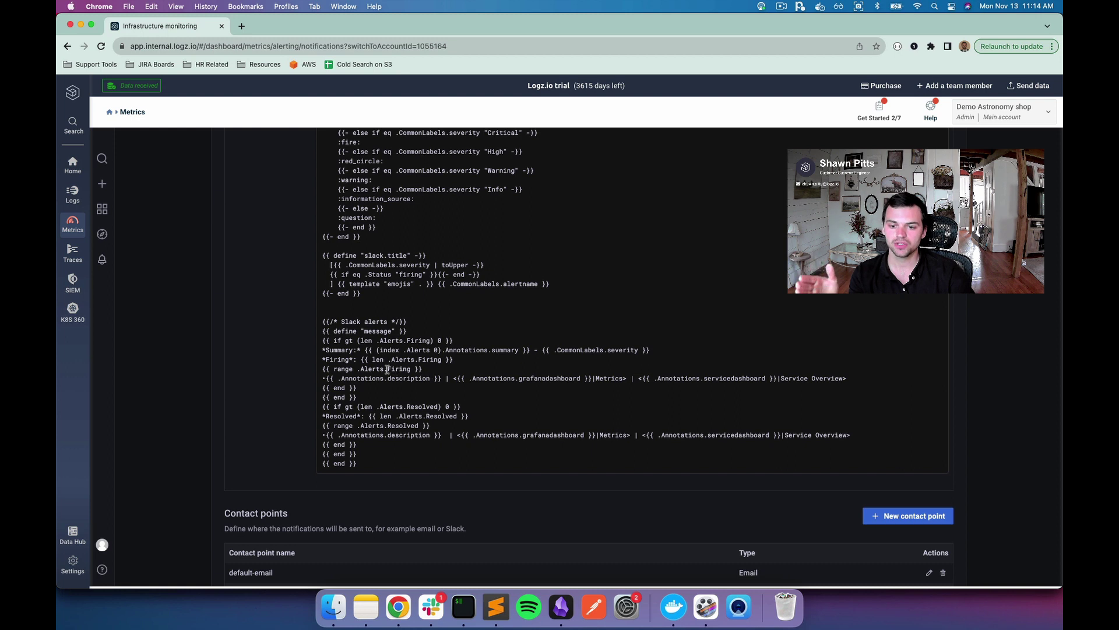
pyautogui.moveTo(425, 369); pyautogui.dragTo(321, 369)
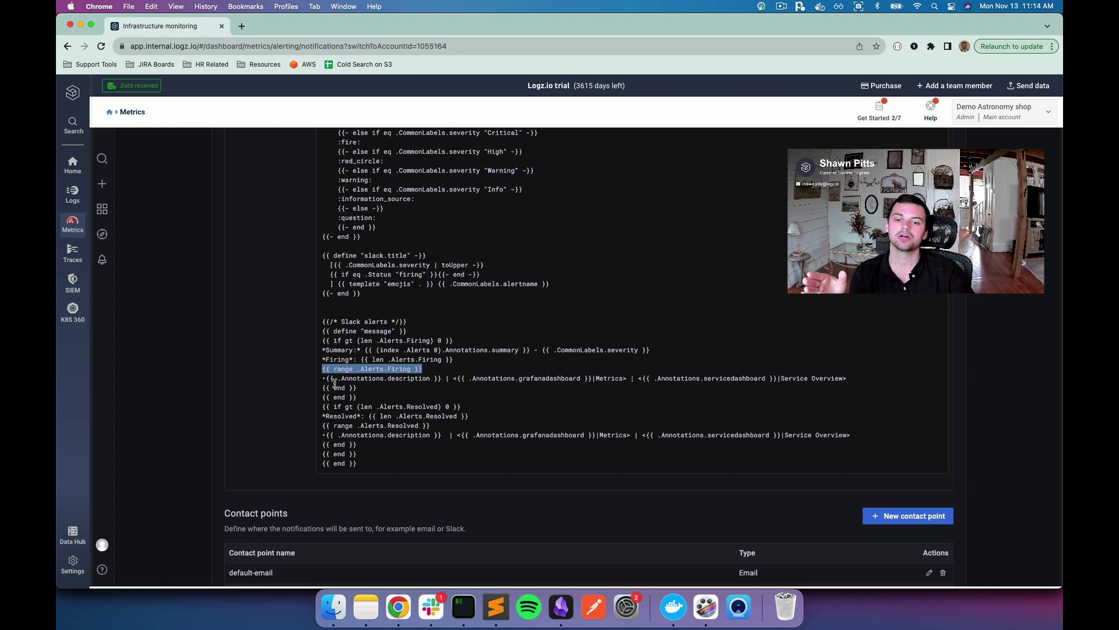
pyautogui.click(335, 380)
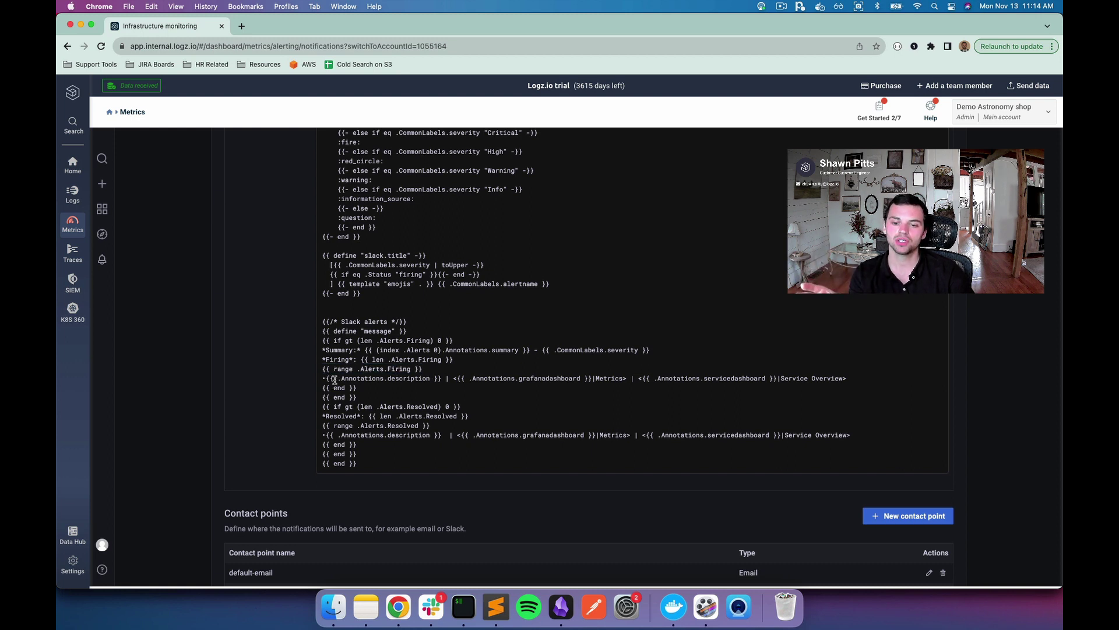
pyautogui.doubleClick(369, 379)
pyautogui.doubleClick(416, 379)
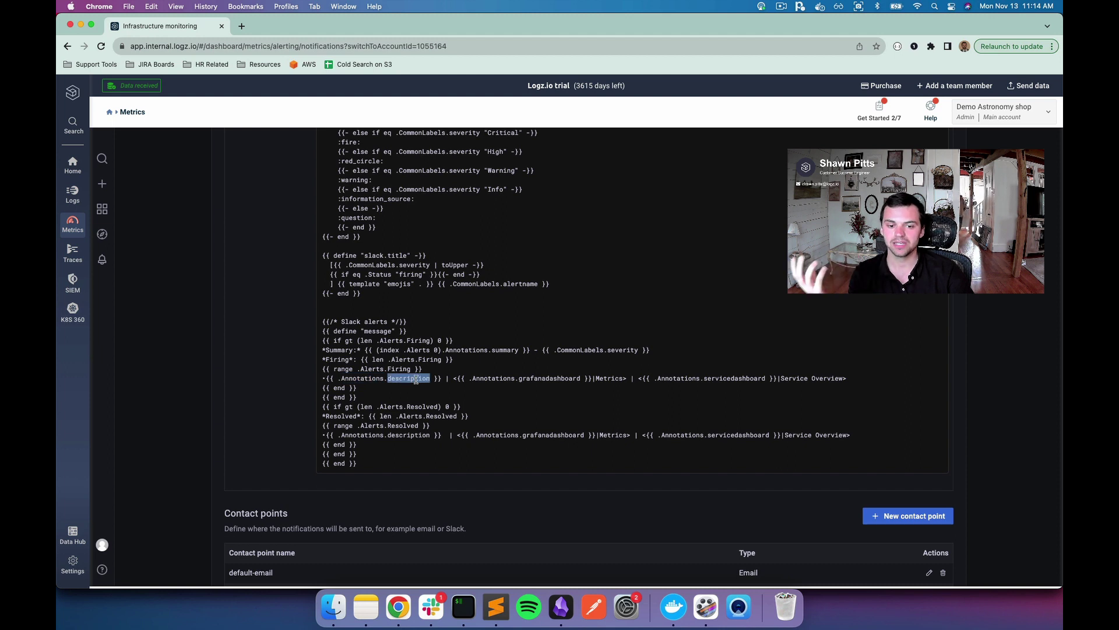
pyautogui.doubleClick(553, 378)
pyautogui.click(553, 376)
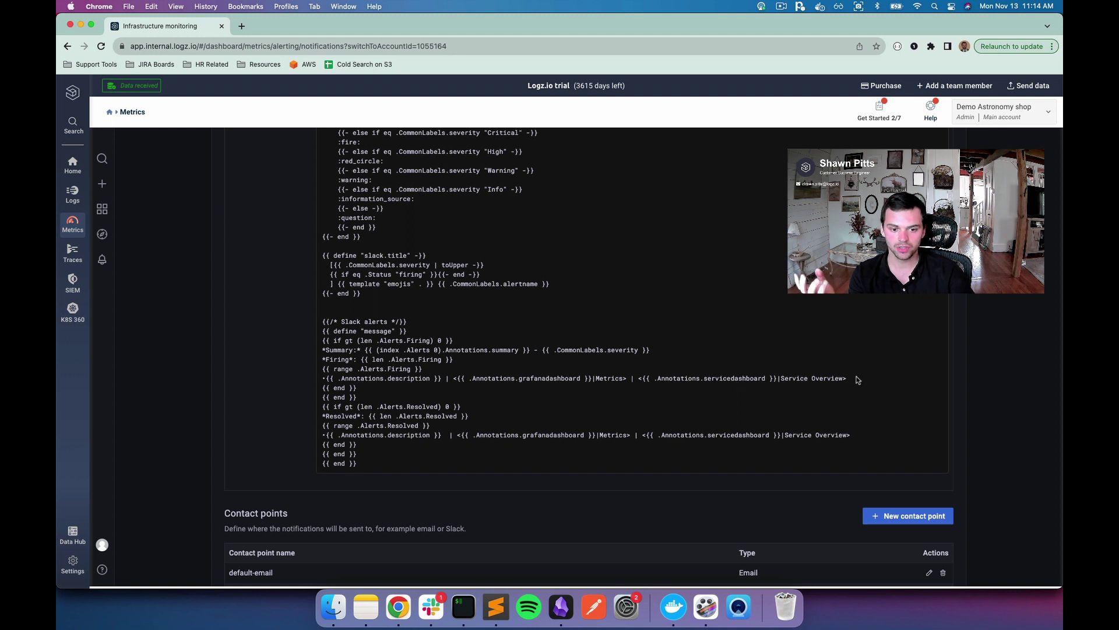
pyautogui.moveTo(857, 380); pyautogui.dragTo(635, 381)
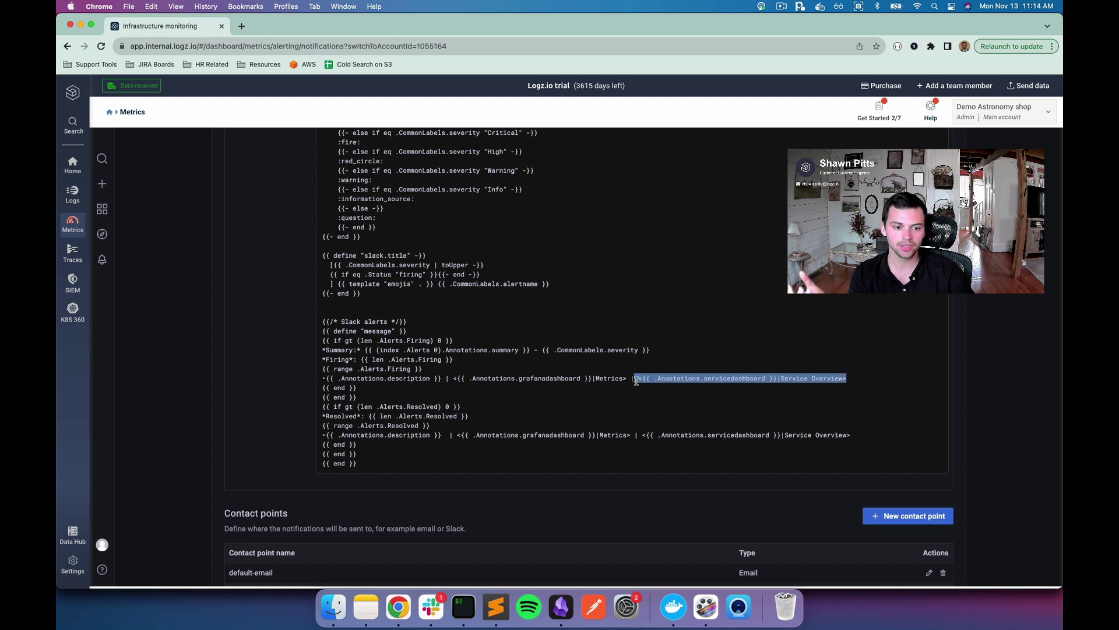
pyautogui.click(636, 381)
pyautogui.doubleClick(832, 380)
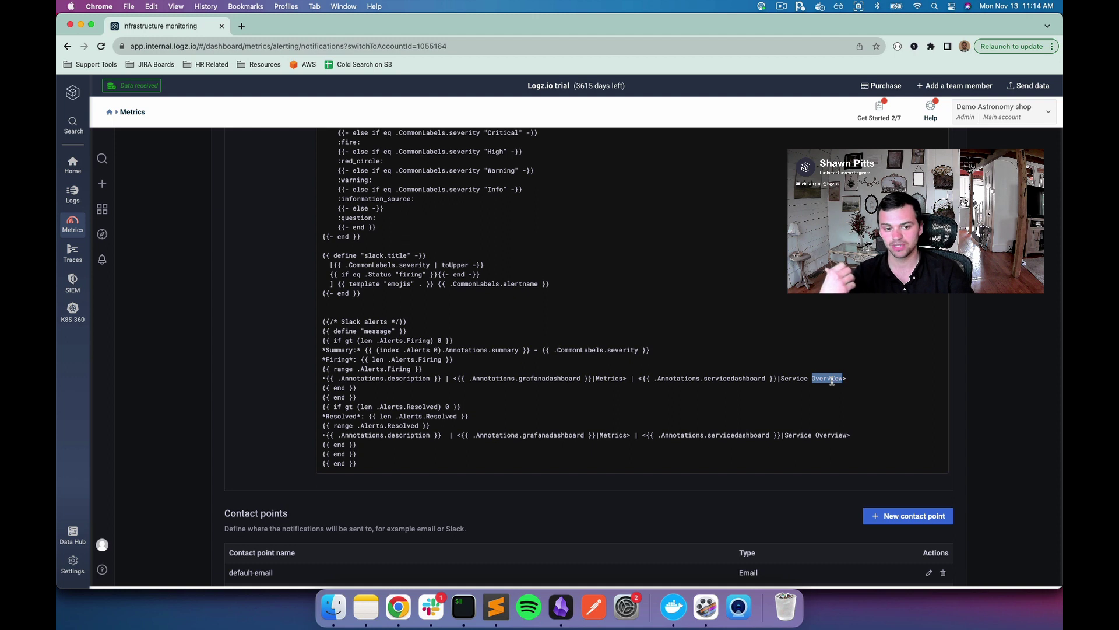
pyautogui.moveTo(766, 380); pyautogui.dragTo(655, 380)
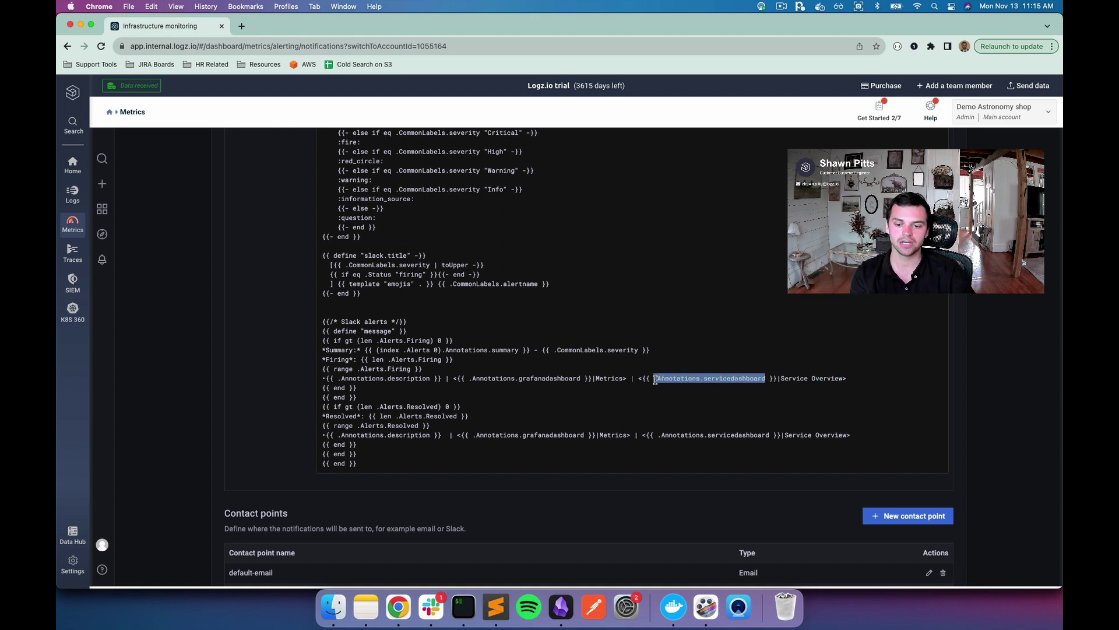
pyautogui.click(606, 413)
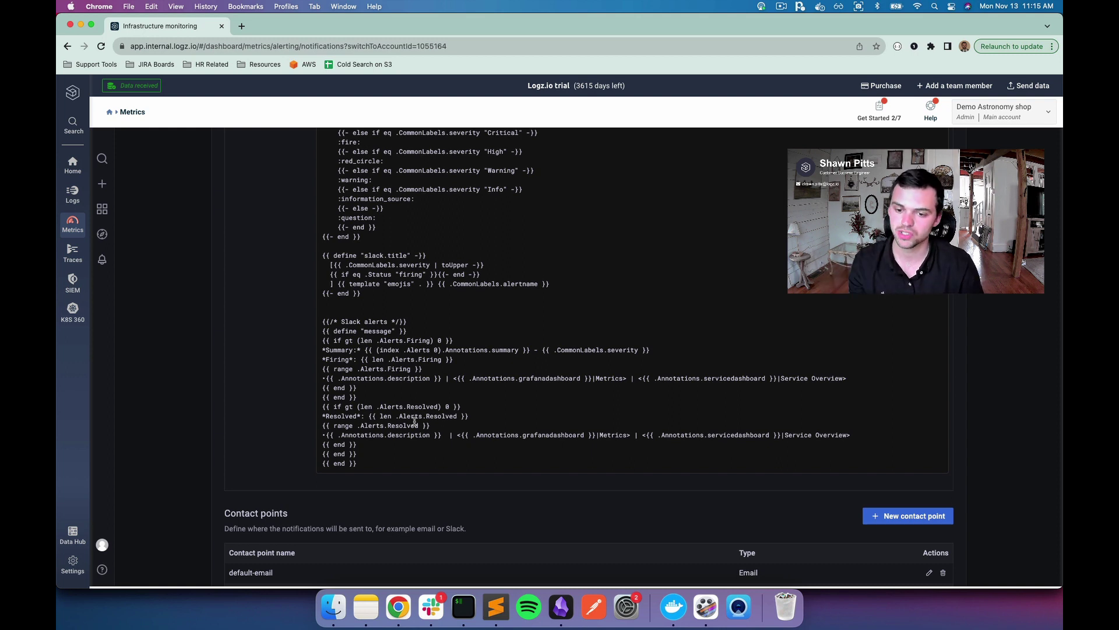
pyautogui.moveTo(361, 467); pyautogui.dragTo(321, 404)
pyautogui.click(325, 403)
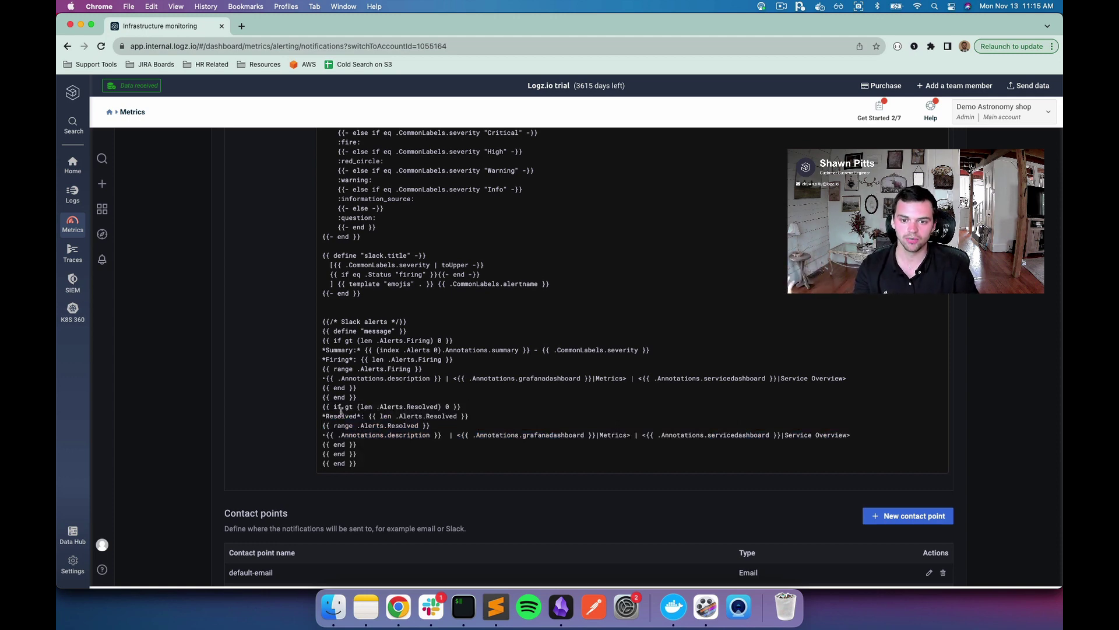
pyautogui.scroll(4, 341, 412)
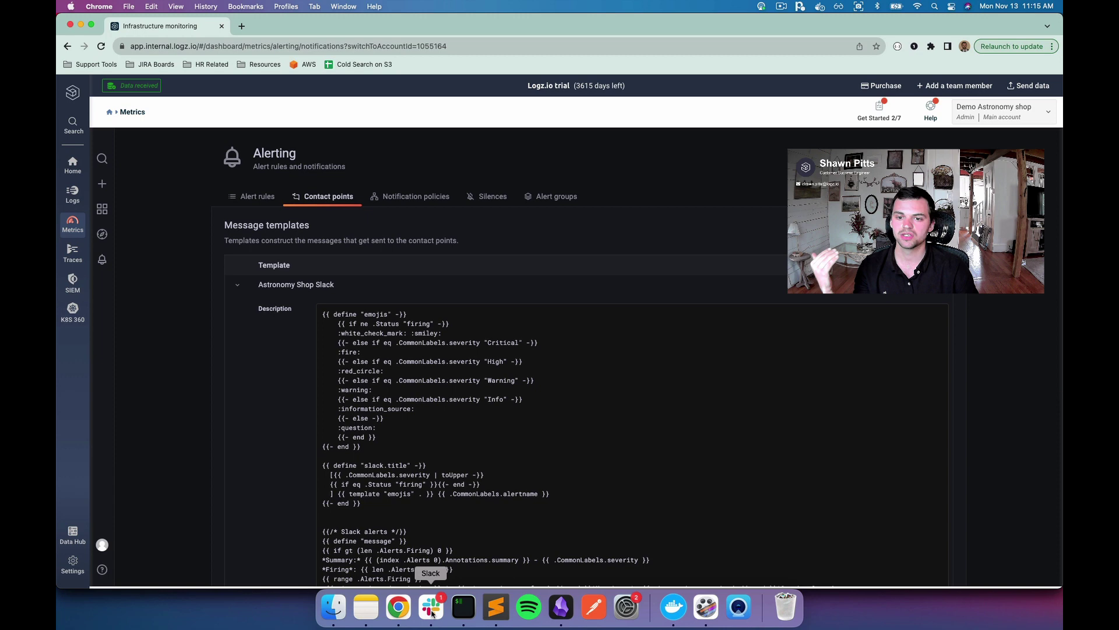
# Step: Expand the Services folder and firing Pod Memory over 80% rule to review its six pod instances
pyautogui.click(257, 197)
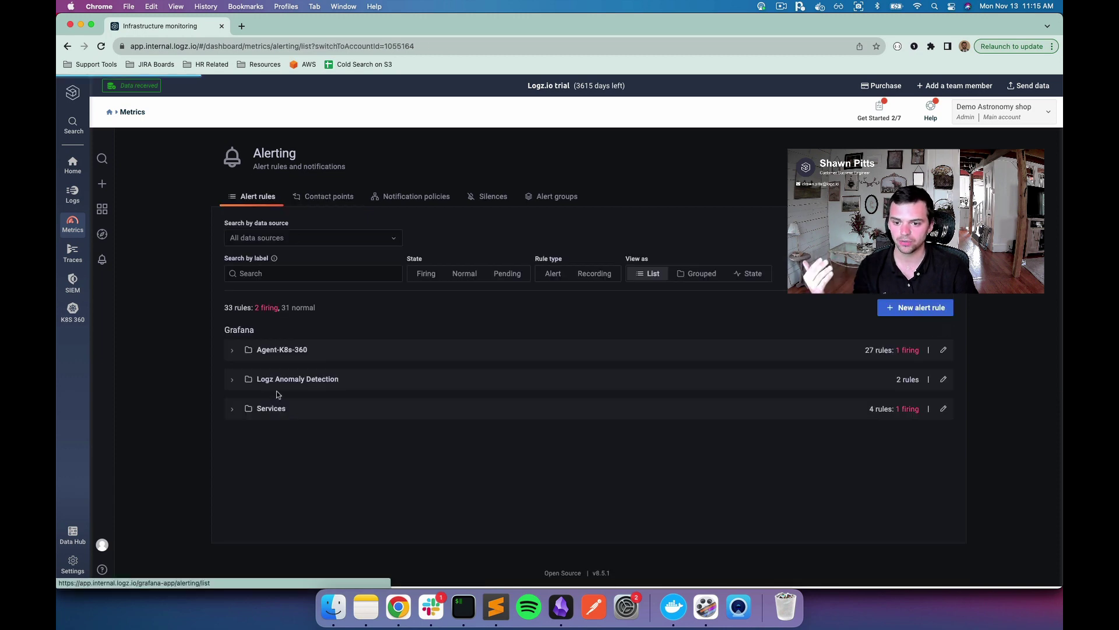
pyautogui.click(292, 409)
pyautogui.scroll(-1, 303, 415)
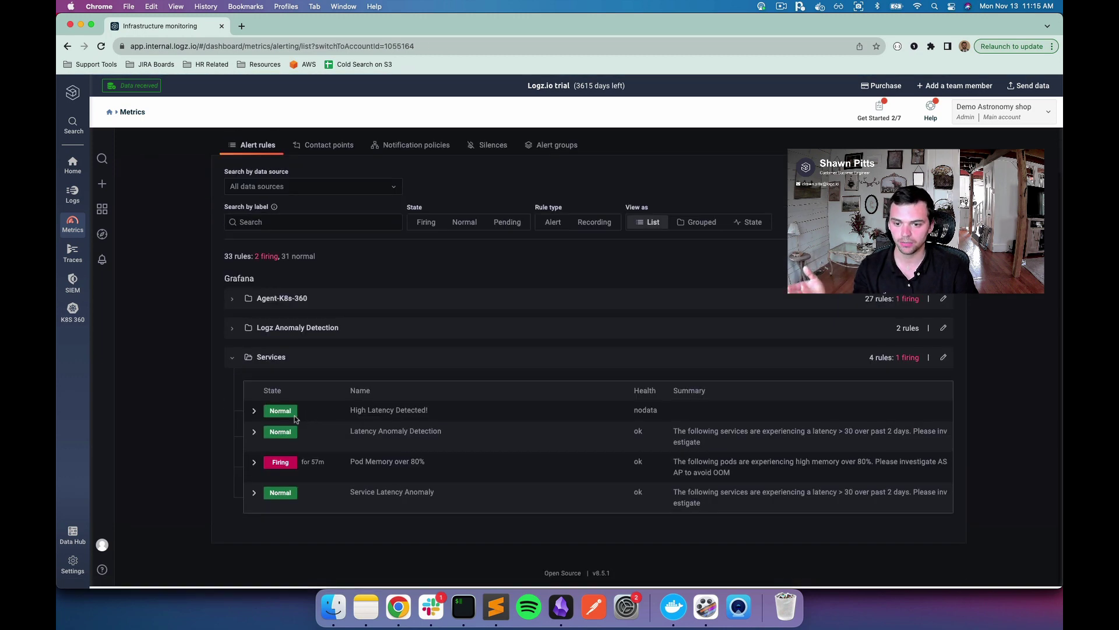
pyautogui.click(254, 462)
pyautogui.scroll(-5, 257, 464)
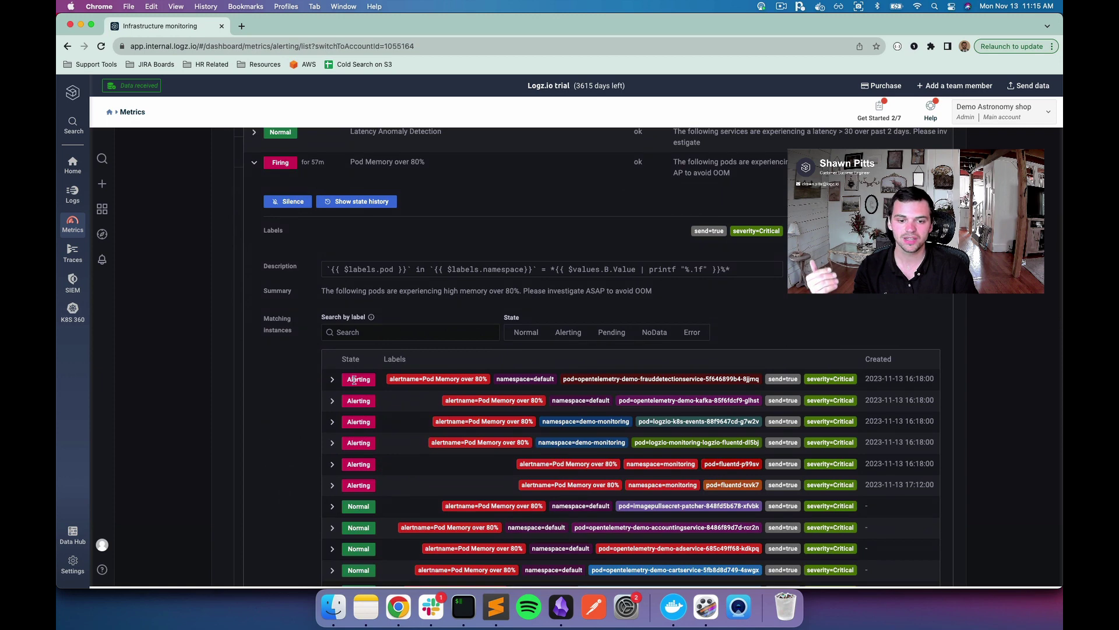
pyautogui.moveTo(353, 379); pyautogui.dragTo(854, 492)
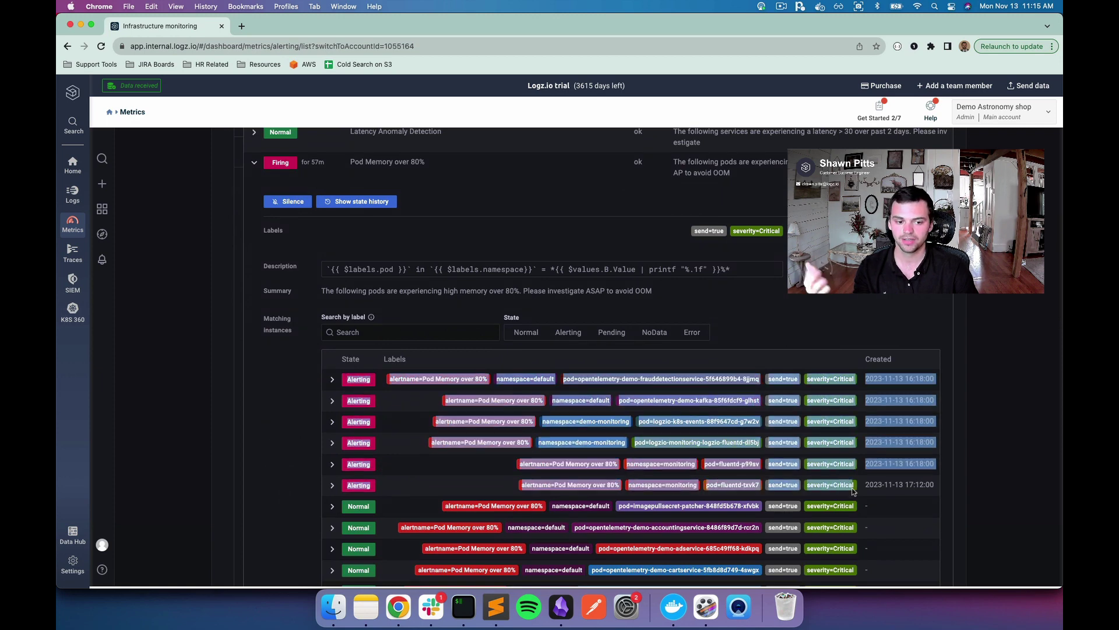
pyautogui.click(854, 489)
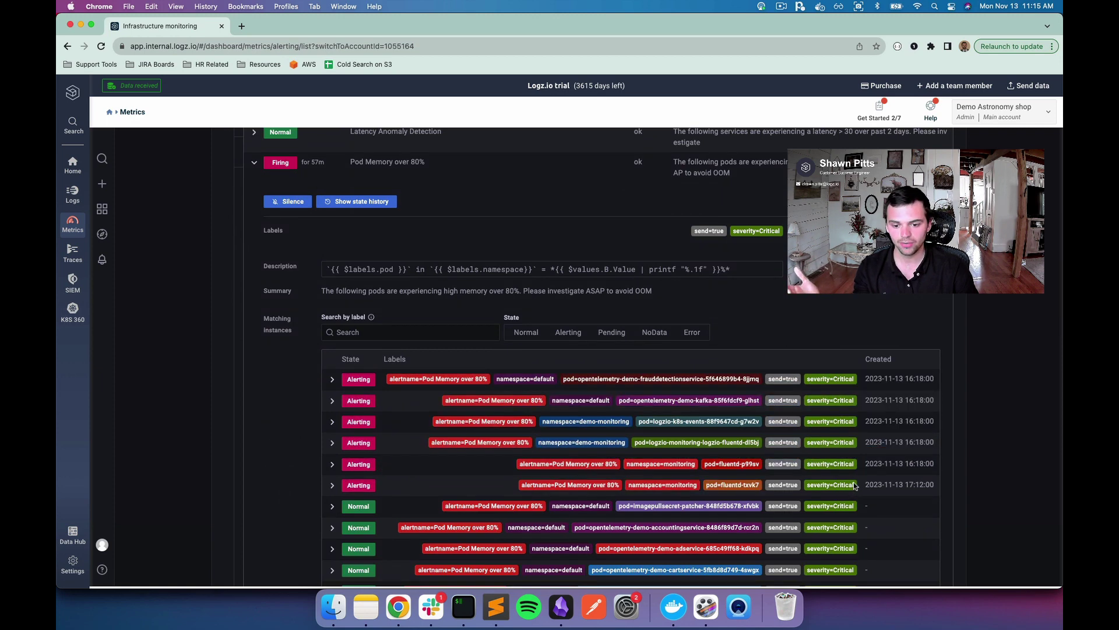
pyautogui.click(439, 611)
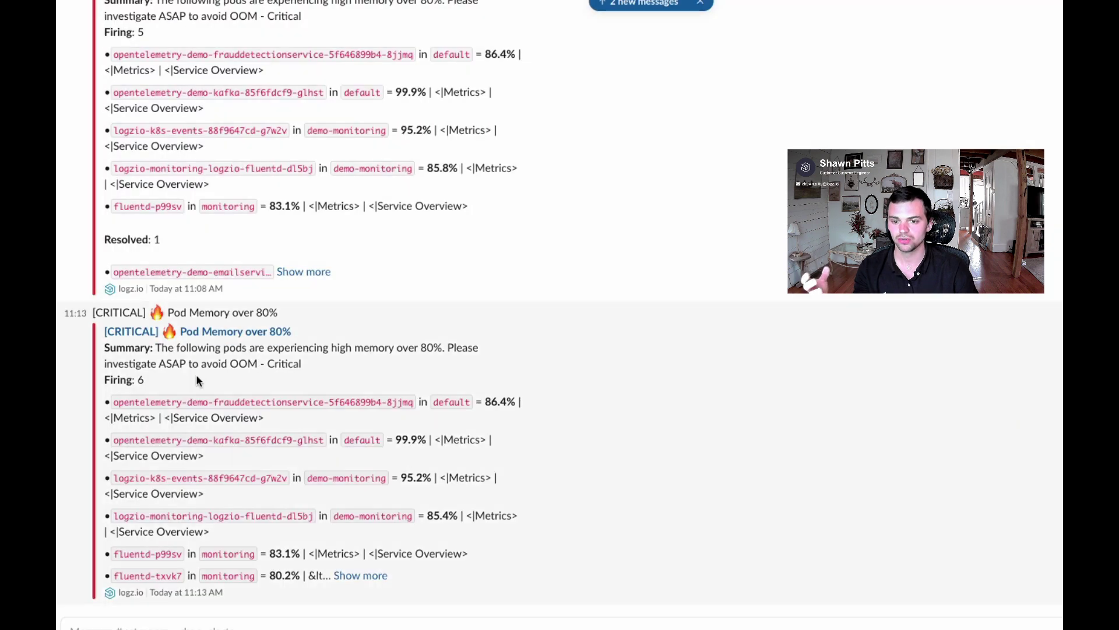
pyautogui.doubleClick(312, 346)
pyautogui.click(312, 346)
pyautogui.click(315, 343)
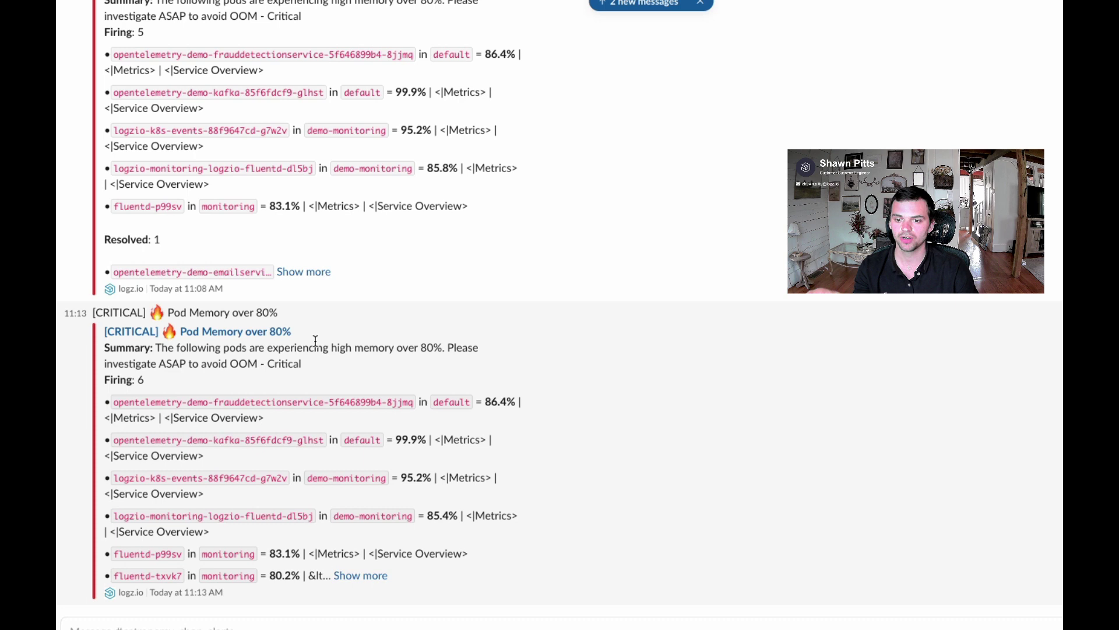
pyautogui.moveTo(305, 371); pyautogui.dragTo(98, 352)
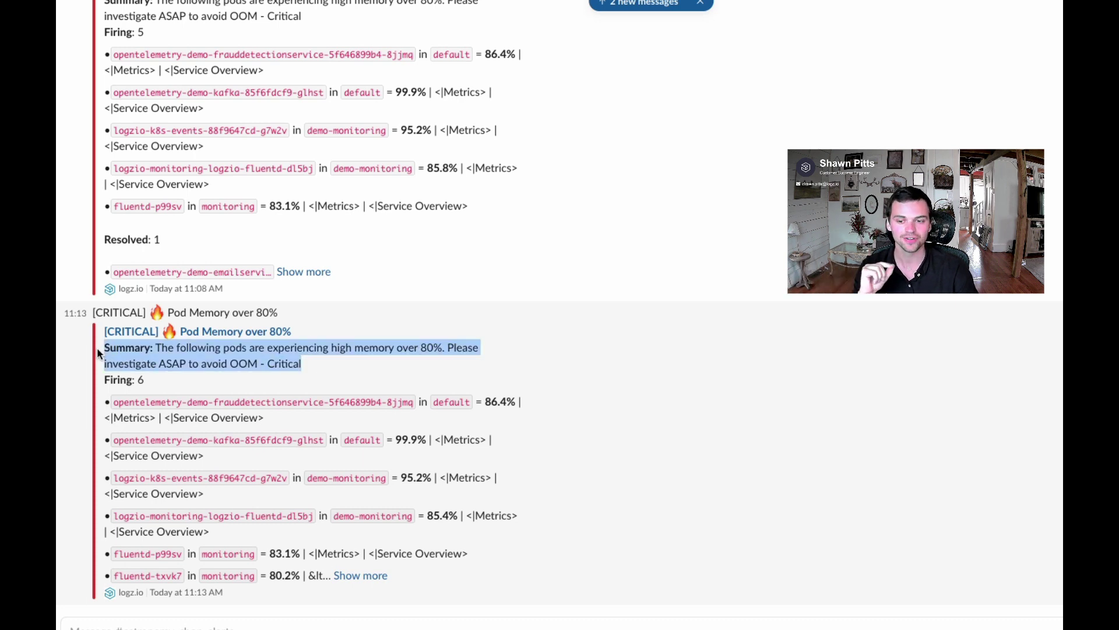
pyautogui.click(145, 358)
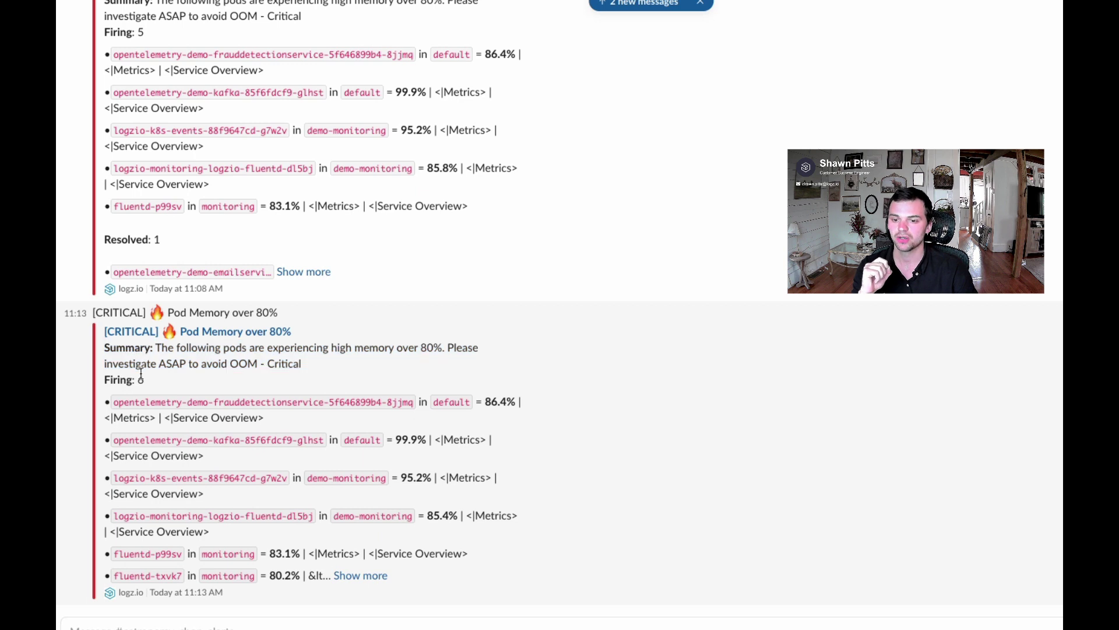
pyautogui.tripleClick(133, 379)
pyautogui.click(105, 379)
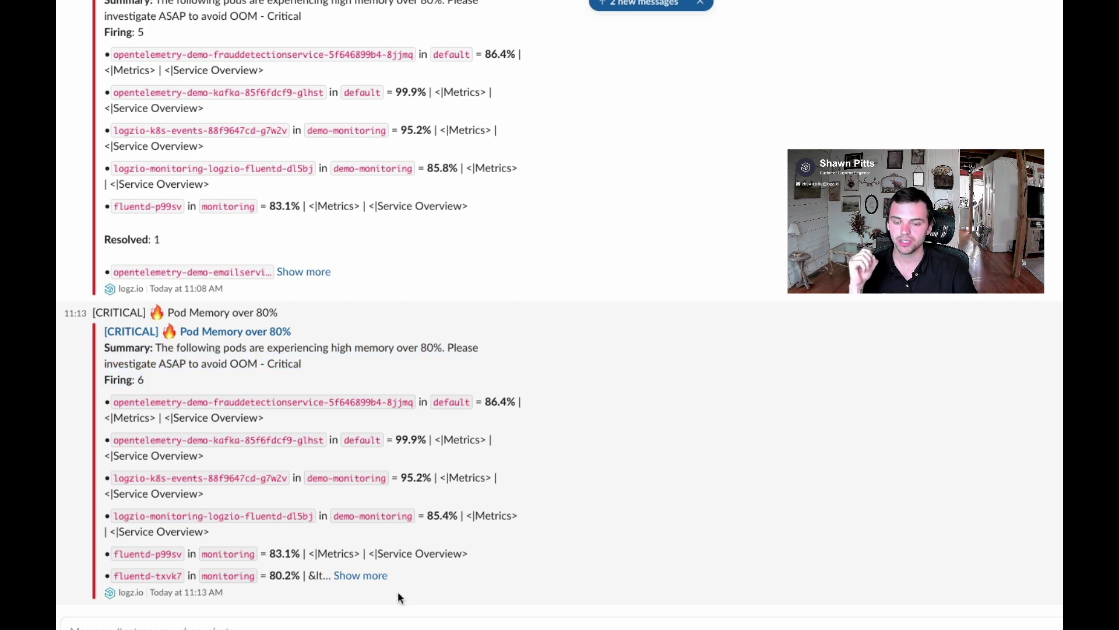
pyautogui.click(371, 577)
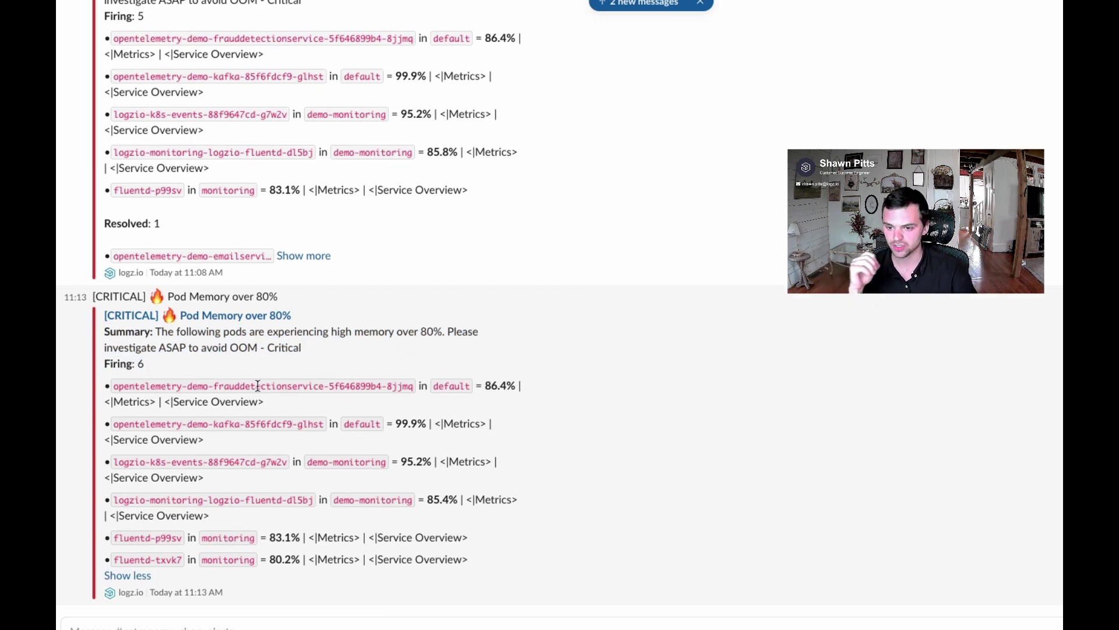
pyautogui.moveTo(108, 386); pyautogui.dragTo(300, 390)
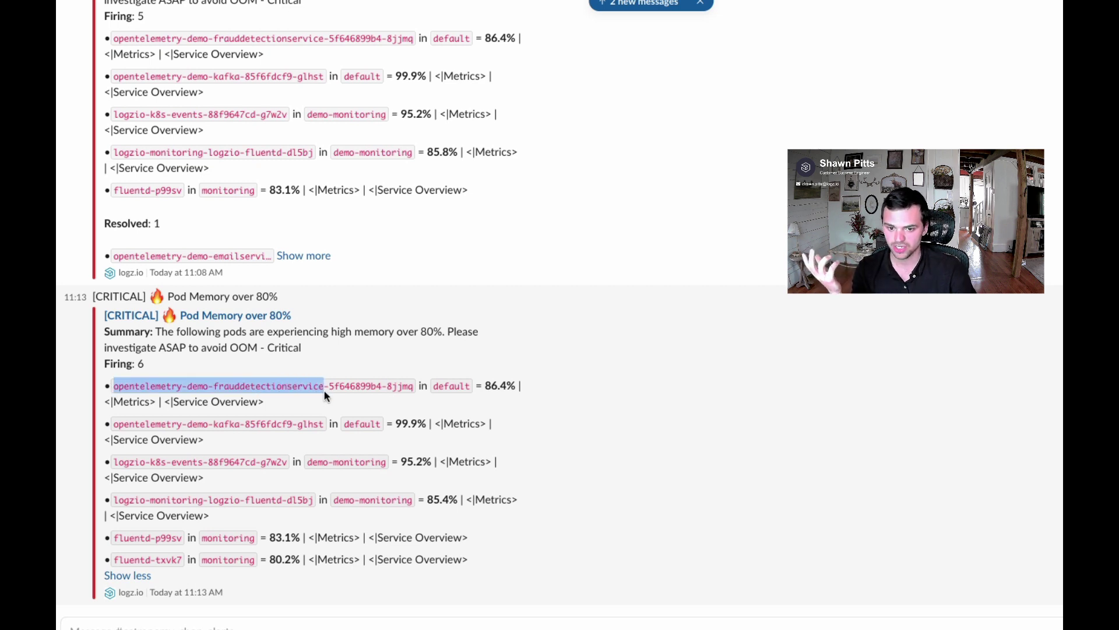
pyautogui.moveTo(326, 388); pyautogui.dragTo(387, 388)
pyautogui.doubleClick(456, 387)
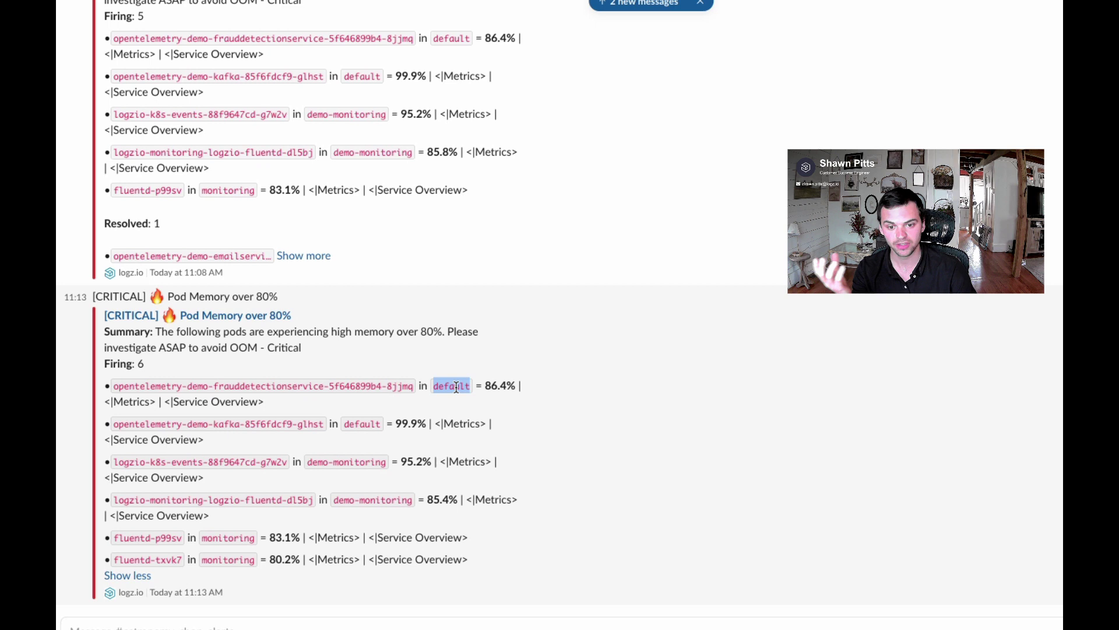
pyautogui.click(457, 386)
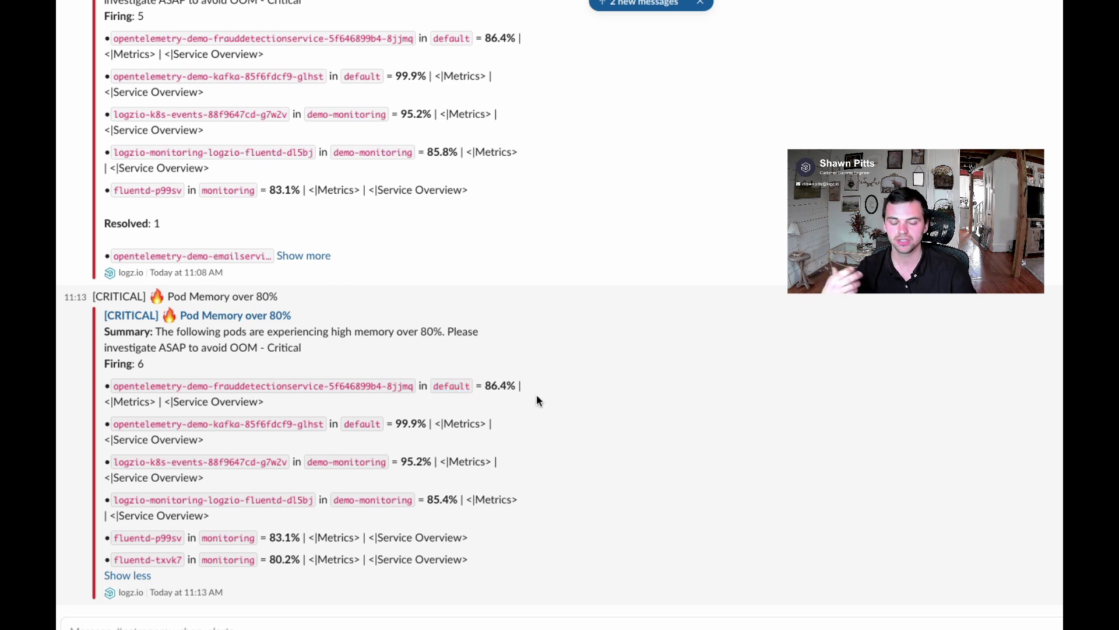
pyautogui.moveTo(518, 386); pyautogui.dragTo(484, 388)
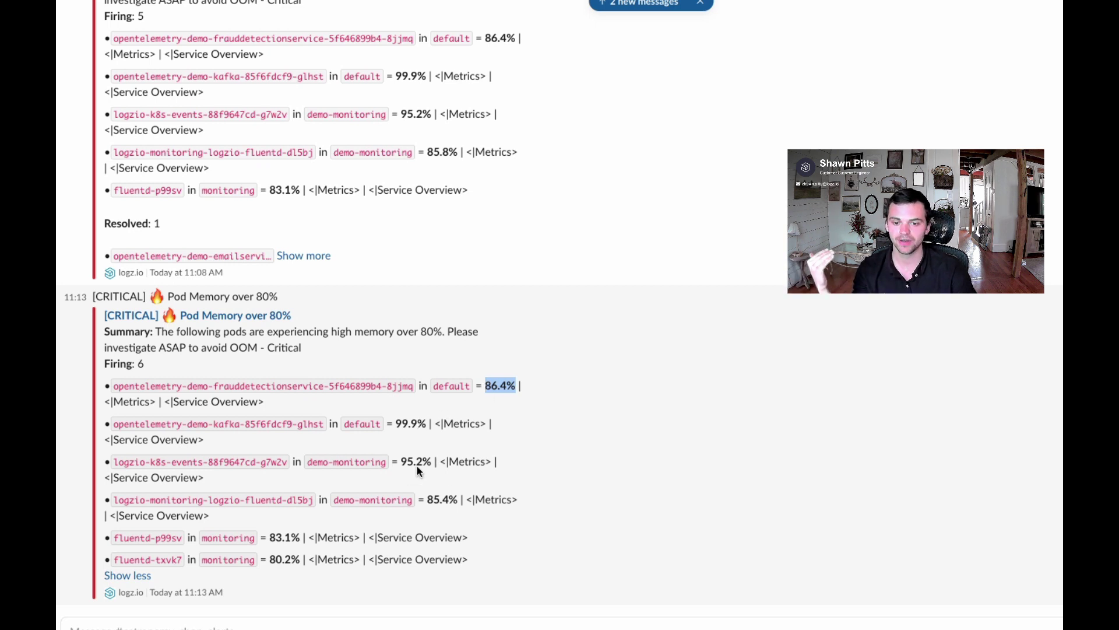
pyautogui.click(433, 496)
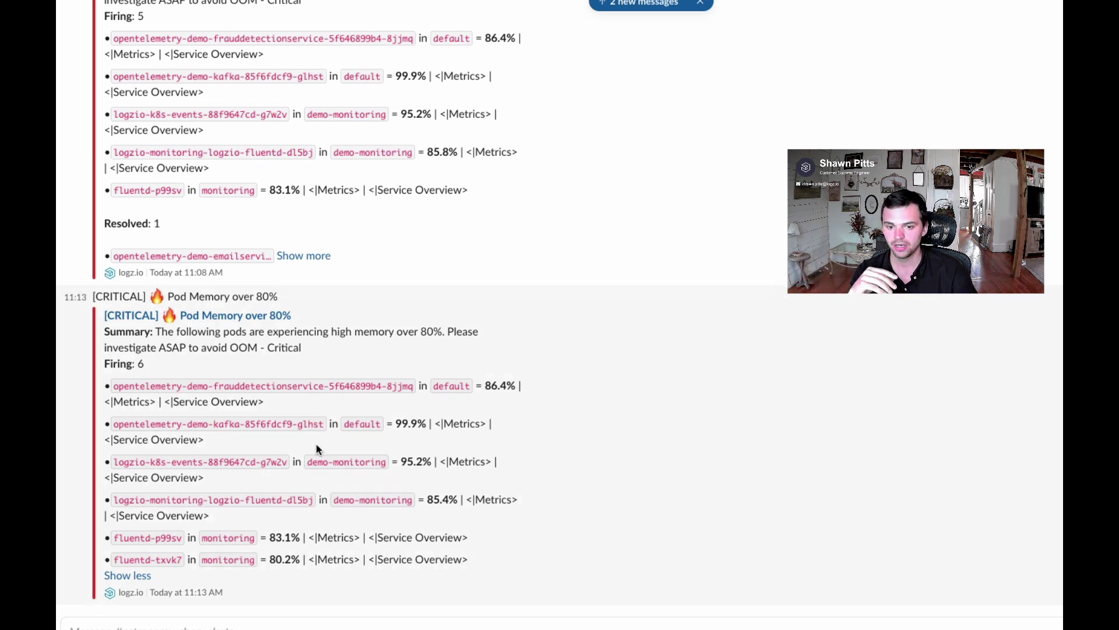
pyautogui.moveTo(435, 424); pyautogui.dragTo(486, 424)
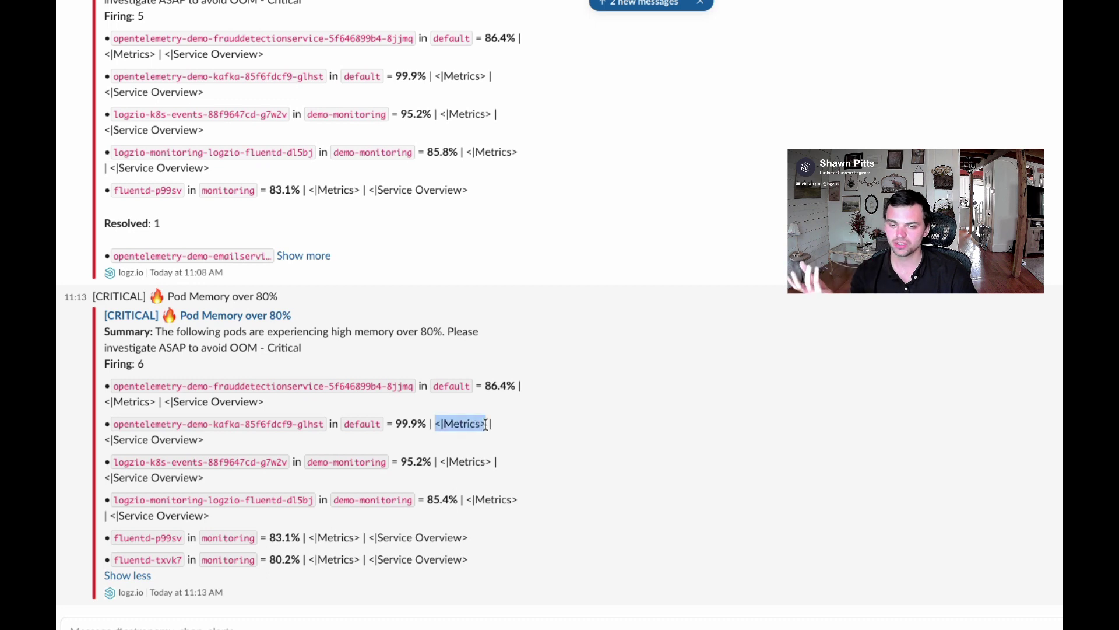
pyautogui.moveTo(205, 441); pyautogui.dragTo(106, 441)
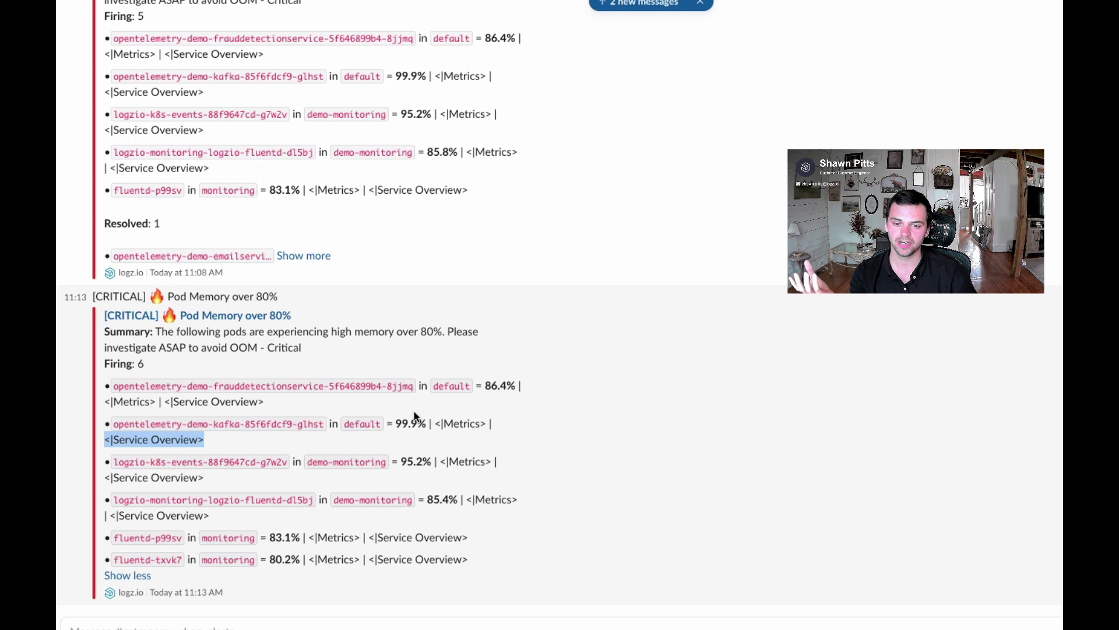
# Step: Add a custom annotation named grafanadashboard to the Pod Memory over 80% rule
pyautogui.hotkey('alt', 'Tab')
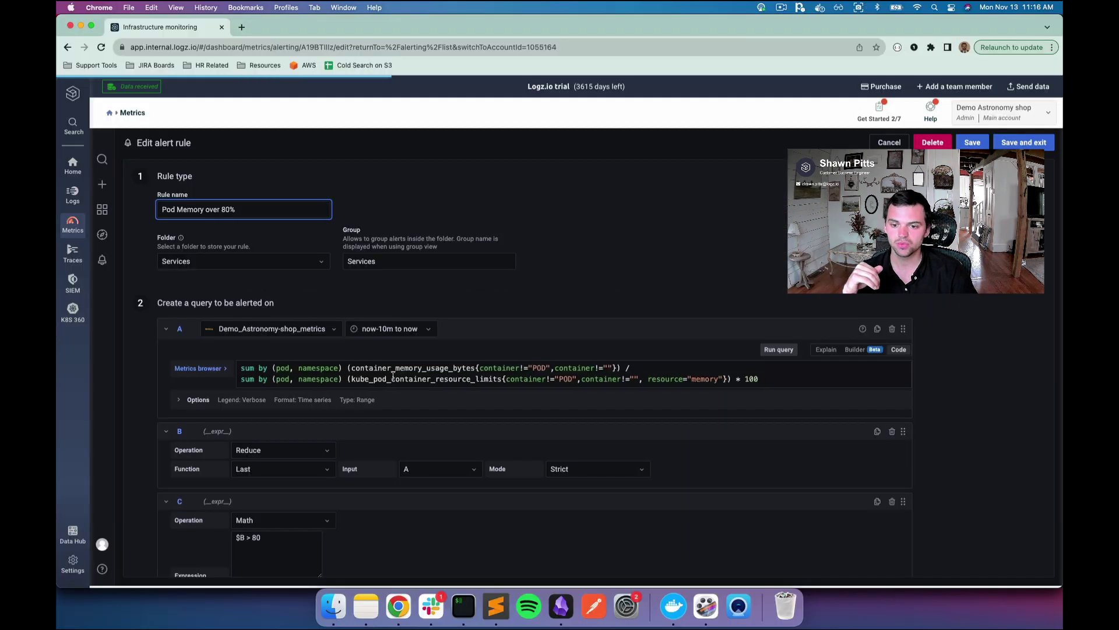
pyautogui.scroll(-15, 420, 475)
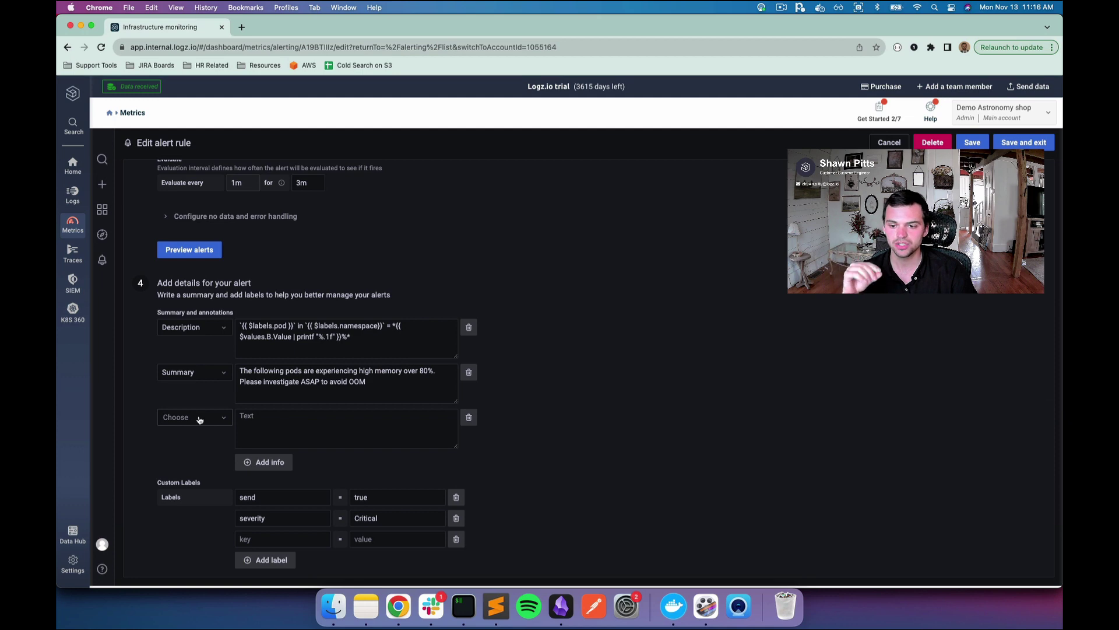
pyautogui.click(199, 418)
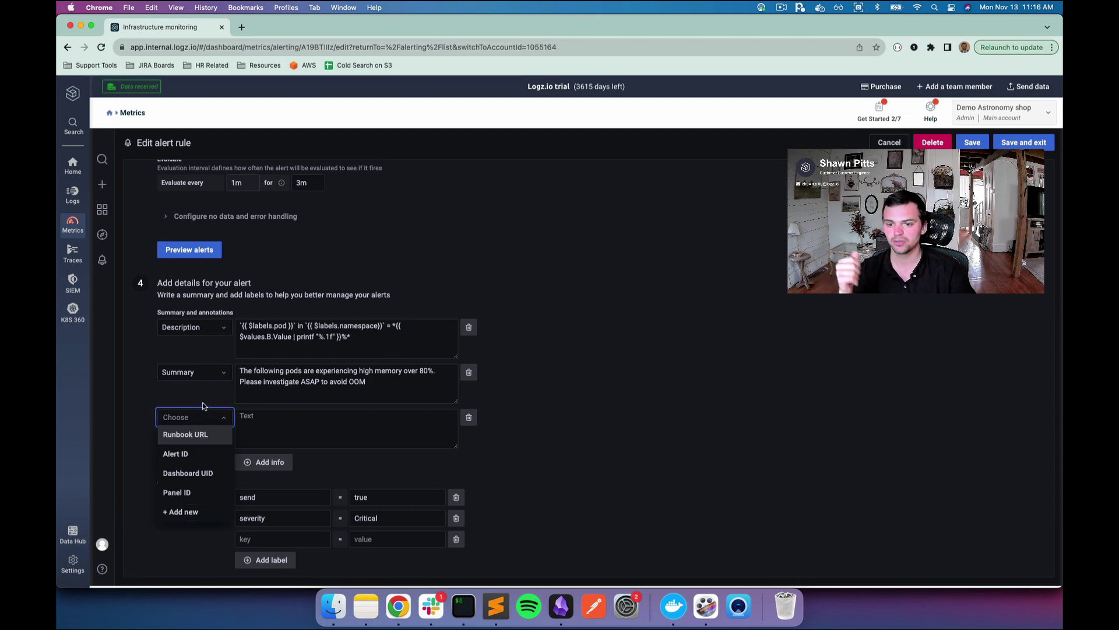
pyautogui.click(203, 406)
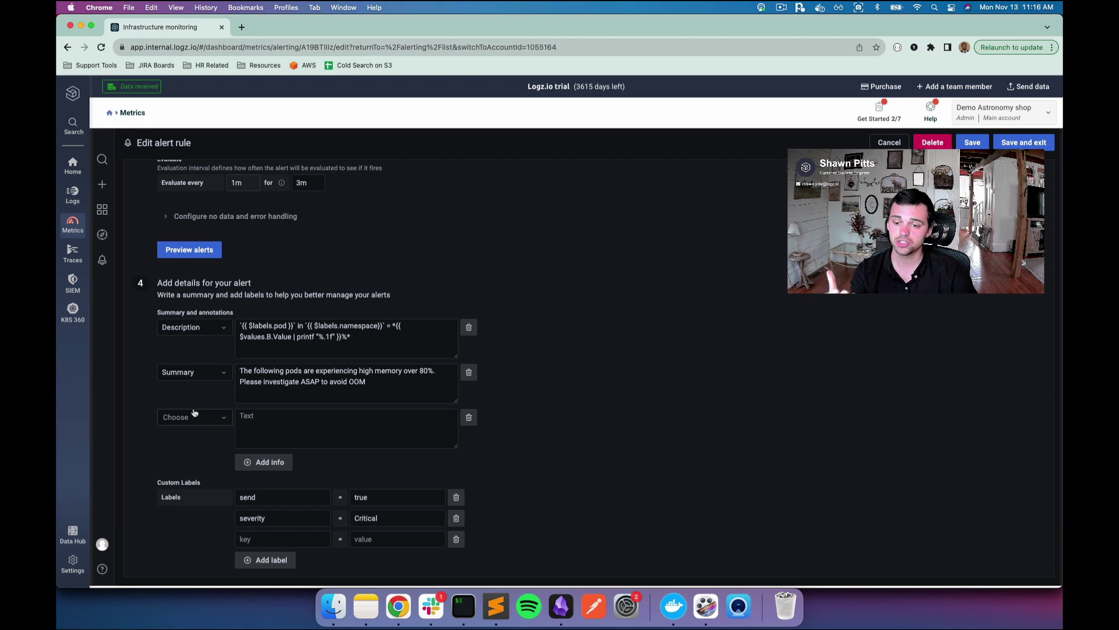
pyautogui.click(190, 416)
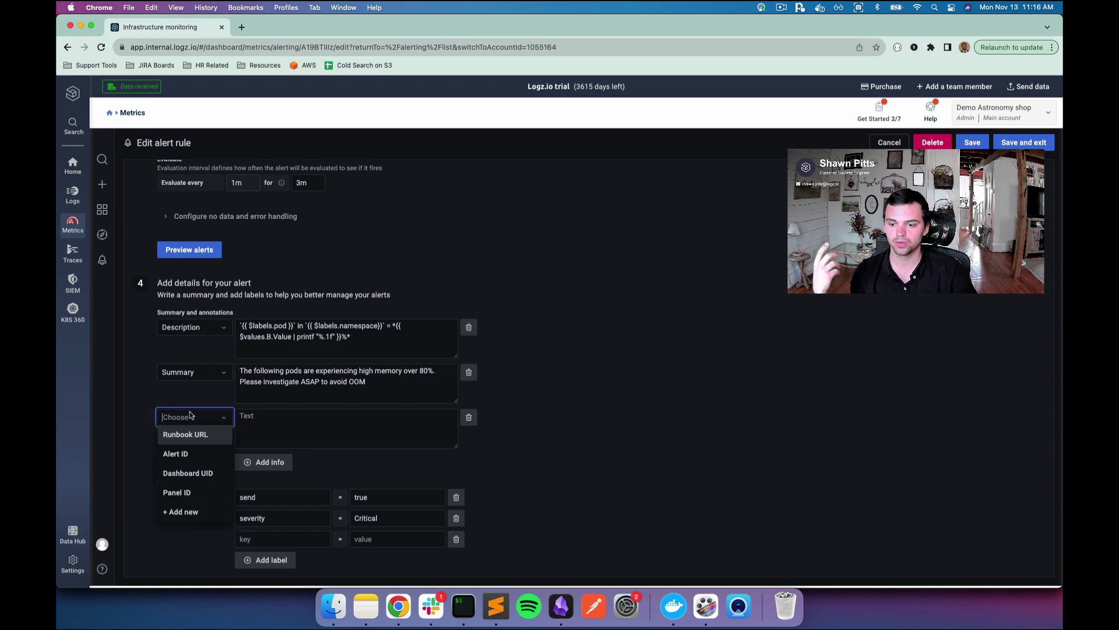
pyautogui.click(189, 512)
pyautogui.write('grafanadashboard')
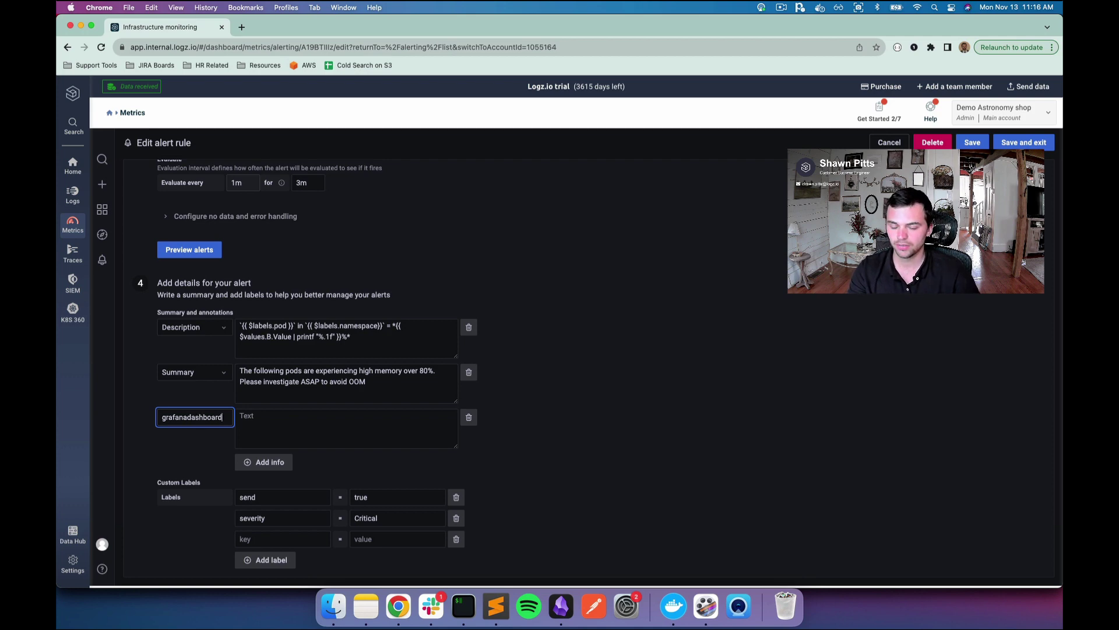
pyautogui.press('Return')
# Step: Add a second annotation row with the custom name 'service'
pyautogui.scroll(-10, 270, 466)
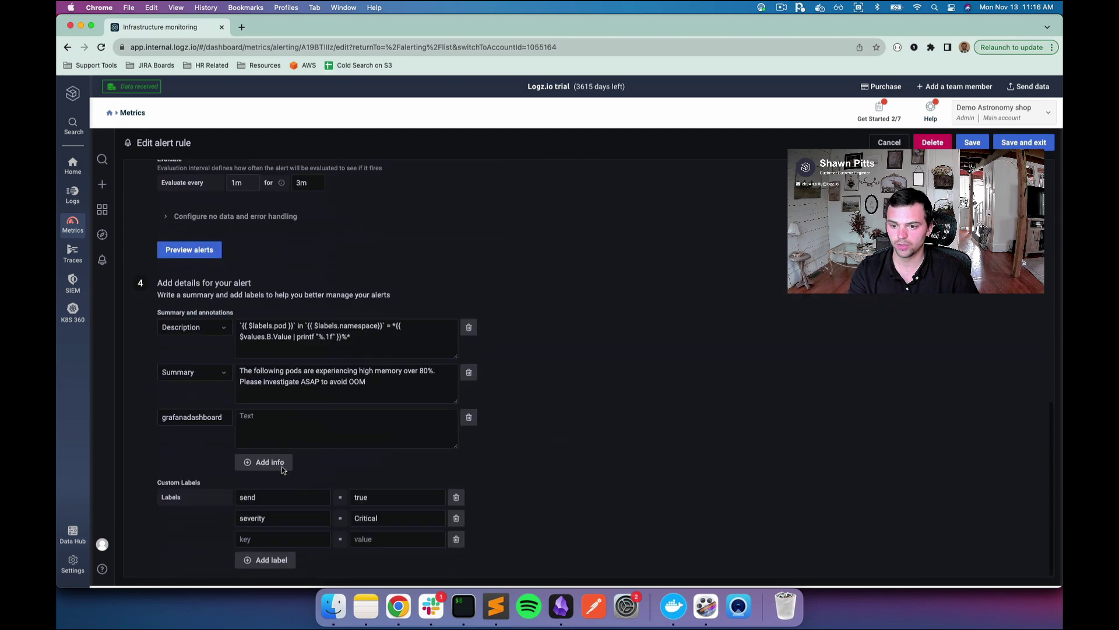
pyautogui.click(270, 467)
pyautogui.click(220, 470)
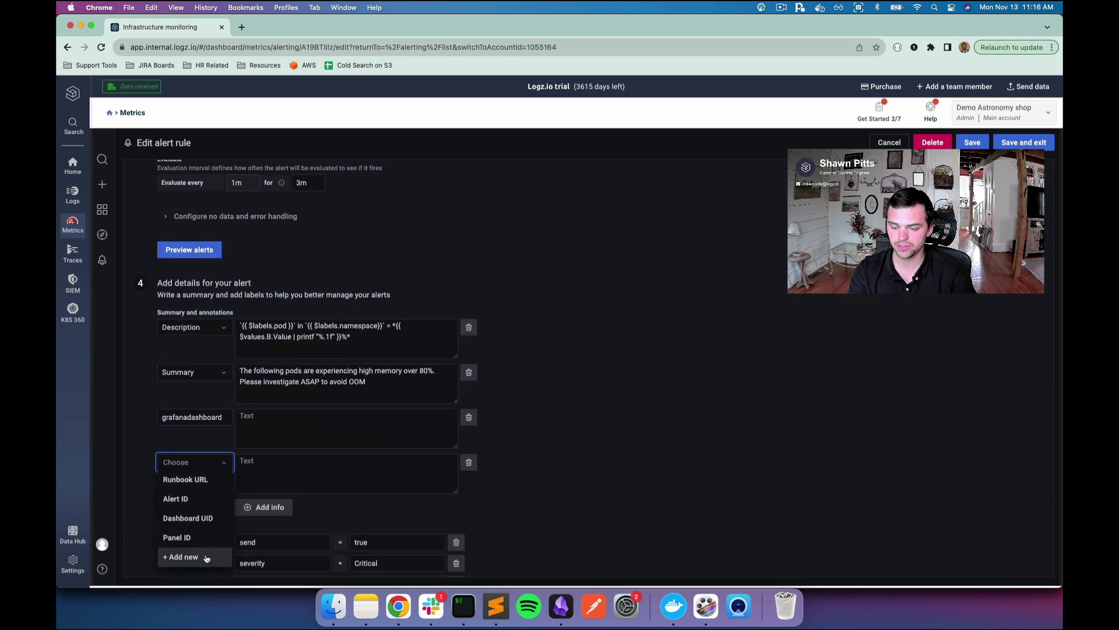
pyautogui.click(175, 554)
pyautogui.write('service')
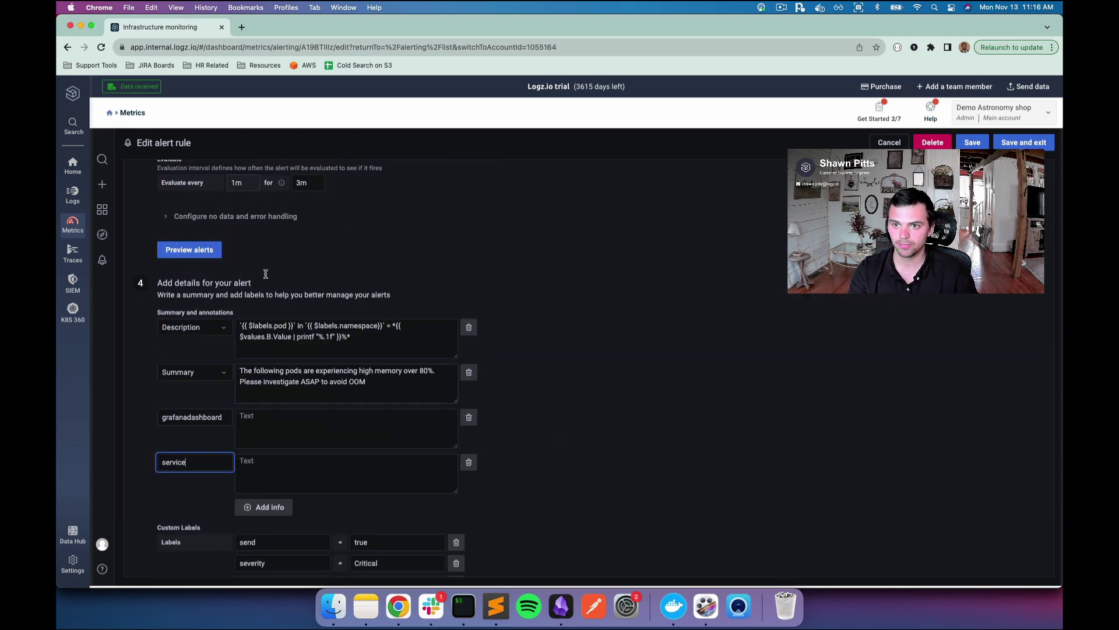
# Step: Duplicate the alert editor tab and expand the Astronomy Shop Slack template under Contact points
pyautogui.rightClick(208, 38)
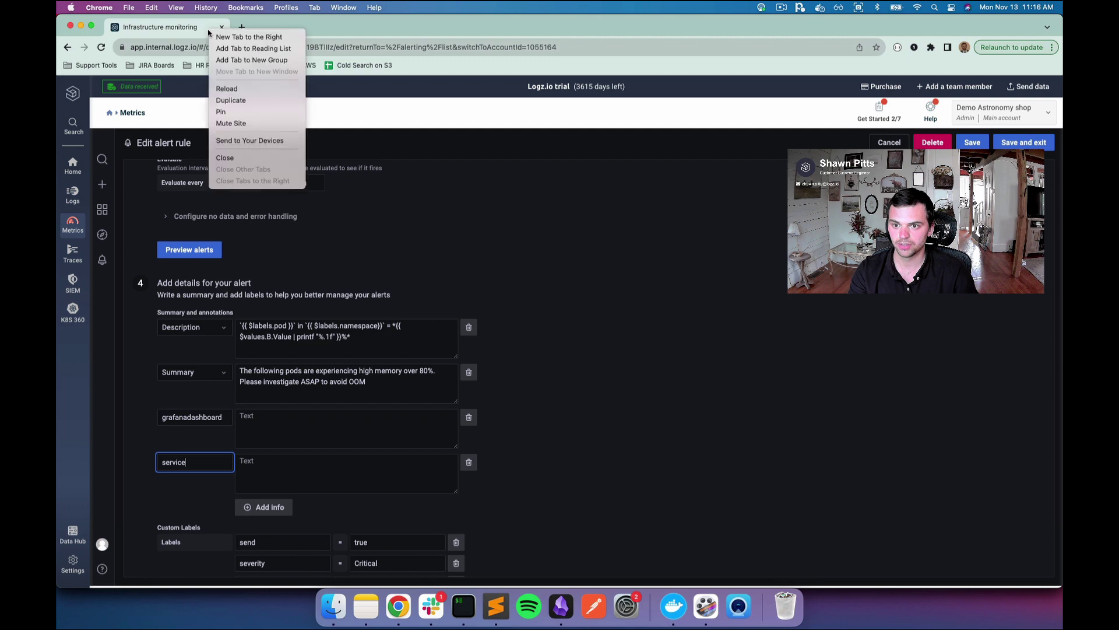
pyautogui.click(247, 110)
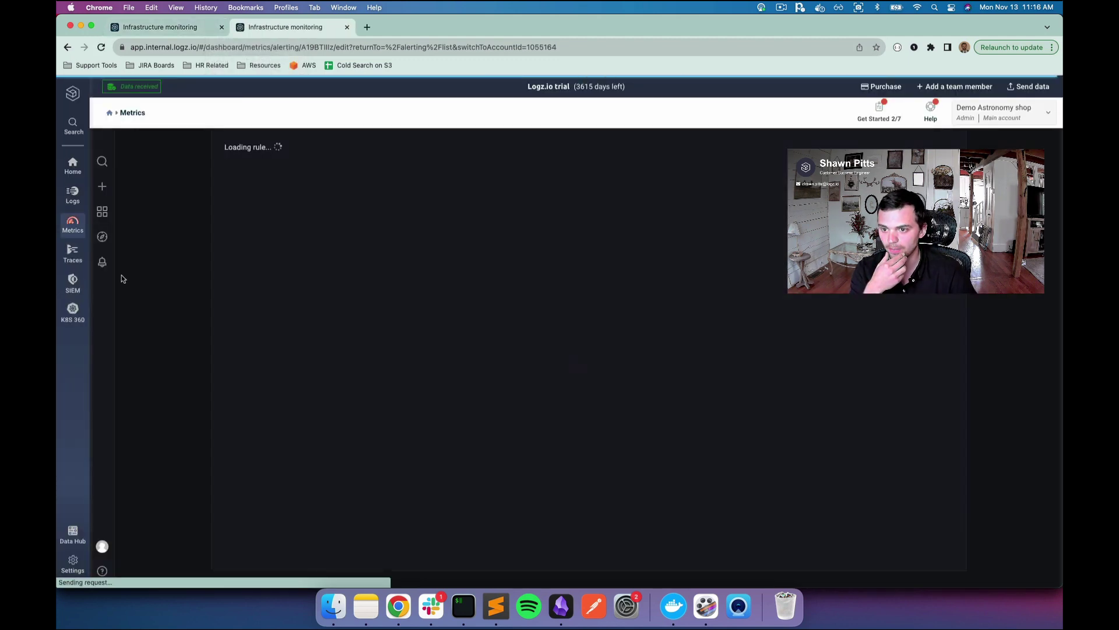
pyautogui.click(102, 261)
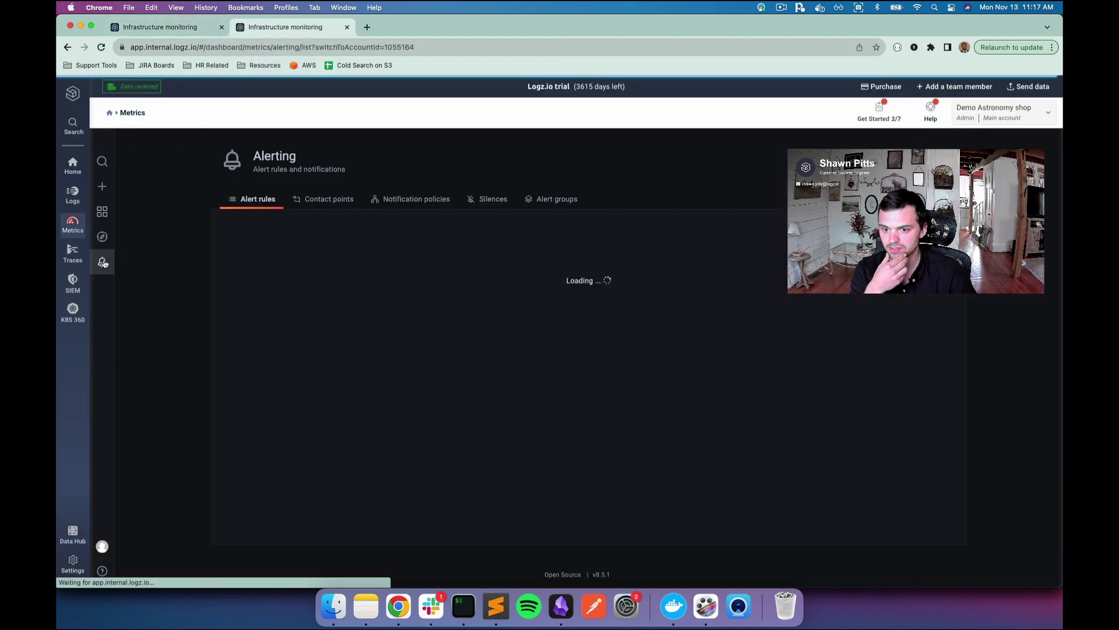
pyautogui.click(328, 200)
pyautogui.click(239, 287)
pyautogui.scroll(-5, 296, 298)
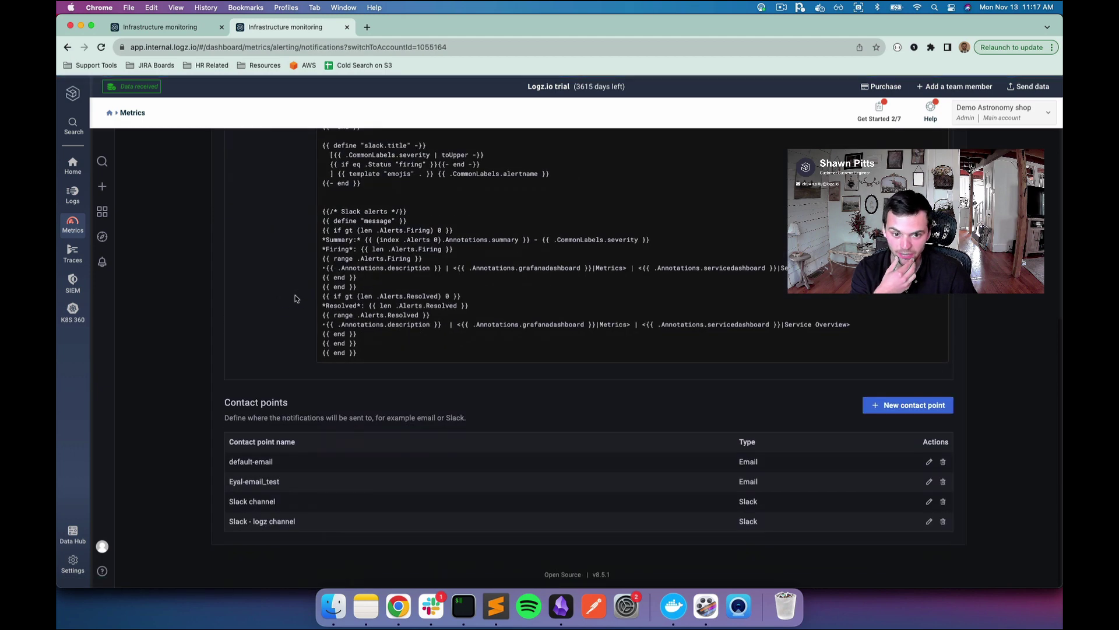
# Step: Rename the 'service' annotation to servicedashboard, copied from the Slack template
pyautogui.doubleClick(568, 268)
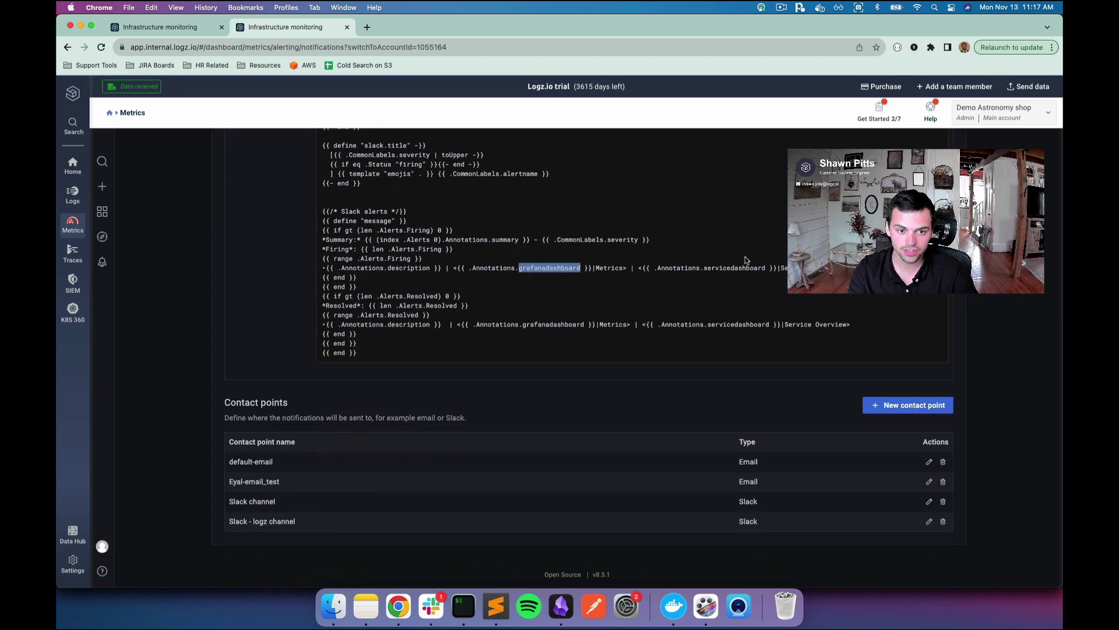
pyautogui.click(747, 263)
pyautogui.doubleClick(747, 265)
pyautogui.press('super+c')
pyautogui.click(174, 27)
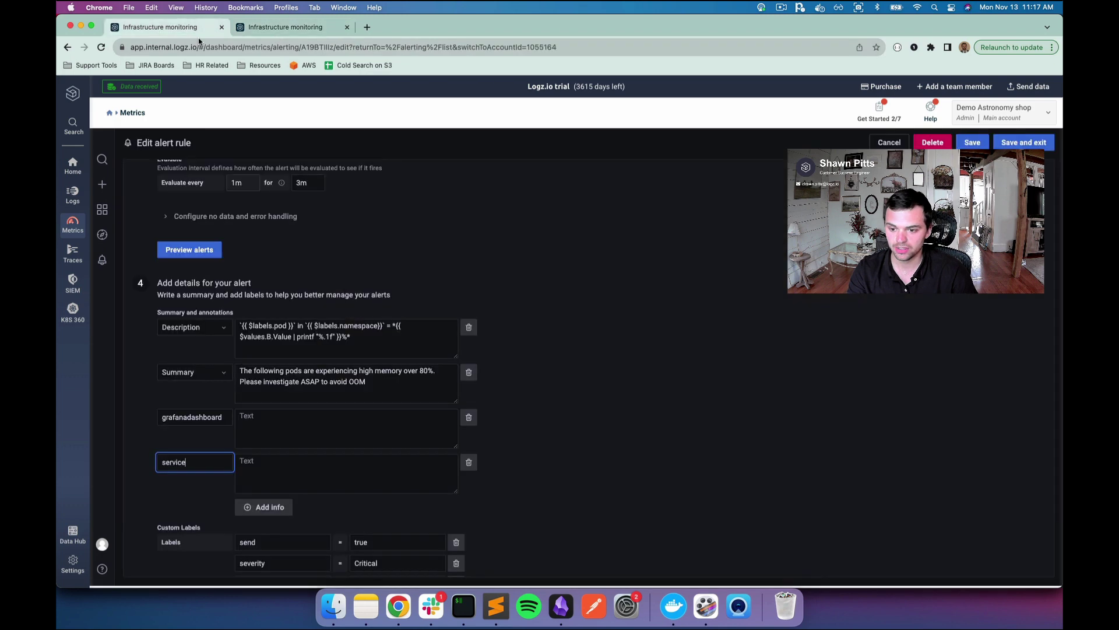
pyautogui.doubleClick(203, 462)
pyautogui.press('super+v')
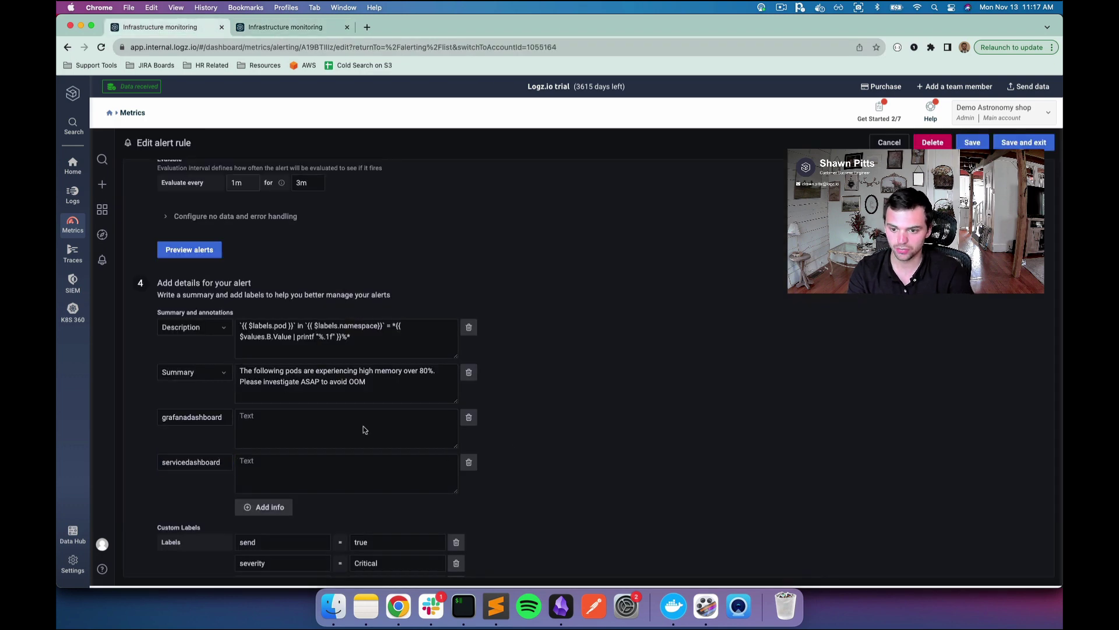
pyautogui.click(308, 419)
pyautogui.write('https:')
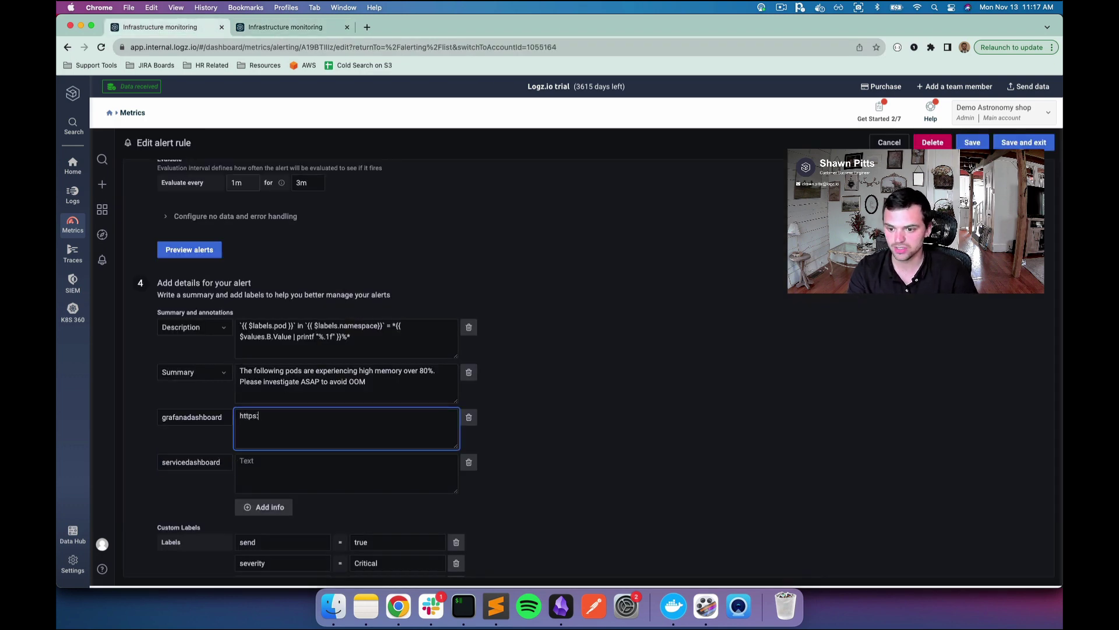
pyautogui.write('//')
pyautogui.click(204, 395)
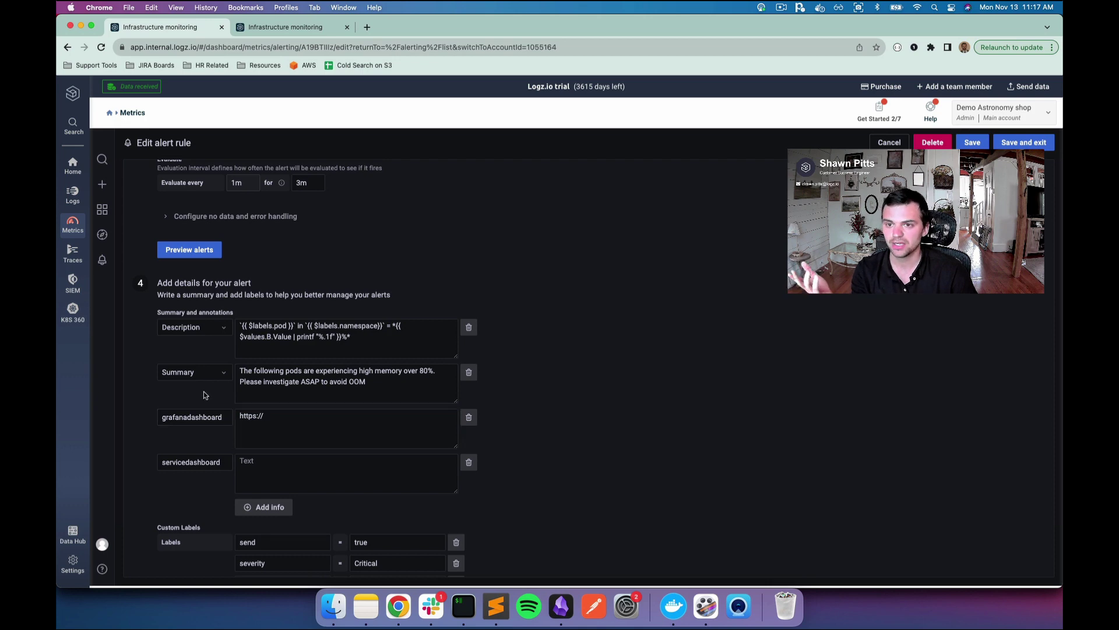
pyautogui.click(274, 27)
# Step: Open the K8s 360 - Pod Stats dashboard for pod aws-node-gls8j and copy its URL
pyautogui.moveTo(102, 210)
pyautogui.click(147, 255)
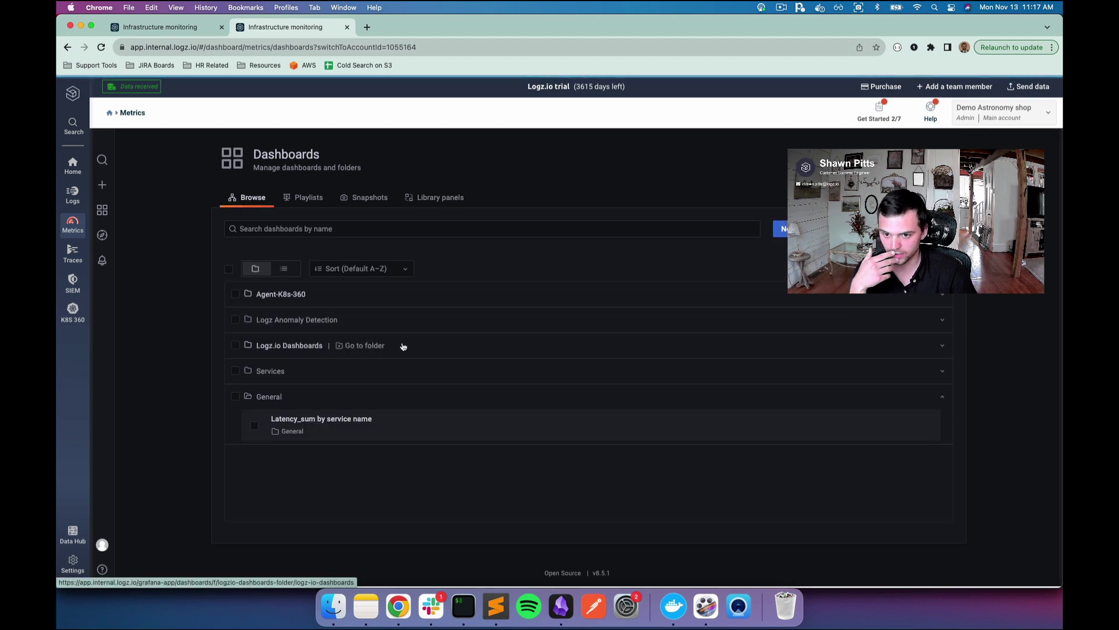
pyautogui.click(403, 346)
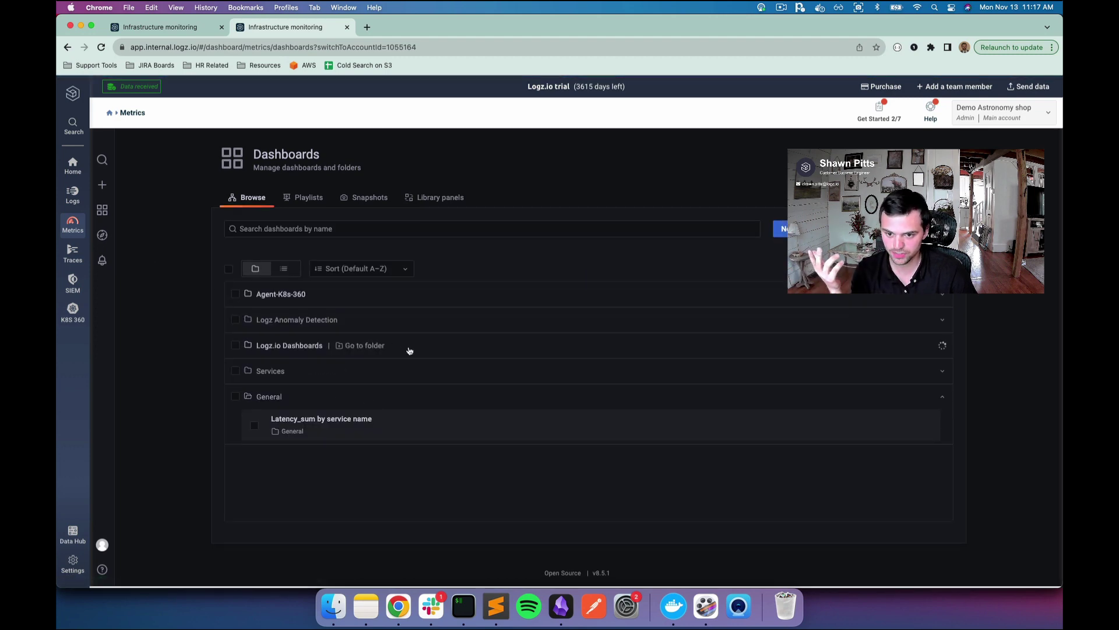
pyautogui.scroll(-5, 412, 397)
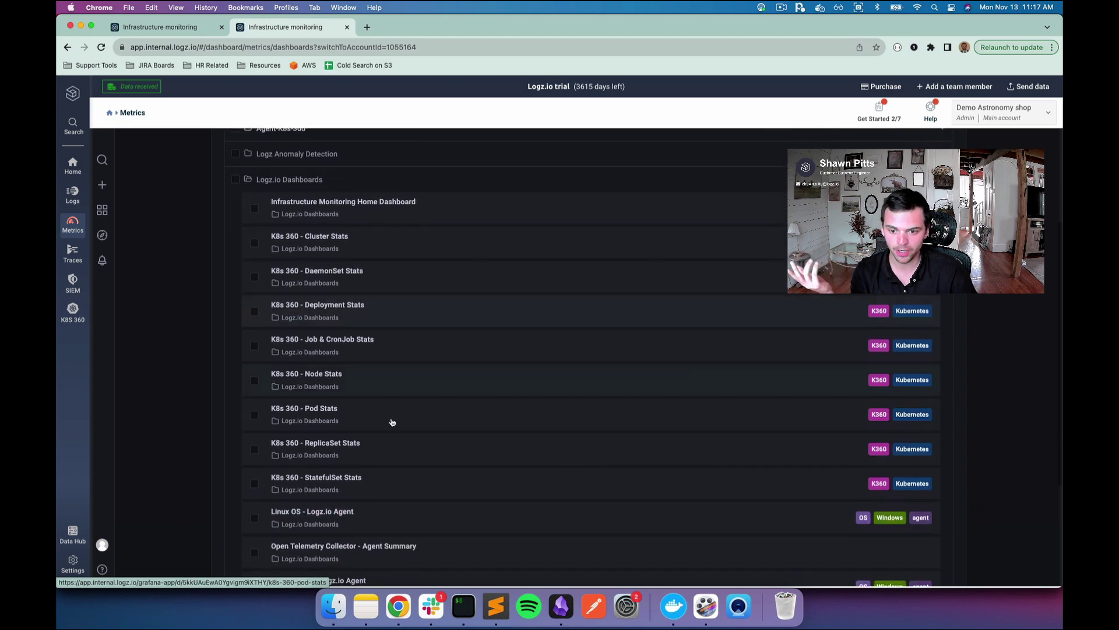
pyautogui.click(394, 417)
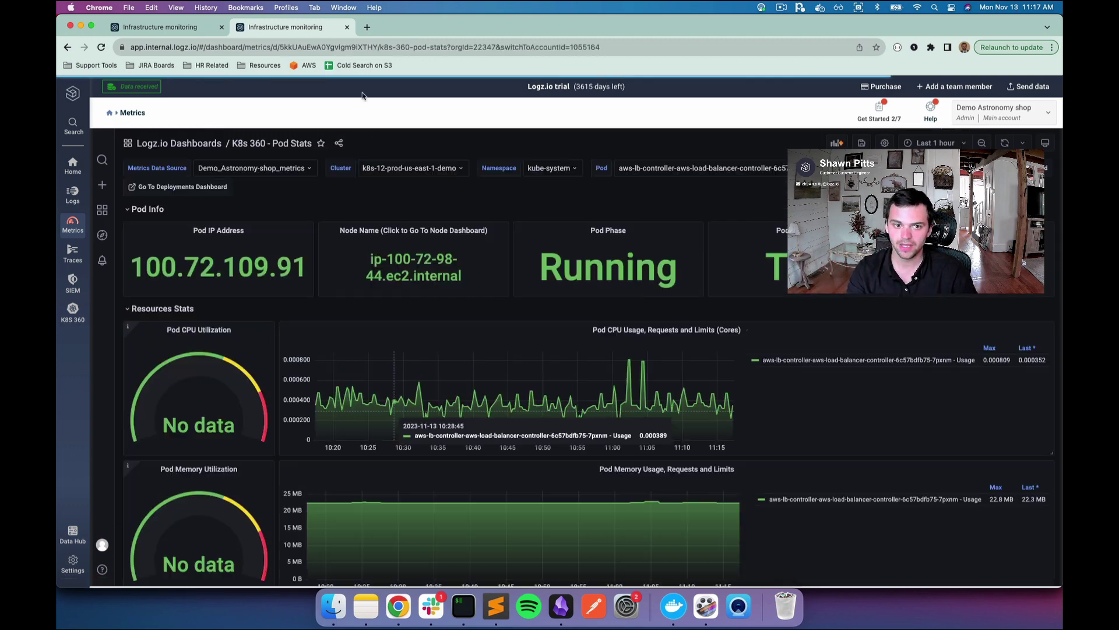
pyautogui.click(685, 167)
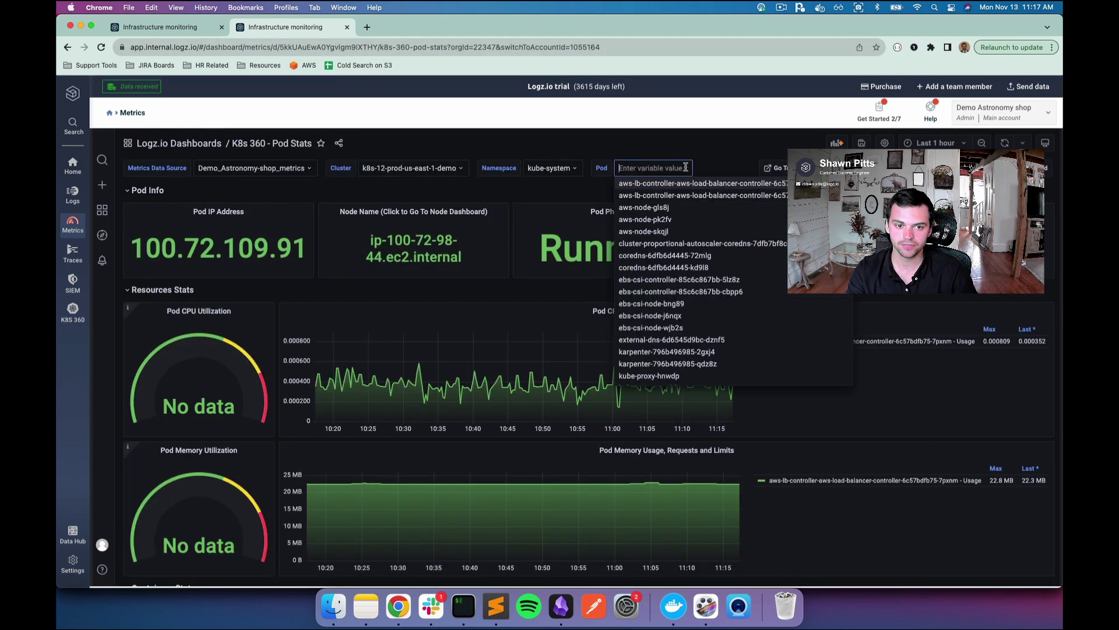
pyautogui.click(674, 209)
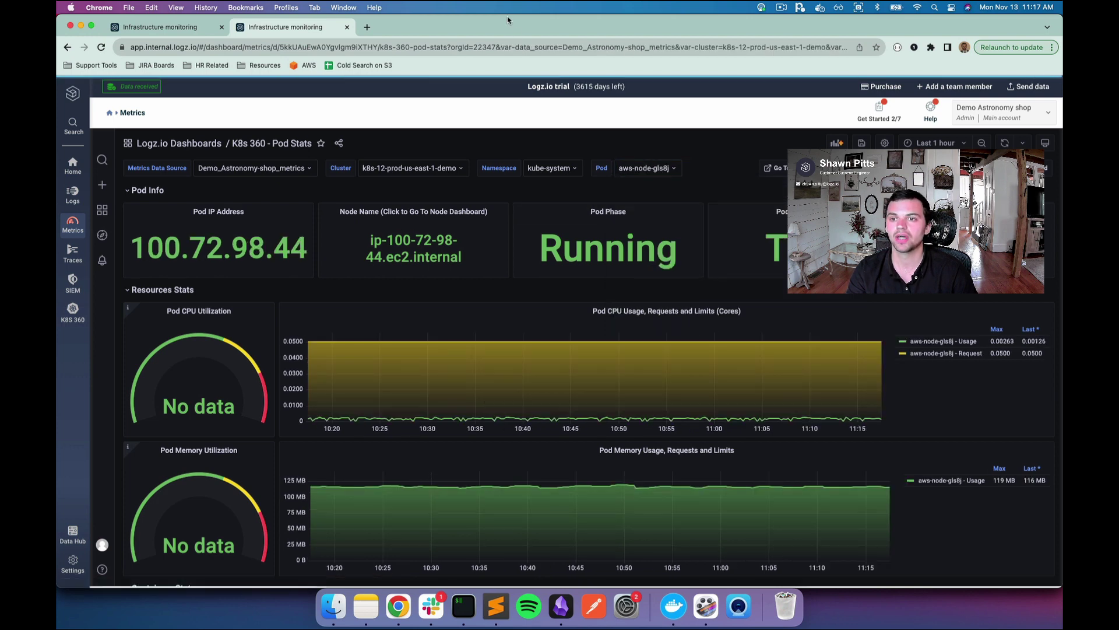
pyautogui.click(521, 47)
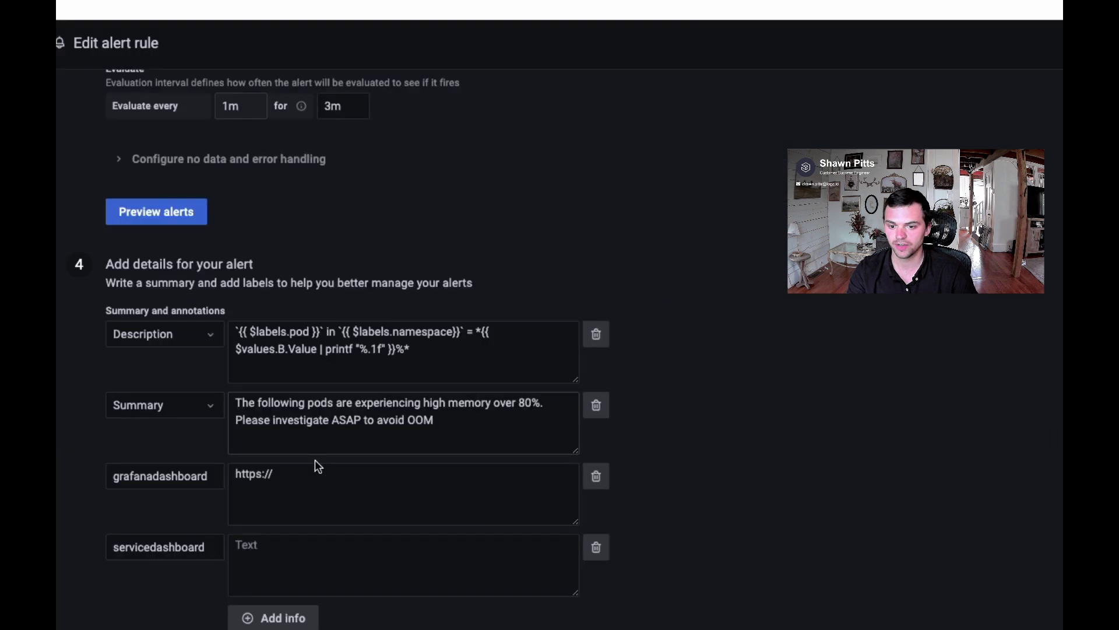
# Step: Paste the dashboard link as the grafanadashboard value and remove 'internal' from its host name
pyautogui.click(321, 476)
pyautogui.write('https://app.internal.logz.io/#/dashboard/metrics/d/5kkUAuEwA0Ygvlgm9iXTHY/k8s-360-pod-stats?orgId=22347&var-data_source=Demo_Astronomy-shop_metrics&var-cluster=k8s-12-prod-us-east-1-demo&var-namespace=kube-system&var-pod=aws-node-gls8j&switchToAccountId=1055164')
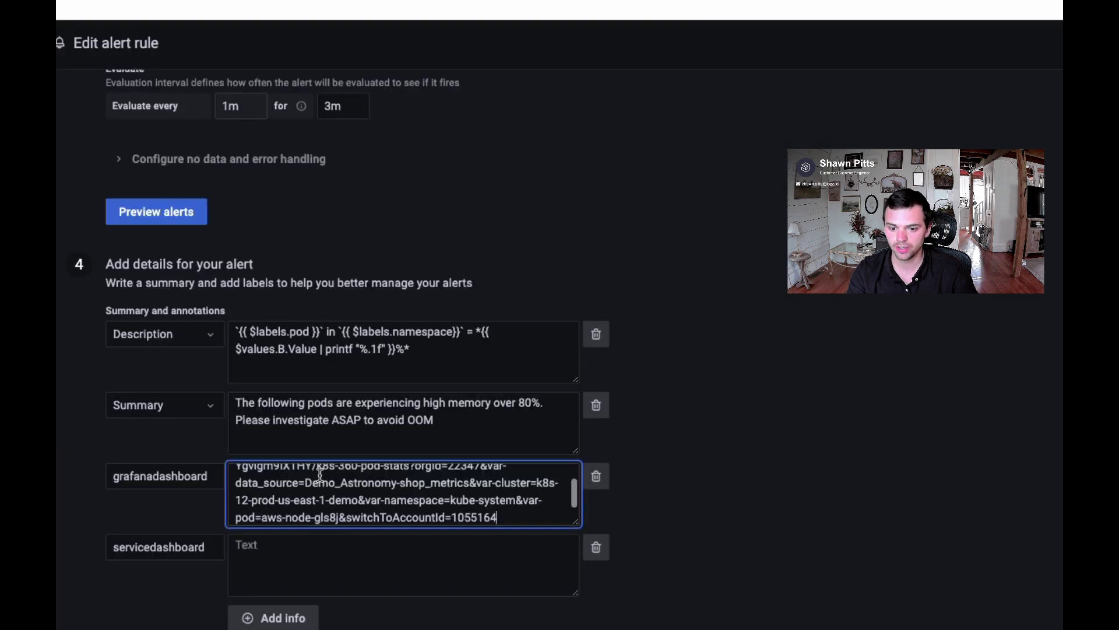
pyautogui.moveTo(576, 522); pyautogui.dragTo(601, 568)
pyautogui.doubleClick(314, 474)
pyautogui.press('BackSpace')
pyautogui.press('BackSpace')
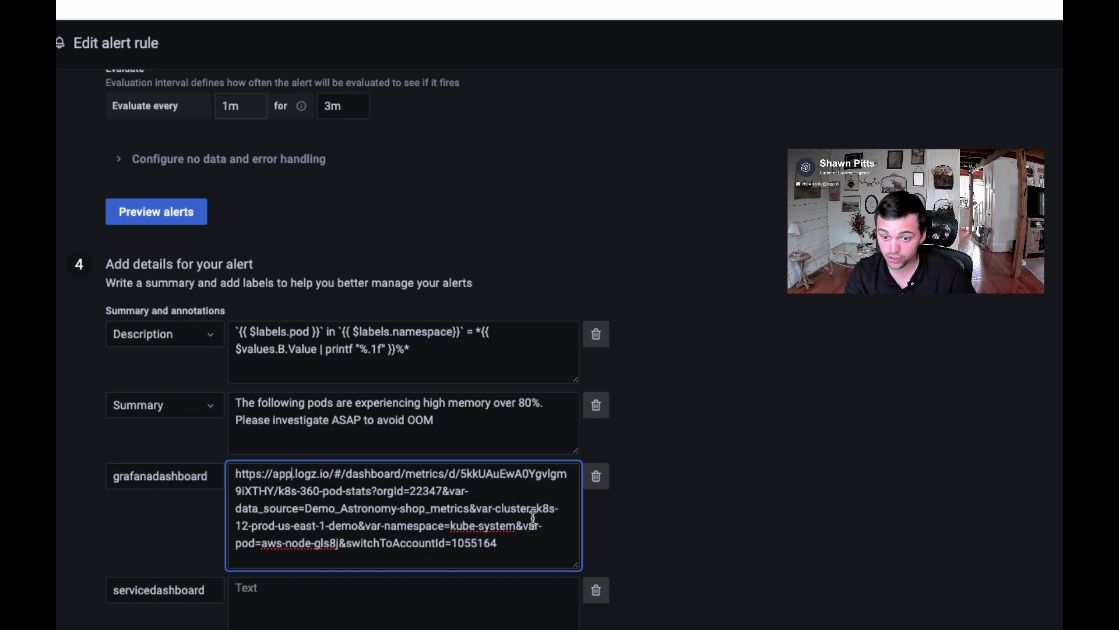
# Step: Replace the kube-system namespace in the link with {{ $labels.namespace}}
pyautogui.doubleClick(458, 527)
pyautogui.moveTo(516, 528); pyautogui.dragTo(496, 527)
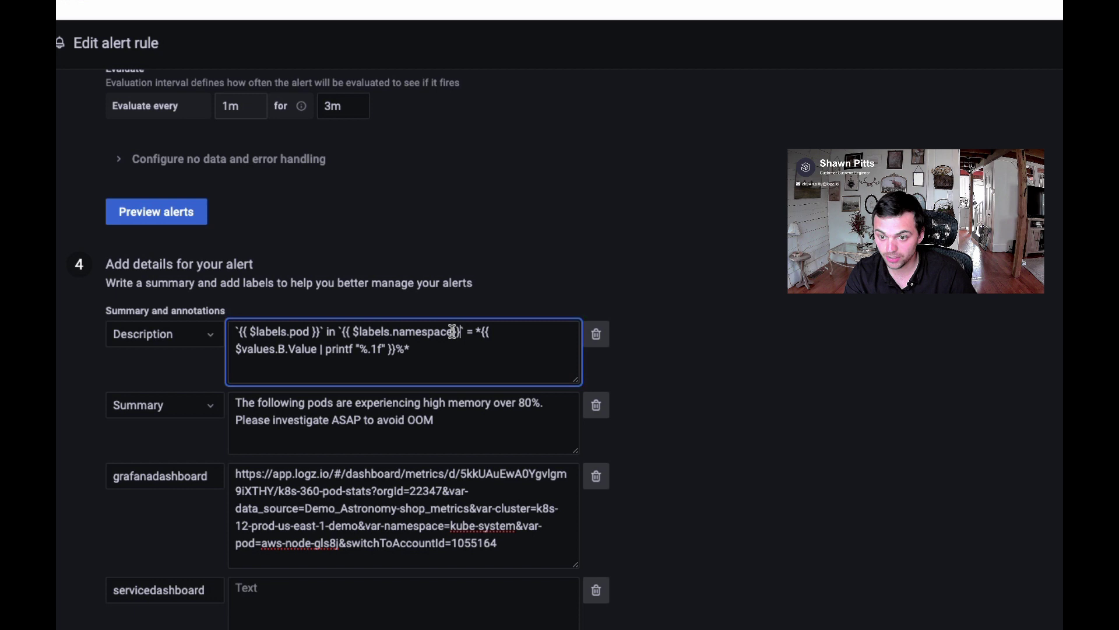
pyautogui.moveTo(460, 332); pyautogui.dragTo(342, 332)
pyautogui.hotkey('ctrl', 'c')
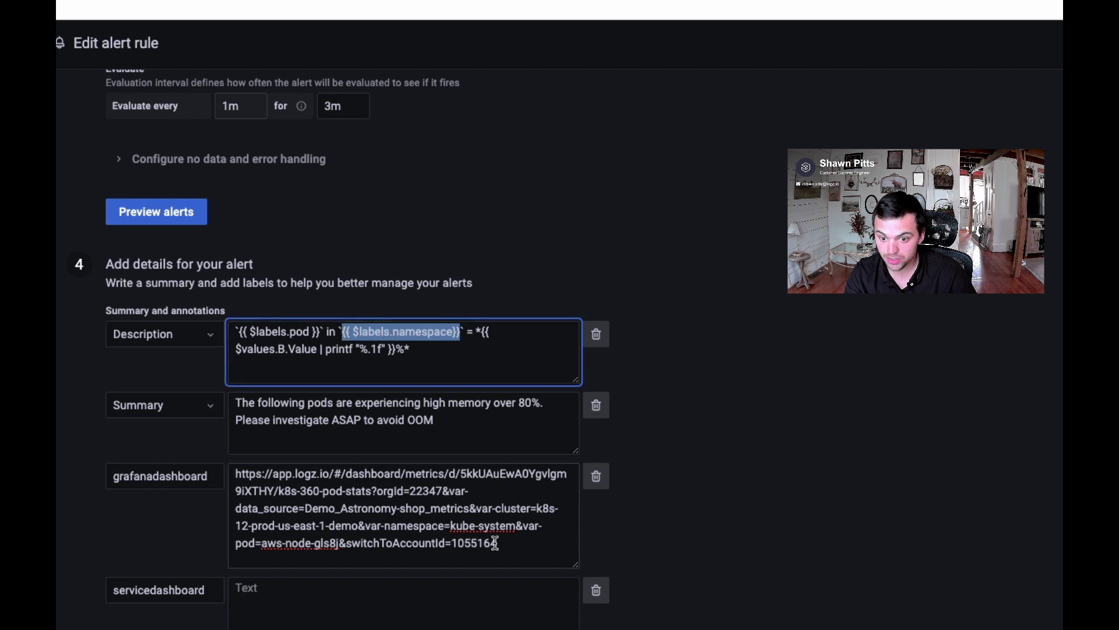
pyautogui.moveTo(515, 528); pyautogui.dragTo(465, 528)
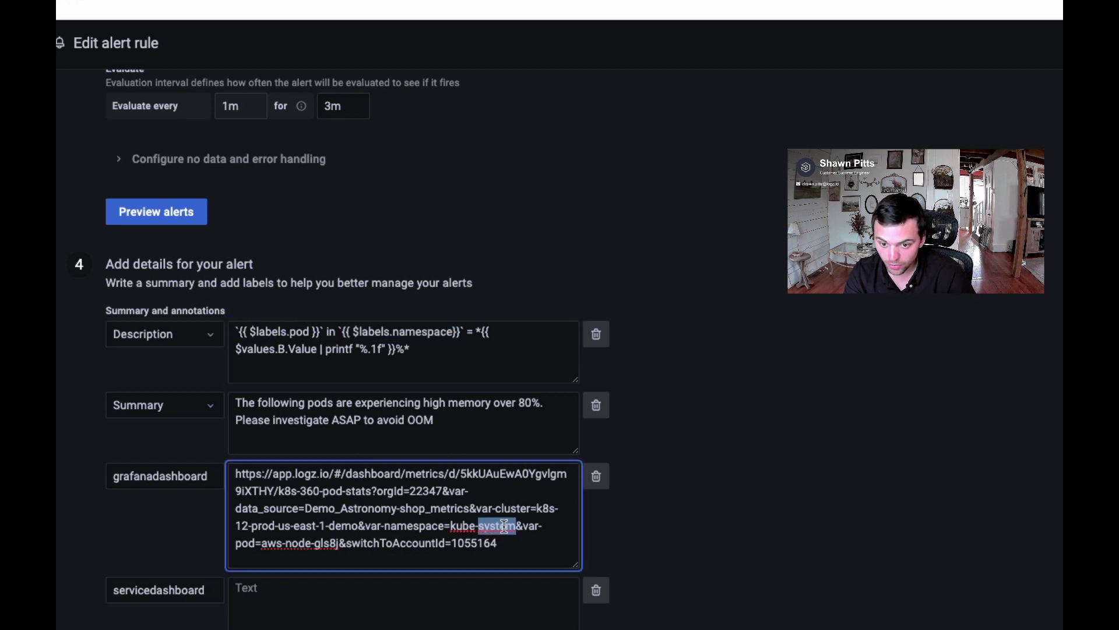
pyautogui.press('BackSpace')
pyautogui.press('BackSpace')
pyautogui.press('BackSpace')
pyautogui.hotkey('ctrl', 'v')
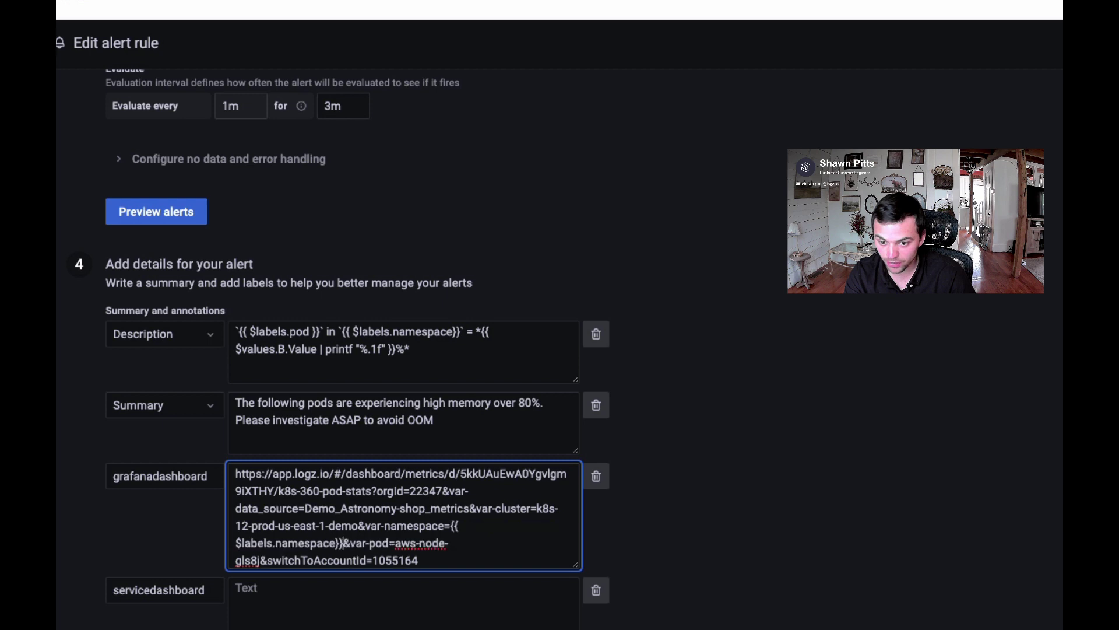
pyautogui.moveTo(574, 559); pyautogui.dragTo(576, 601)
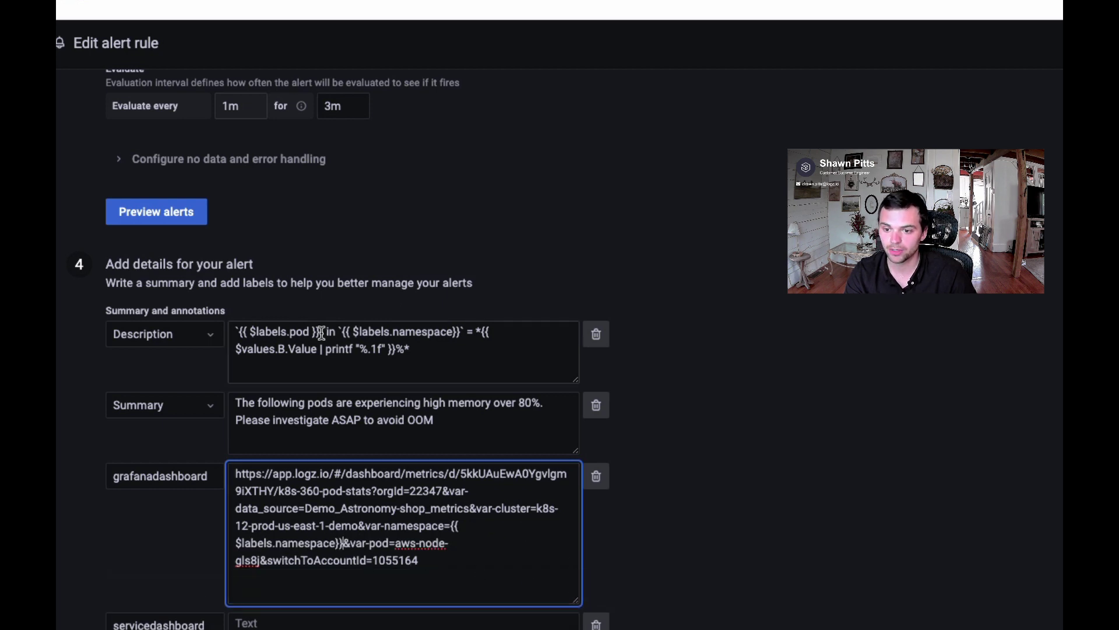
# Step: Replace the pod name aws-node-gls8j in the link with {{ $labels.pod }}
pyautogui.moveTo(320, 332)
pyautogui.mouseDown()
pyautogui.moveTo(244, 335)
pyautogui.moveTo(316, 333)
pyautogui.mouseUp()
pyautogui.click(244, 335)
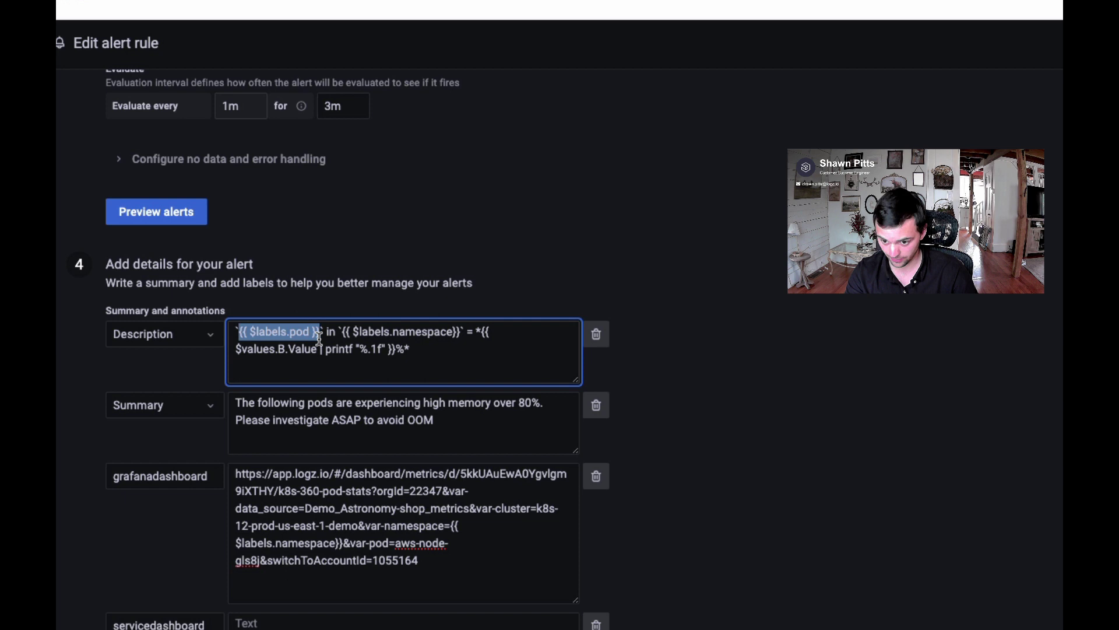
pyautogui.click(260, 563)
pyautogui.moveTo(260, 563); pyautogui.dragTo(399, 544)
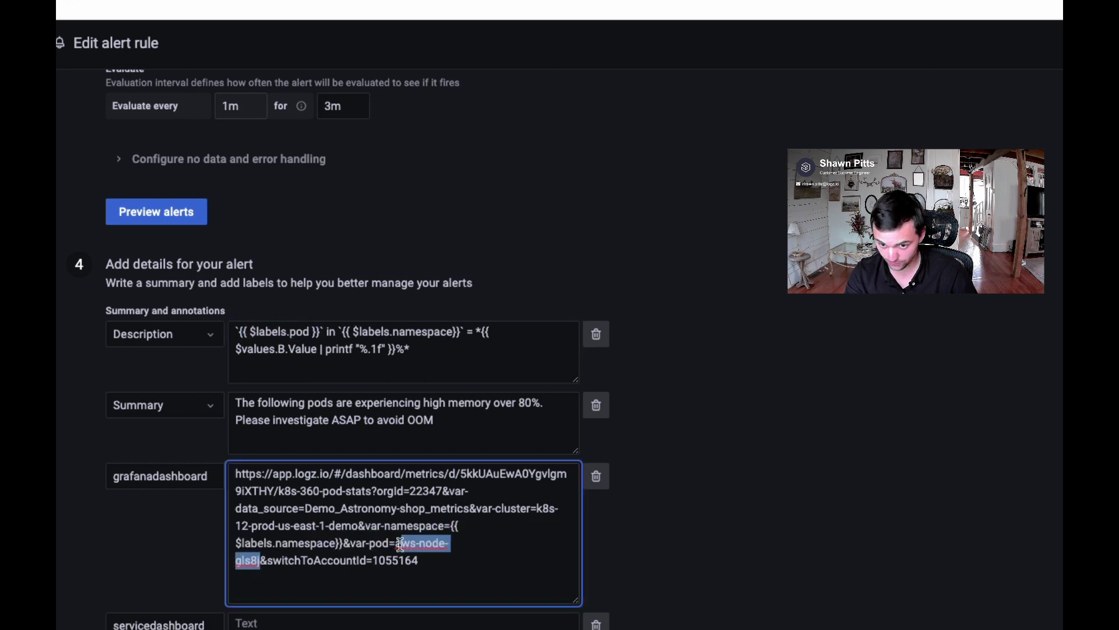
pyautogui.write('{{ $labels.pod }}')
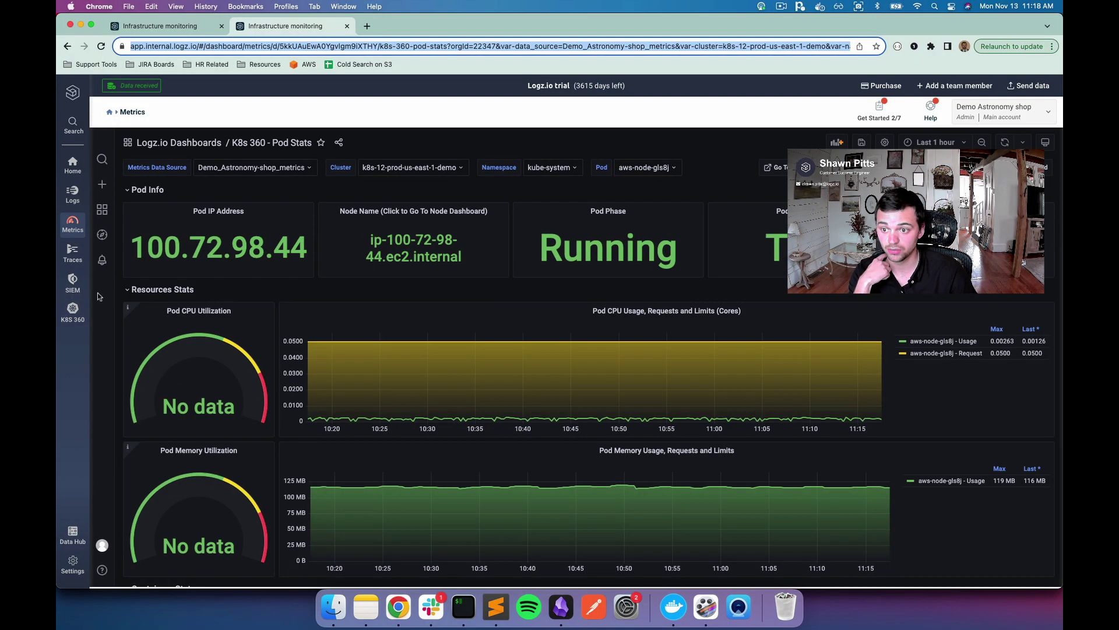
# Step: Paste the Traces > Services page URL into the servicedashboard annotation
pyautogui.moveTo(74, 256)
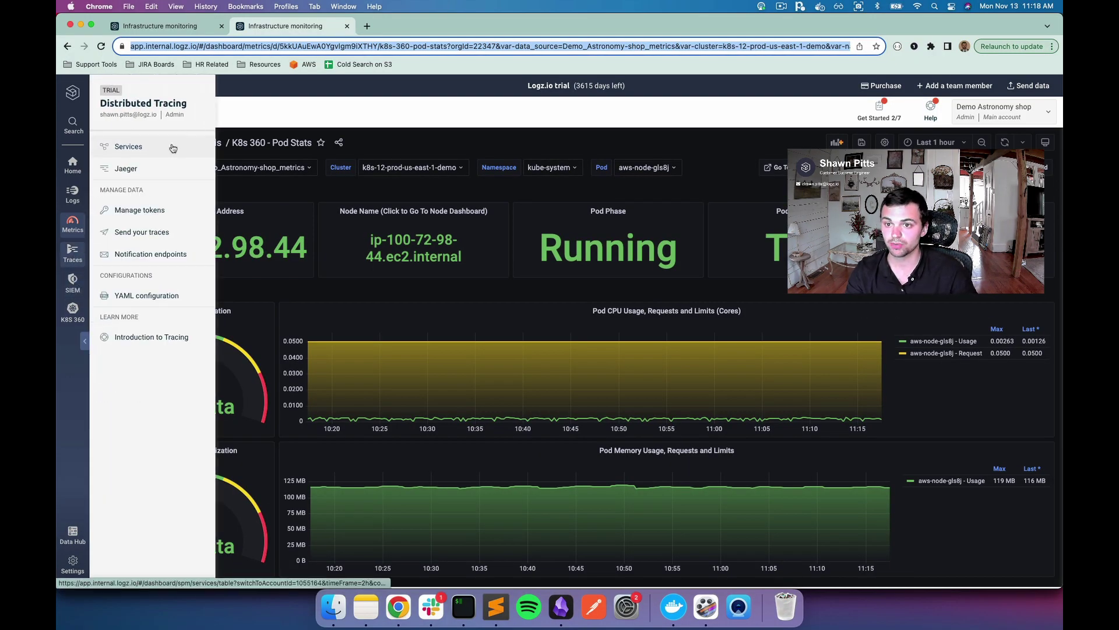
pyautogui.click(171, 148)
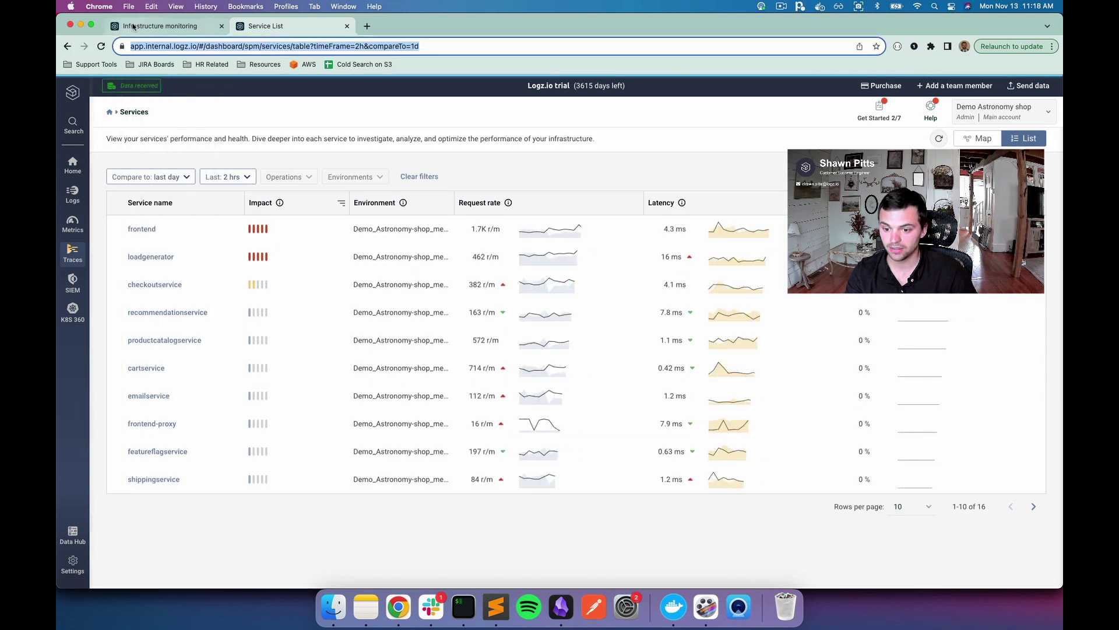
pyautogui.click(138, 26)
pyautogui.click(311, 534)
pyautogui.write('https://app.internal.logz.io/#/dashboard/spm/services/table?timeFrame=2h&compareTo=1d')
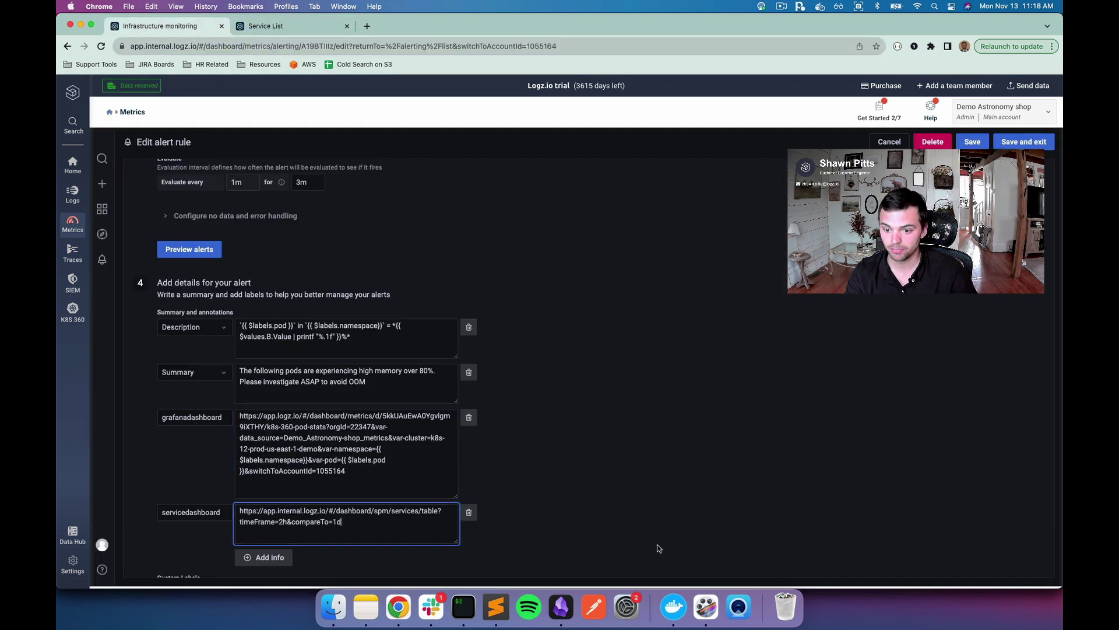
pyautogui.click(611, 535)
# Step: Remove 'internal.' from the link's host, save the alert rule, and switch to Slack
pyautogui.click(276, 510)
pyautogui.doubleClick(289, 511)
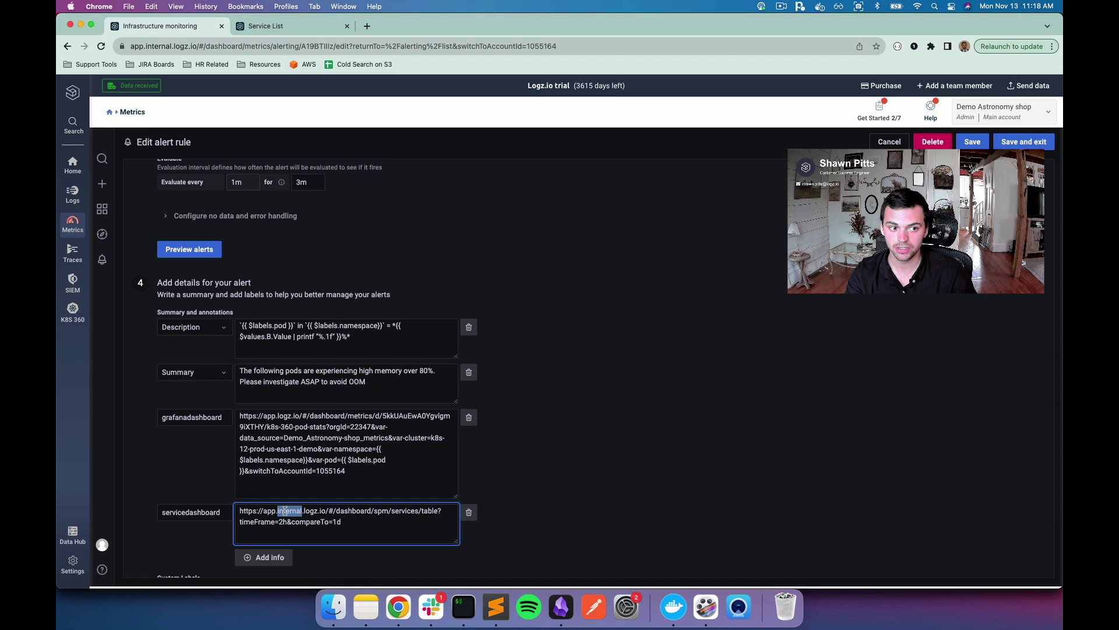
pyautogui.press('BackSpace')
pyautogui.press('BackSpace')
pyautogui.click(560, 466)
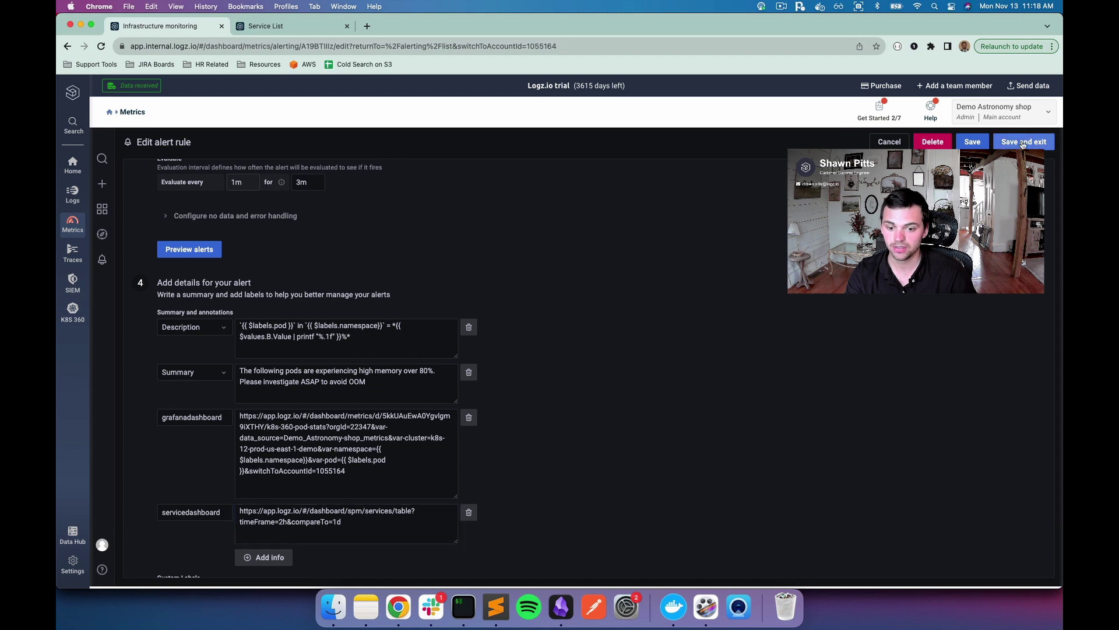
pyautogui.click(1024, 142)
pyautogui.click(431, 606)
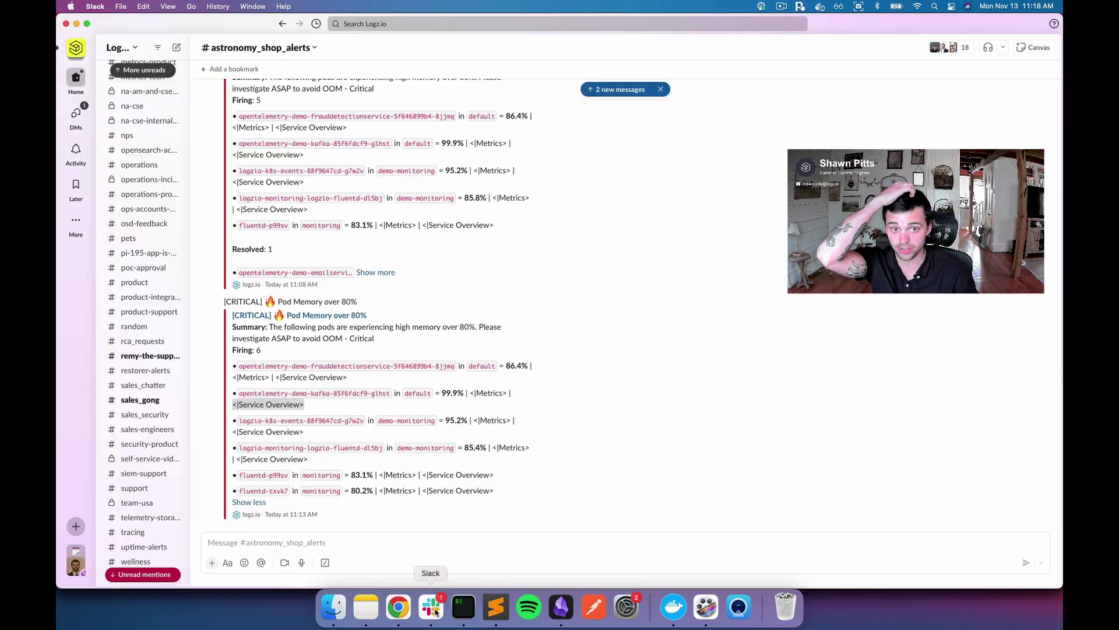
# Step: Review the newest #astronomy_shop_alerts alert, including the fluentd-p99sv line, then return to the browser
pyautogui.click(607, 91)
pyautogui.scroll(-2, 463, 414)
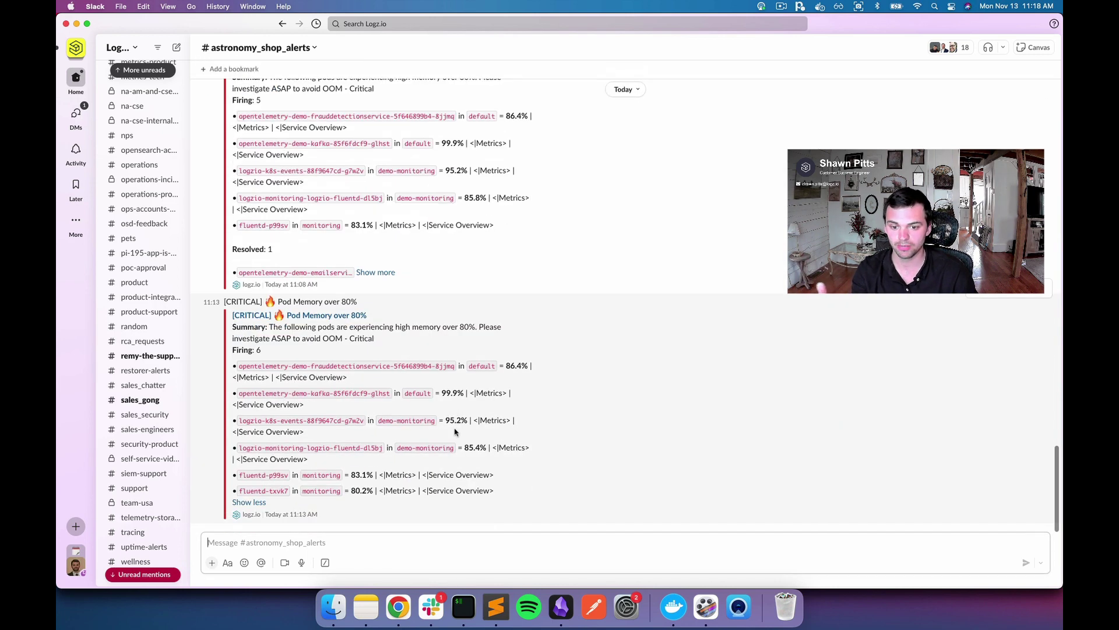
pyautogui.tripleClick(438, 472)
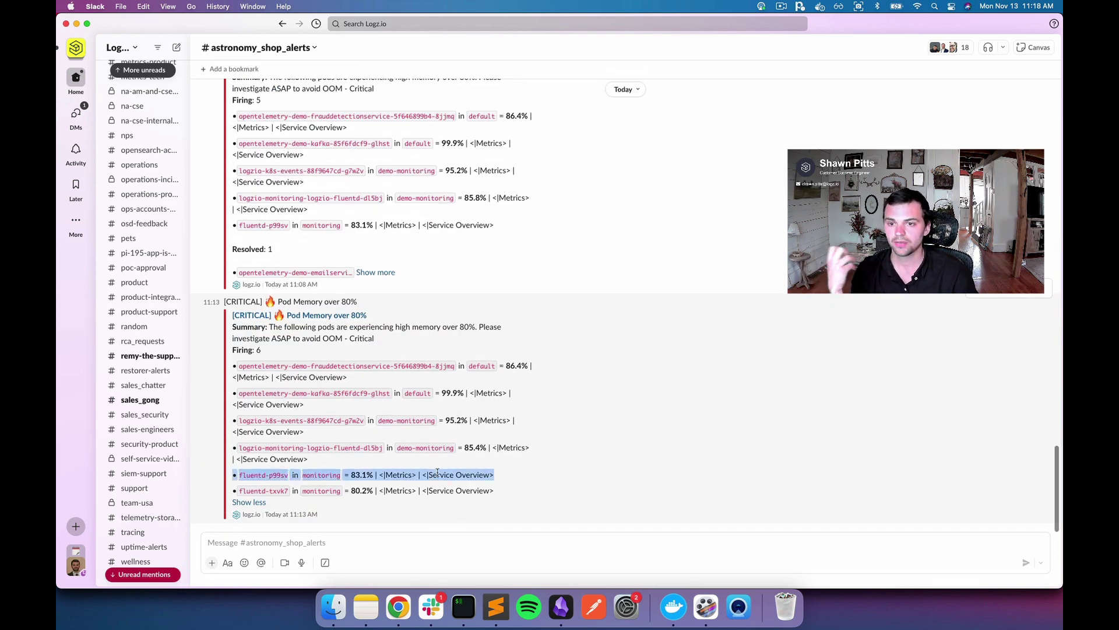
pyautogui.click(397, 609)
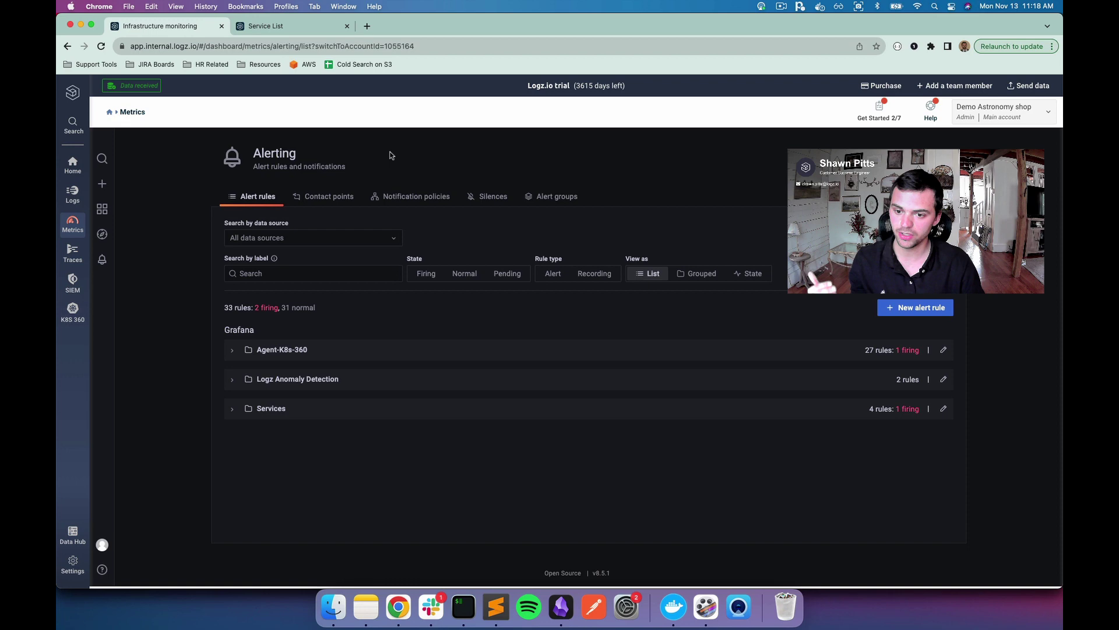
# Step: Expand the Agent-K8s-360 alert rules folder to view its rules
pyautogui.click(233, 354)
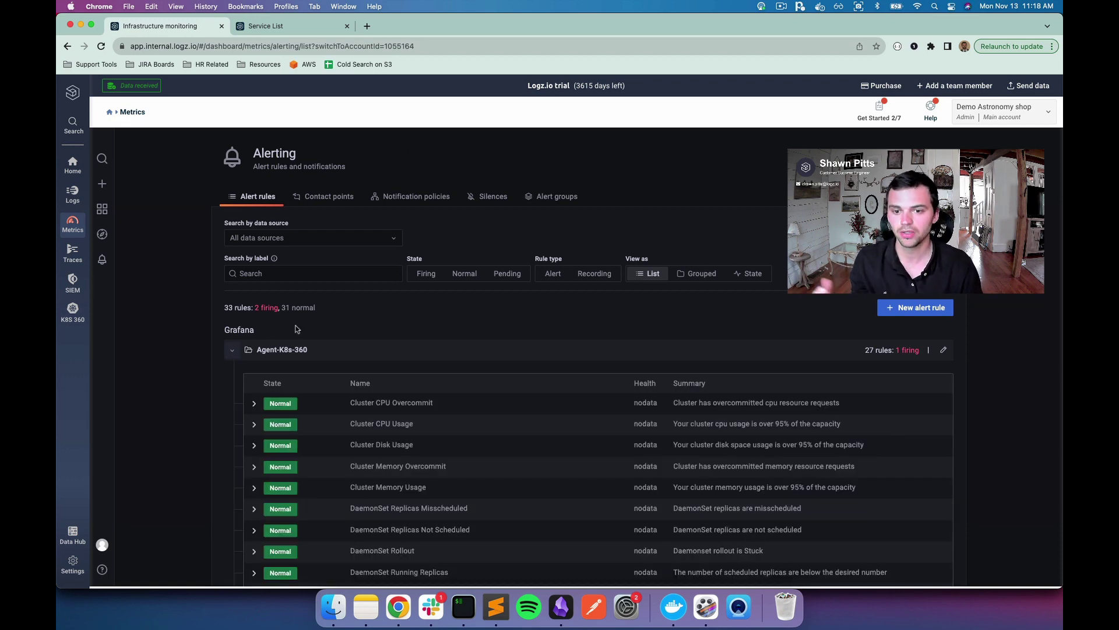
pyautogui.scroll(-5, 354, 369)
pyautogui.scroll(4, 353, 366)
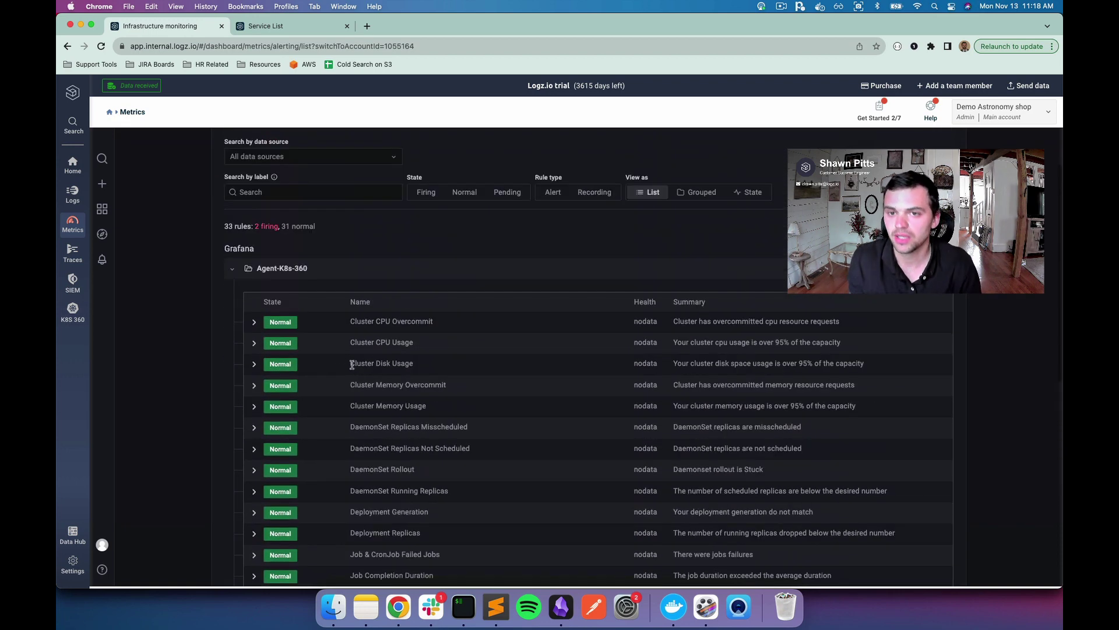
pyautogui.scroll(2, 358, 220)
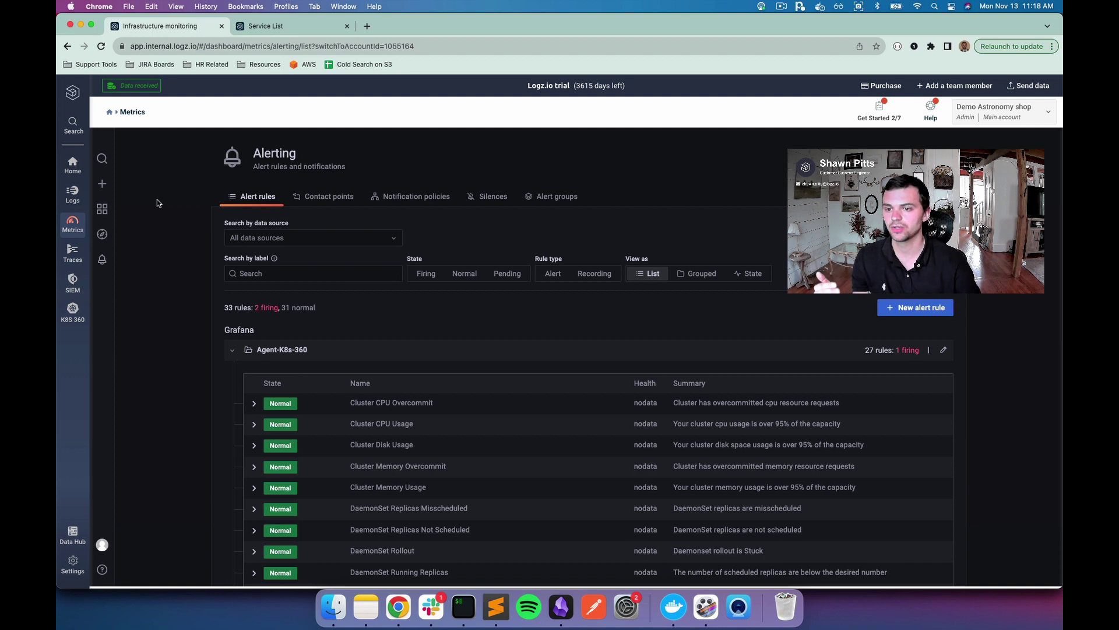
# Step: Browse Dashboards, expand Logz.io Dashboards, and open K8s 360 - Pod Stats
pyautogui.moveTo(102, 209)
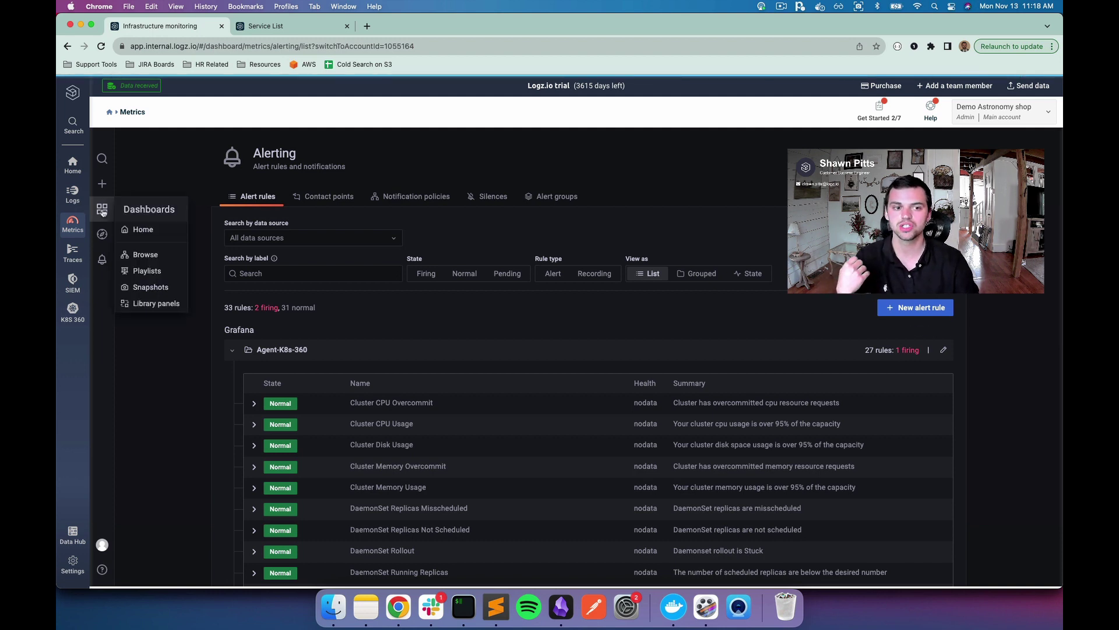
pyautogui.click(167, 256)
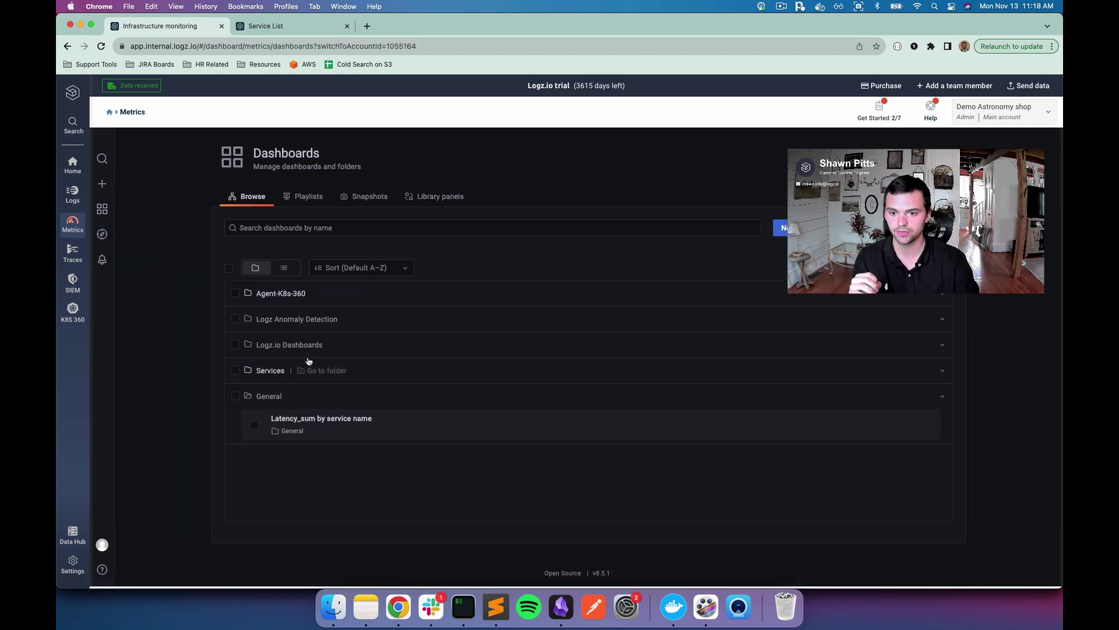
pyautogui.click(403, 344)
pyautogui.scroll(-5, 373, 483)
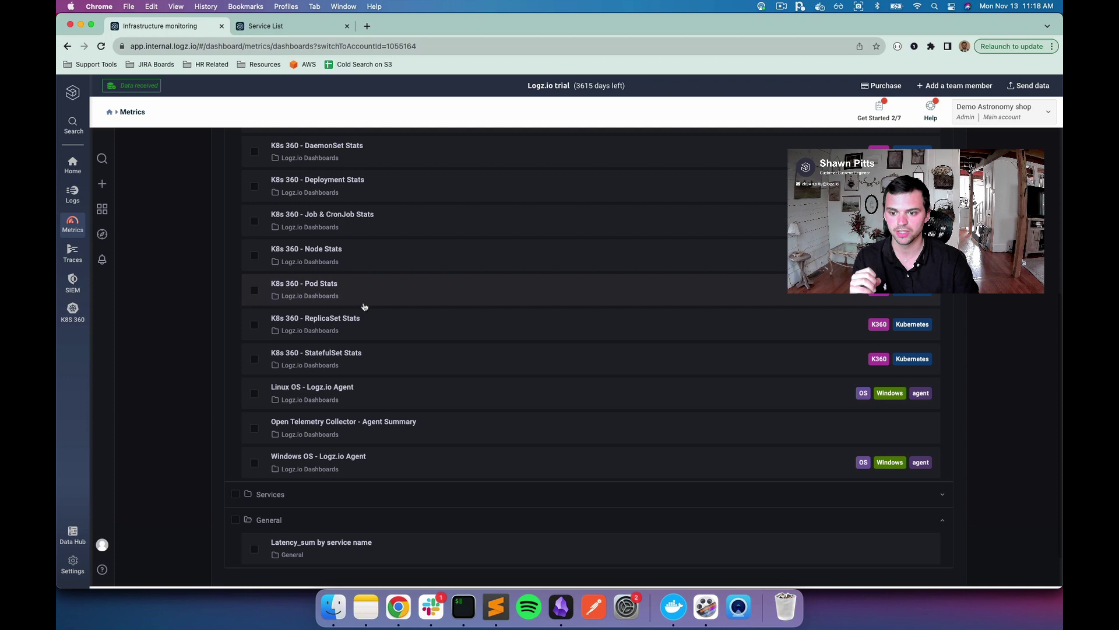
pyautogui.click(363, 284)
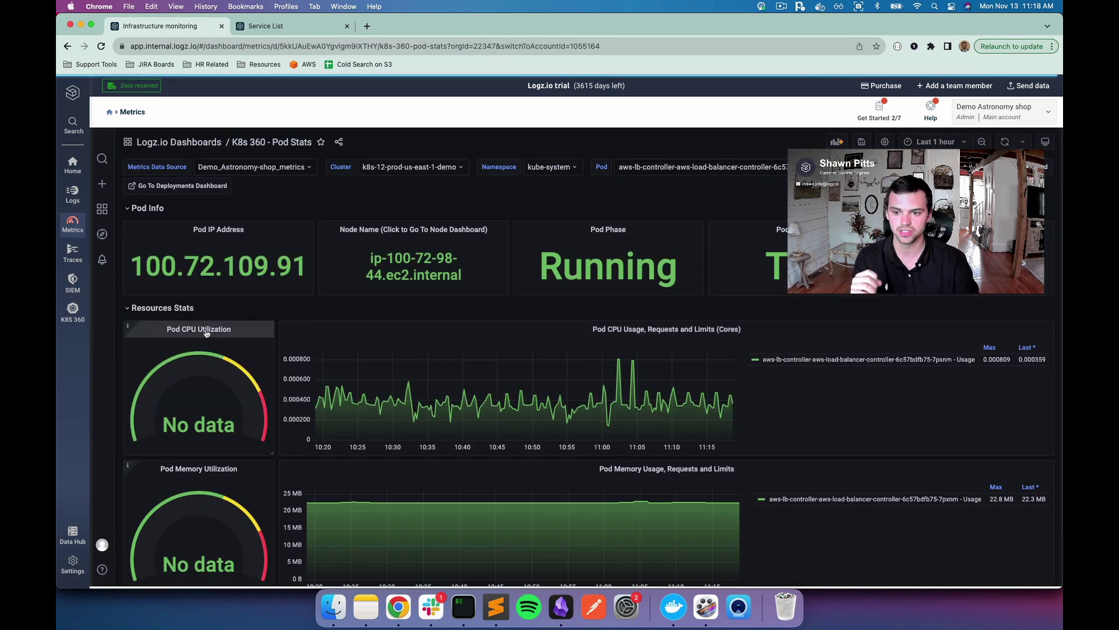
pyautogui.click(237, 330)
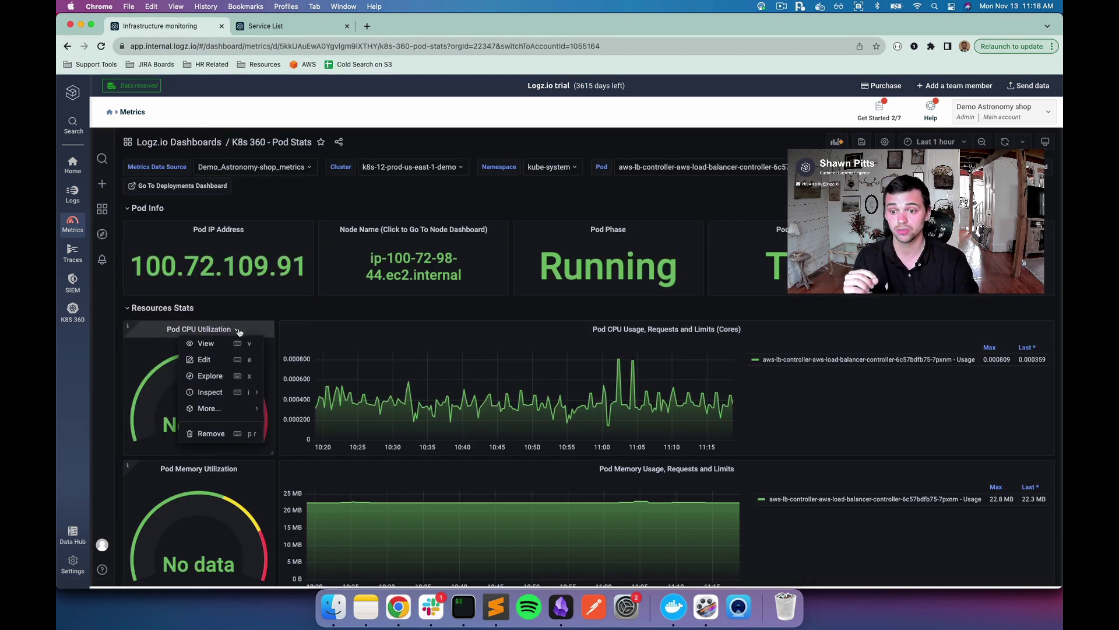
pyautogui.click(222, 359)
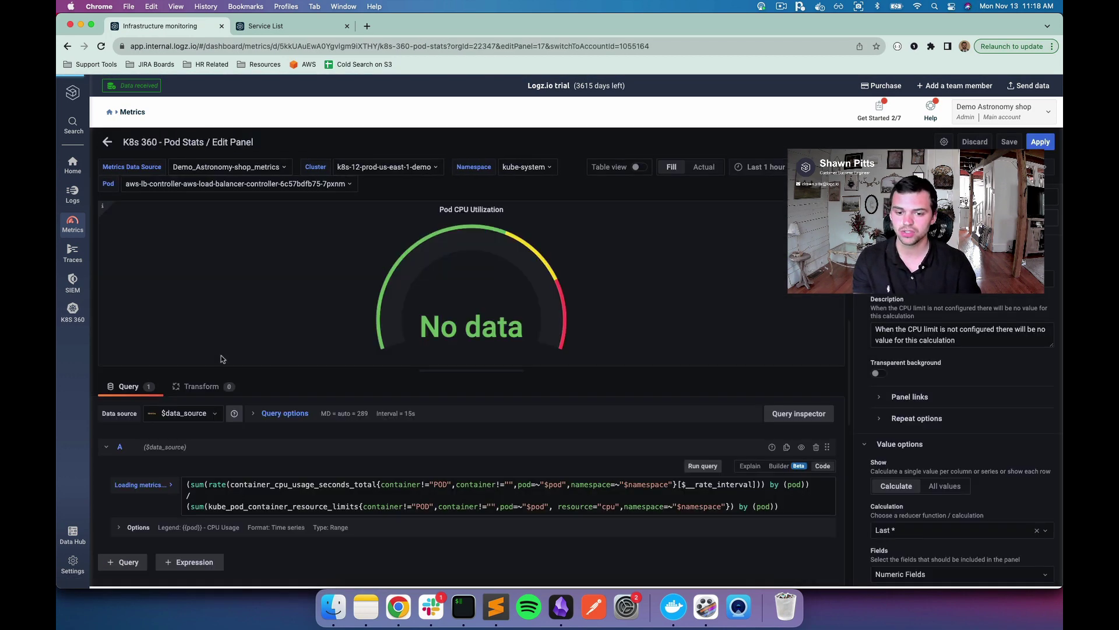
pyautogui.click(409, 497)
pyautogui.press('super+a')
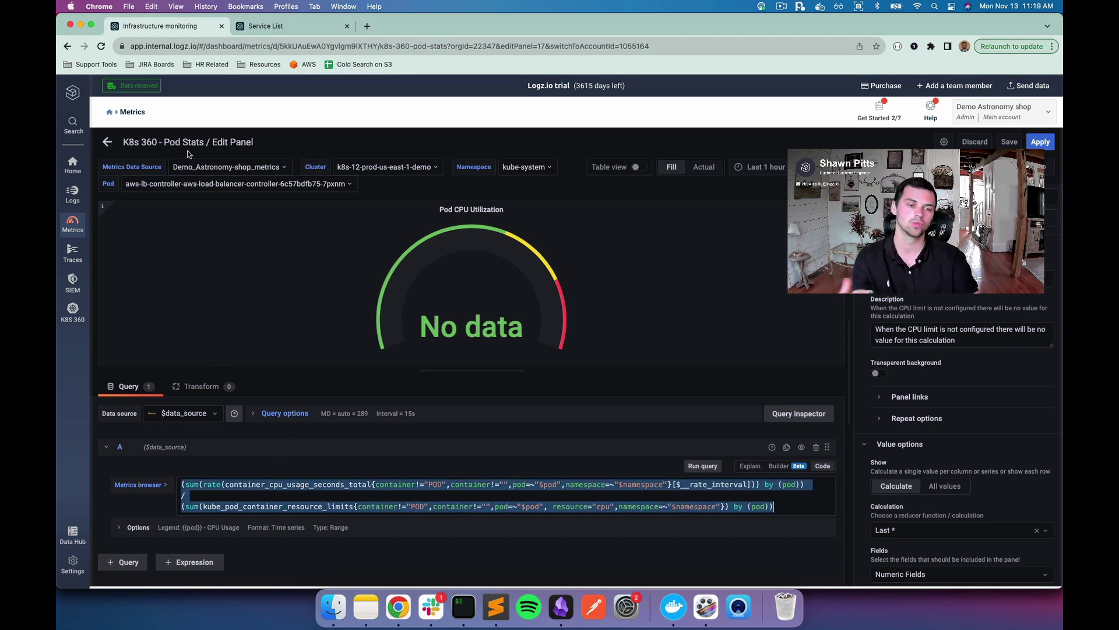
pyautogui.click(108, 142)
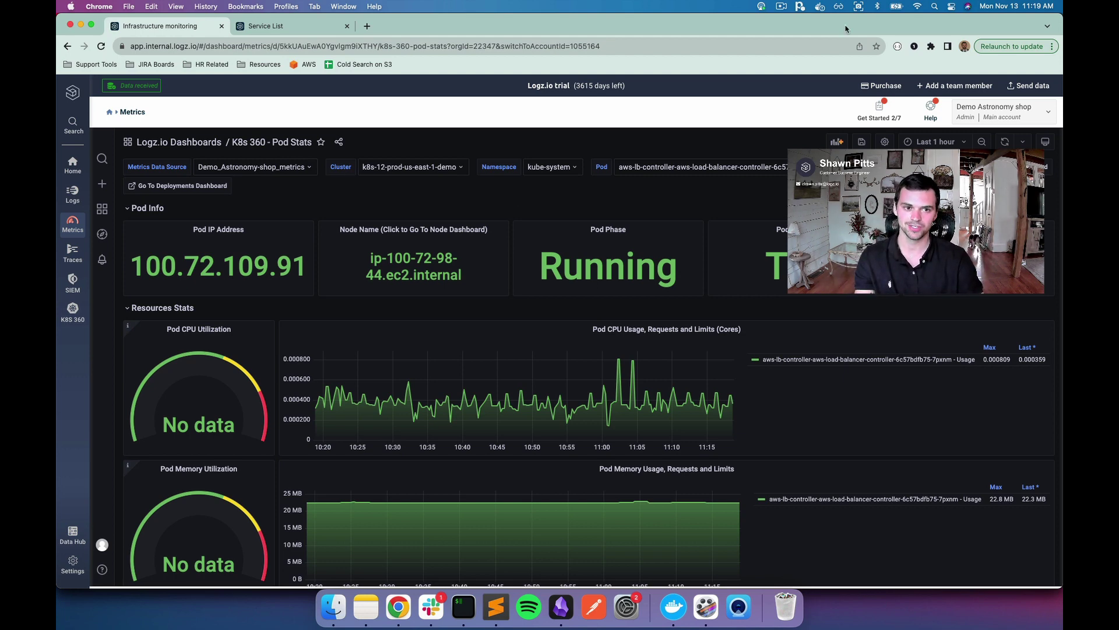
pyautogui.click(780, 6)
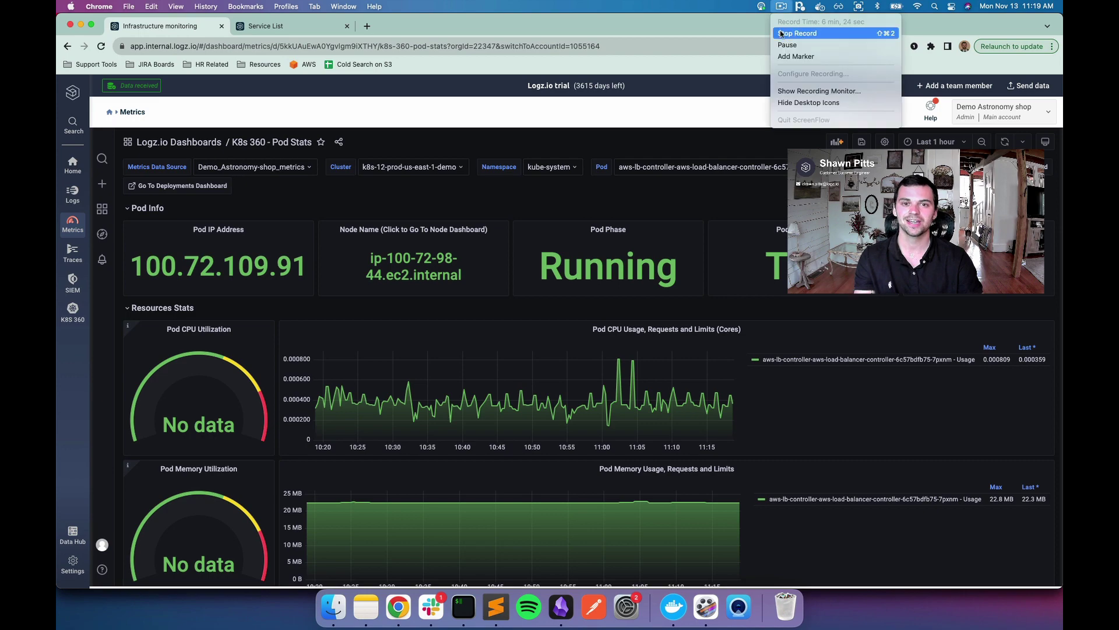